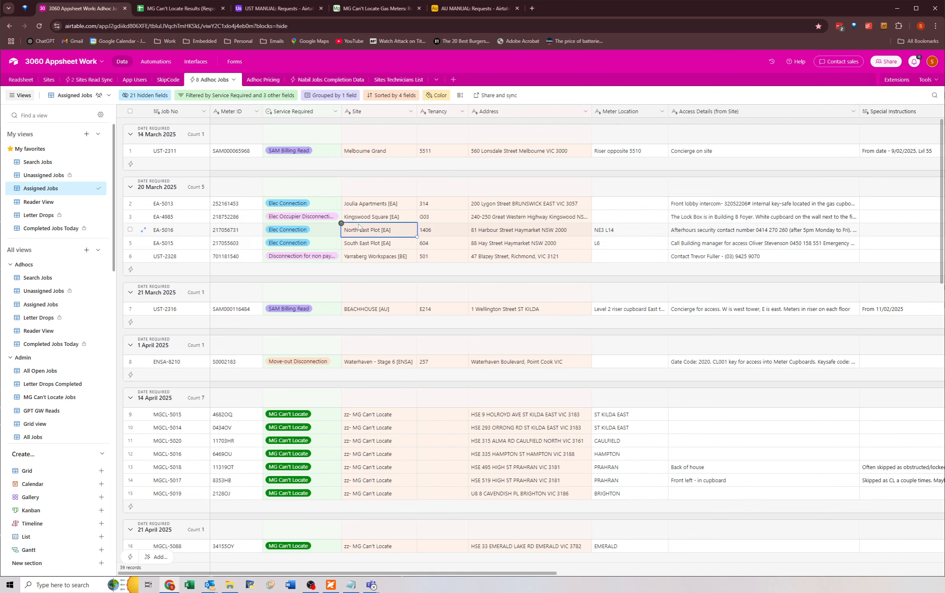
Select the Yarraberg Workspaces site entries in the Adhoc Jobs grid, then return Home
click(361, 209)
click(365, 257)
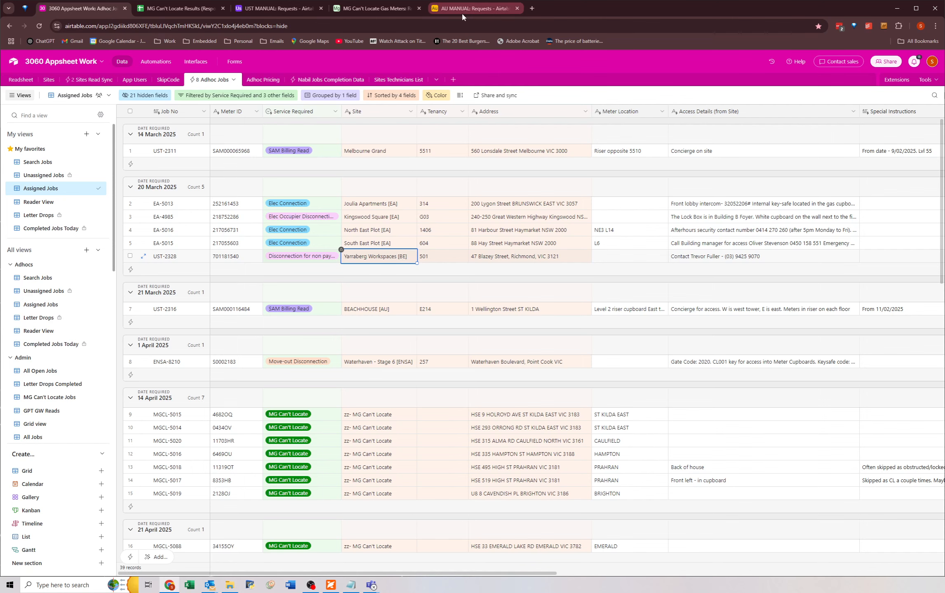
click(14, 62)
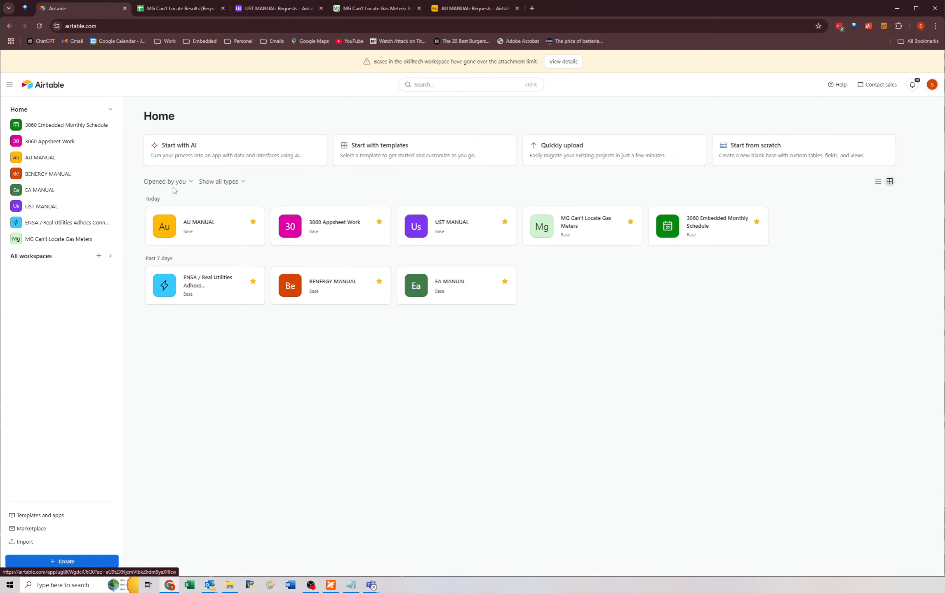
Reopen 3060 Appsheet Work, check the first job's address and access details, then go back Home
click(316, 225)
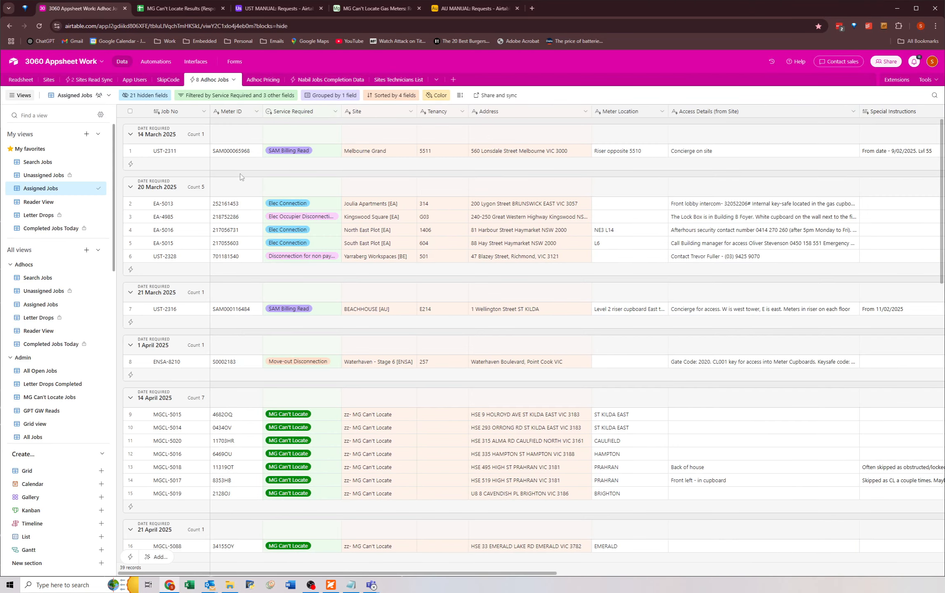
click(394, 150)
click(499, 152)
click(670, 152)
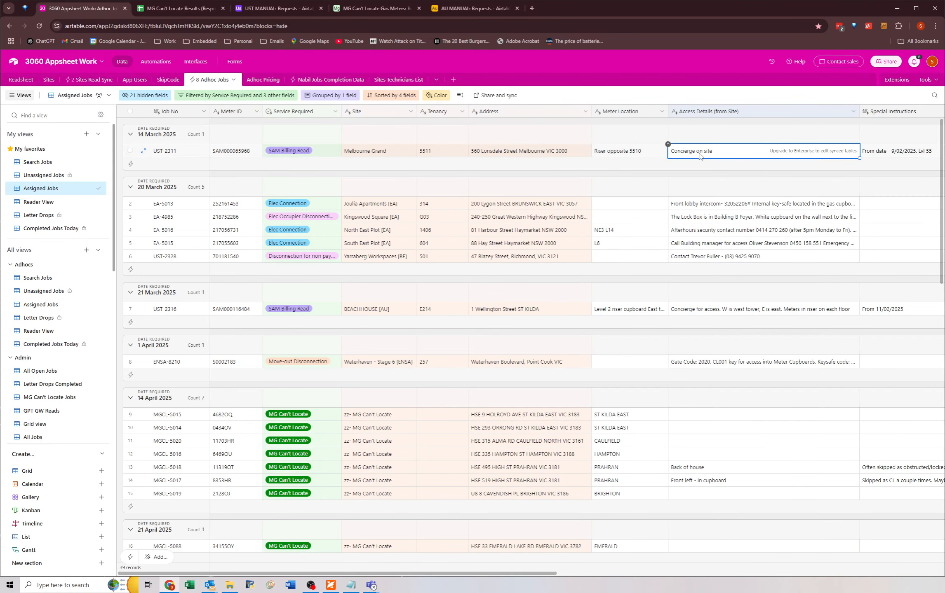
click(10, 26)
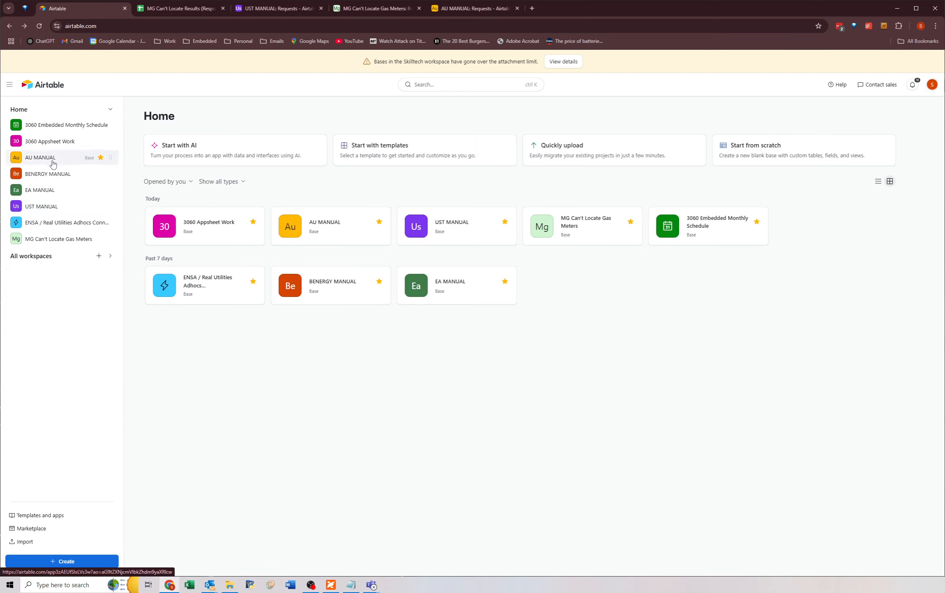
Switch to the AU MANUAL Requests table and widen the Access Details (from Site) column
click(470, 8)
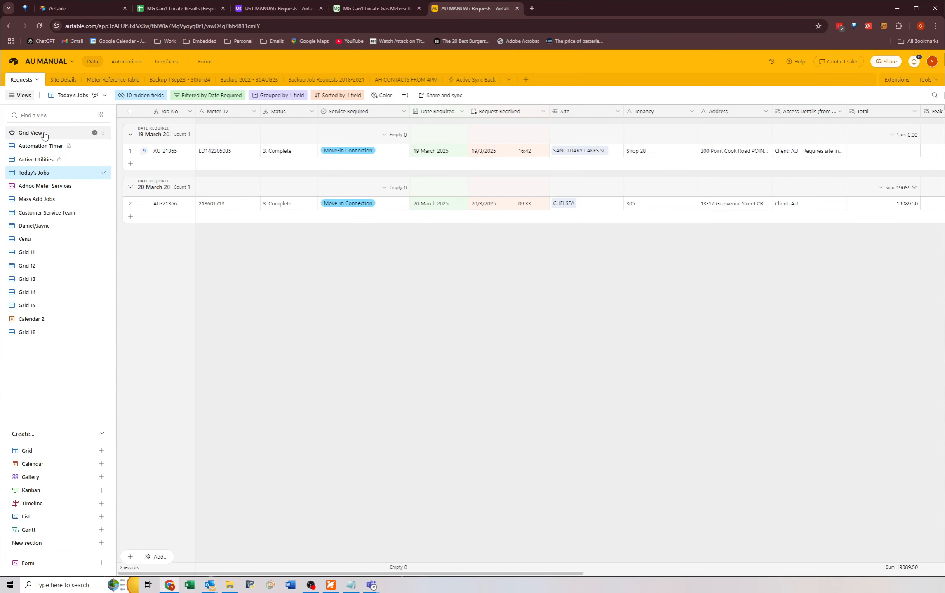
click(26, 83)
click(26, 82)
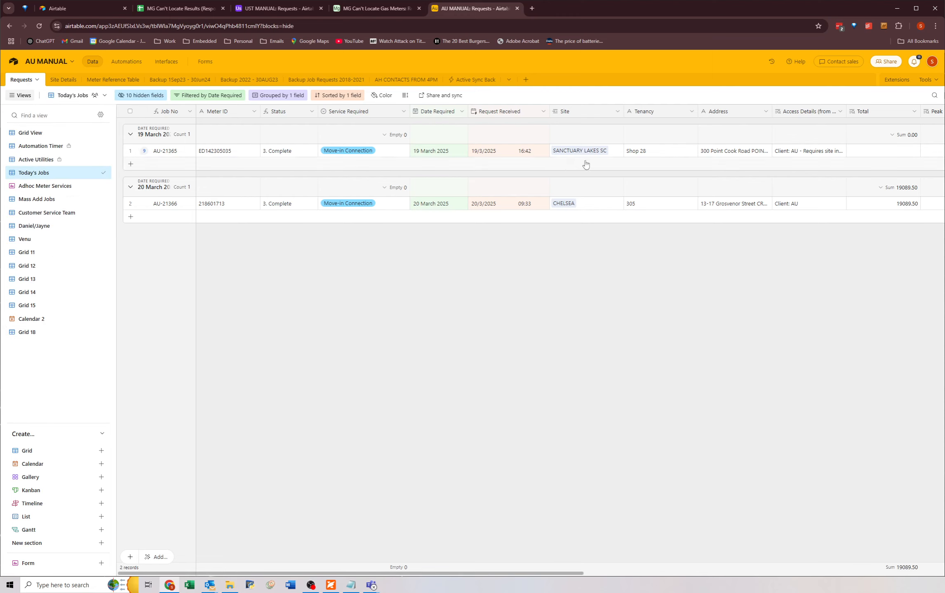
click(689, 155)
drag(845, 112, 871, 110)
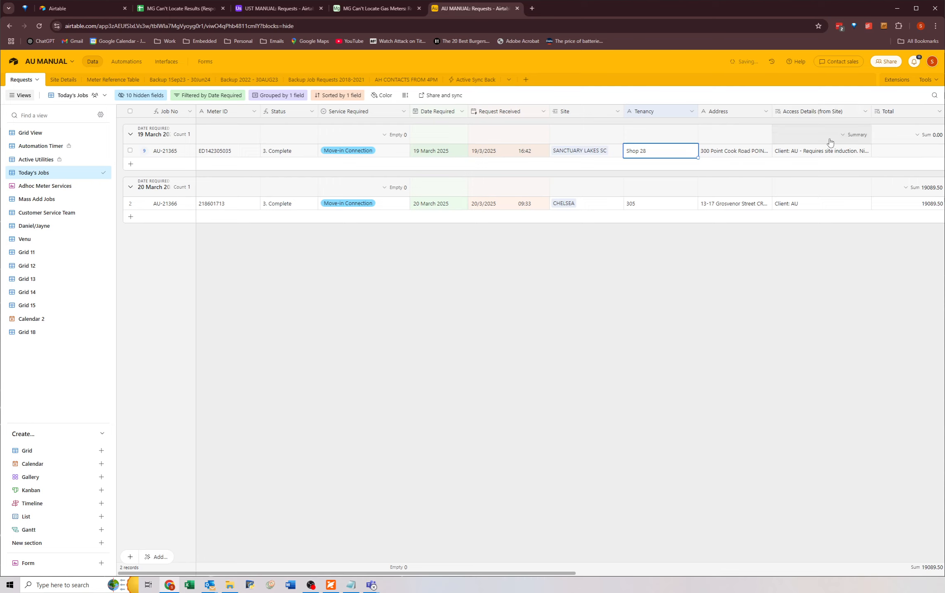
Inspect the first job's address, Shop 28 tenancy and meter ED142305035, then the second job's meter 218601713
double_click(723, 150)
double_click(652, 156)
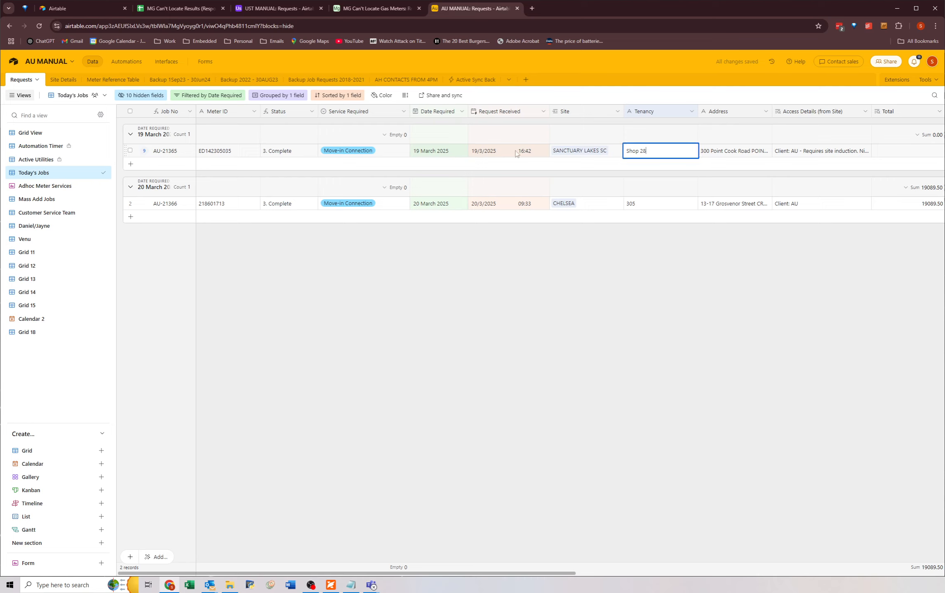
double_click(215, 153)
click(301, 289)
click(215, 151)
click(226, 207)
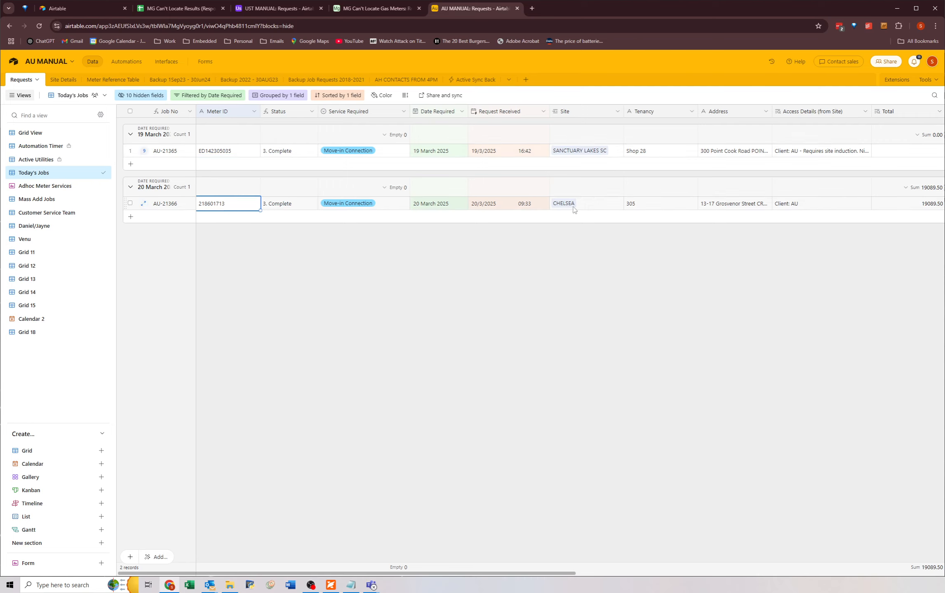
Expand and read the full access details of both Move-In Connection jobs
click(797, 209)
click(796, 208)
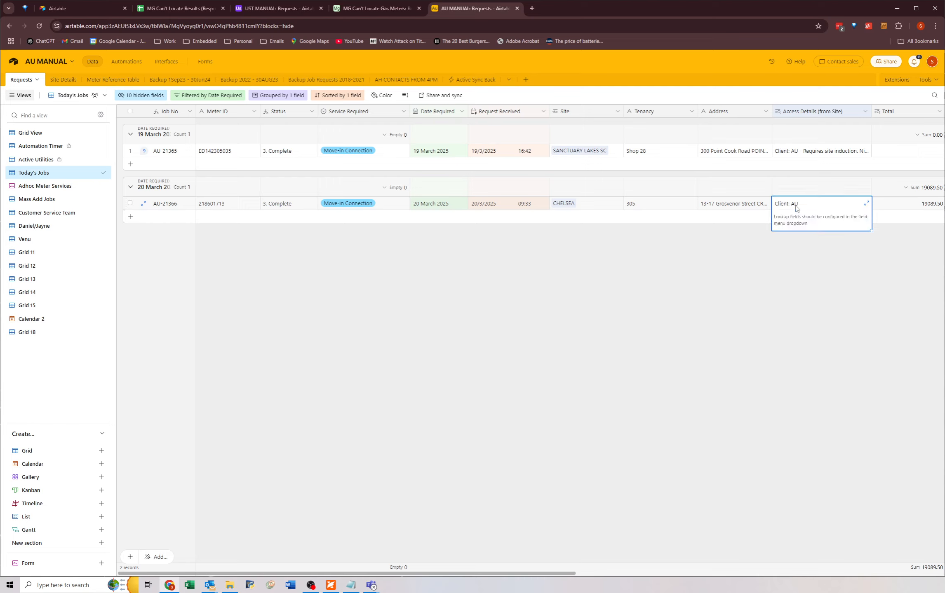
click(867, 203)
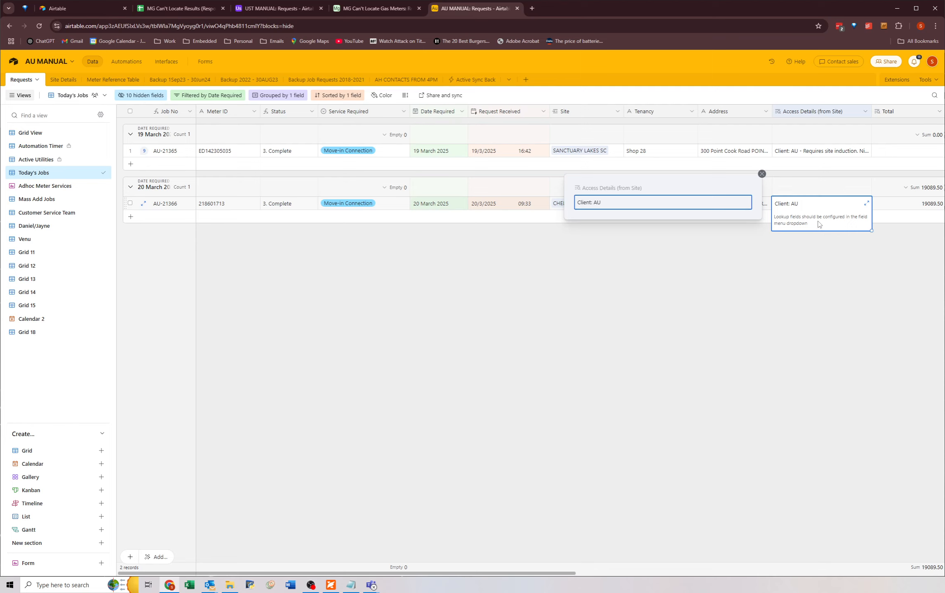
click(806, 152)
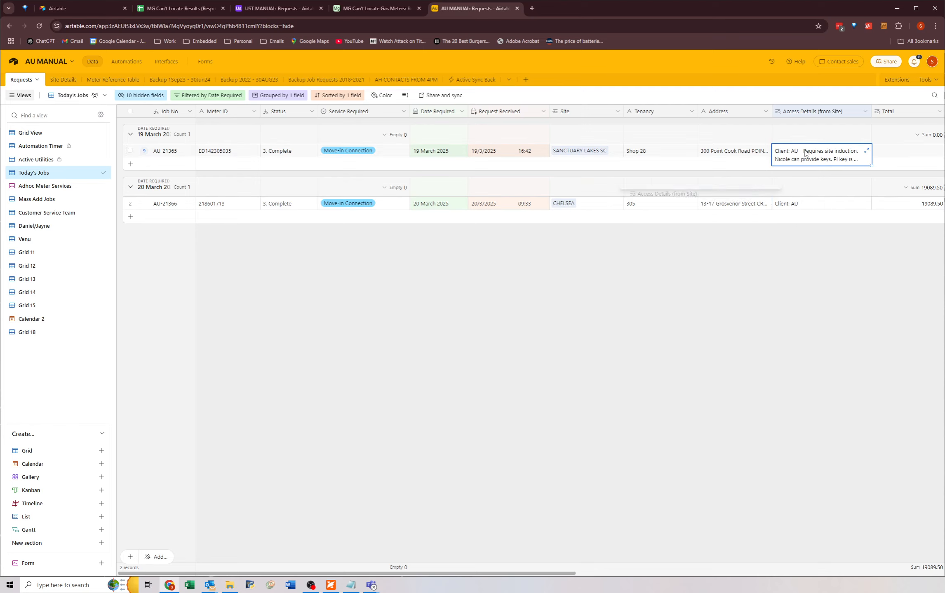
click(867, 152)
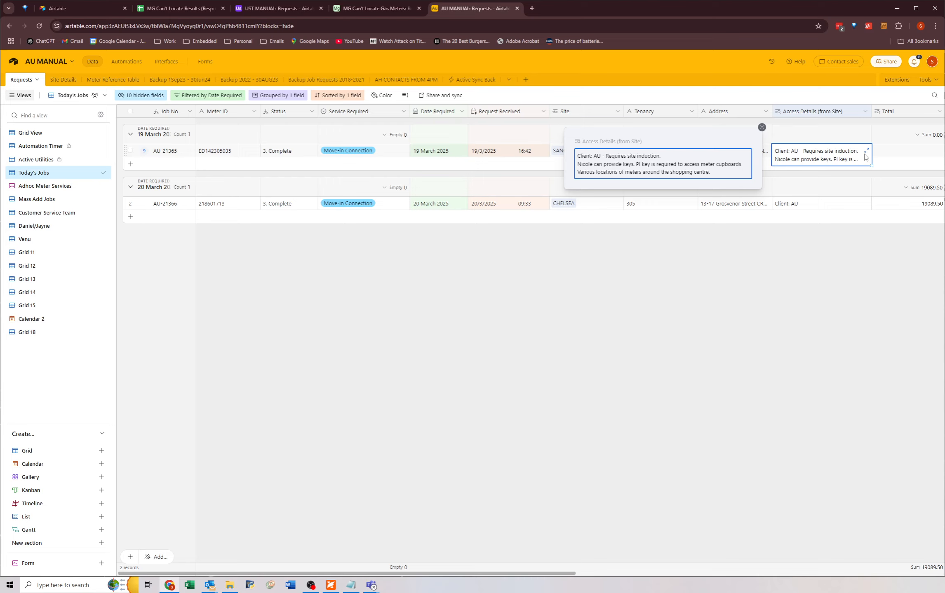
click(797, 178)
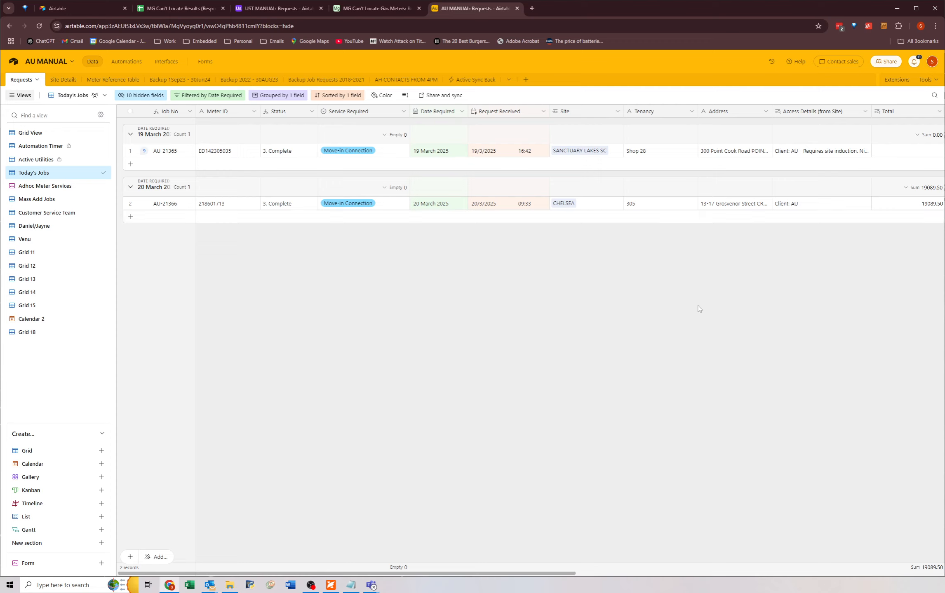
click(795, 205)
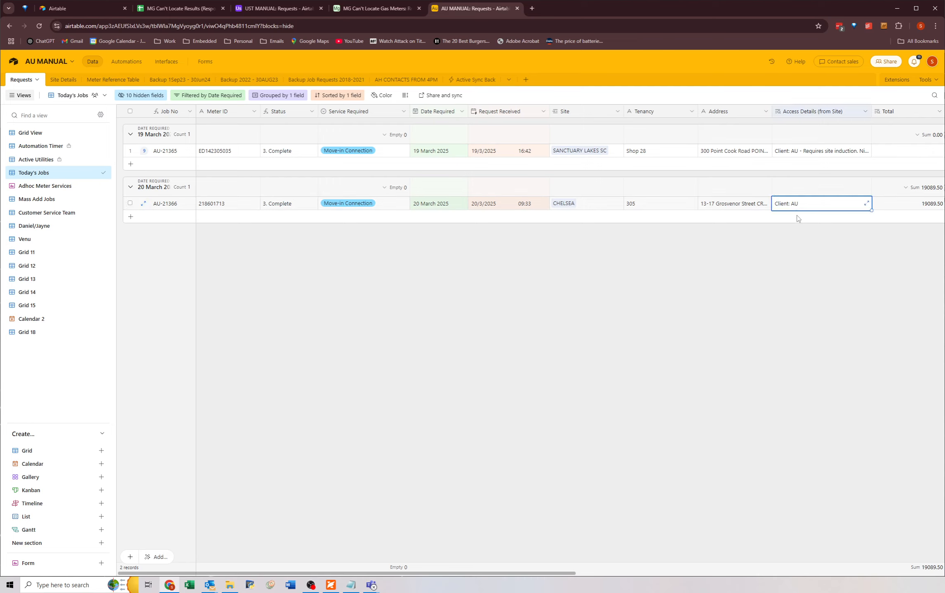
click(863, 204)
click(796, 206)
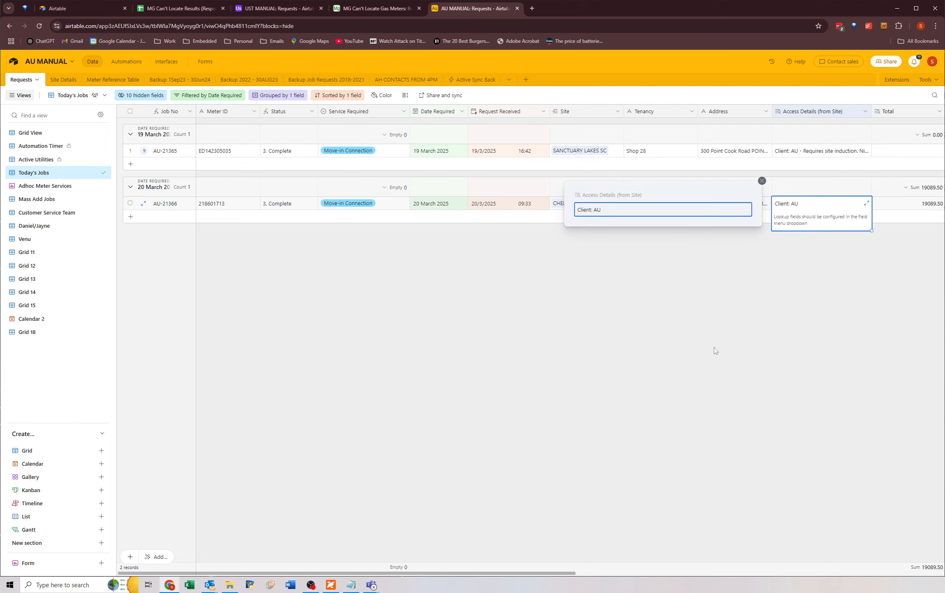
click(631, 368)
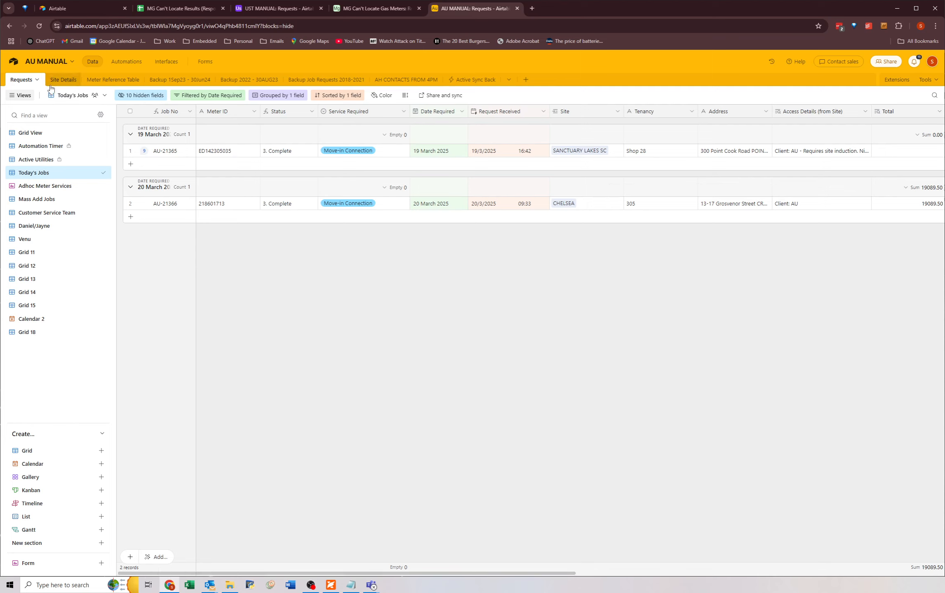
click(808, 203)
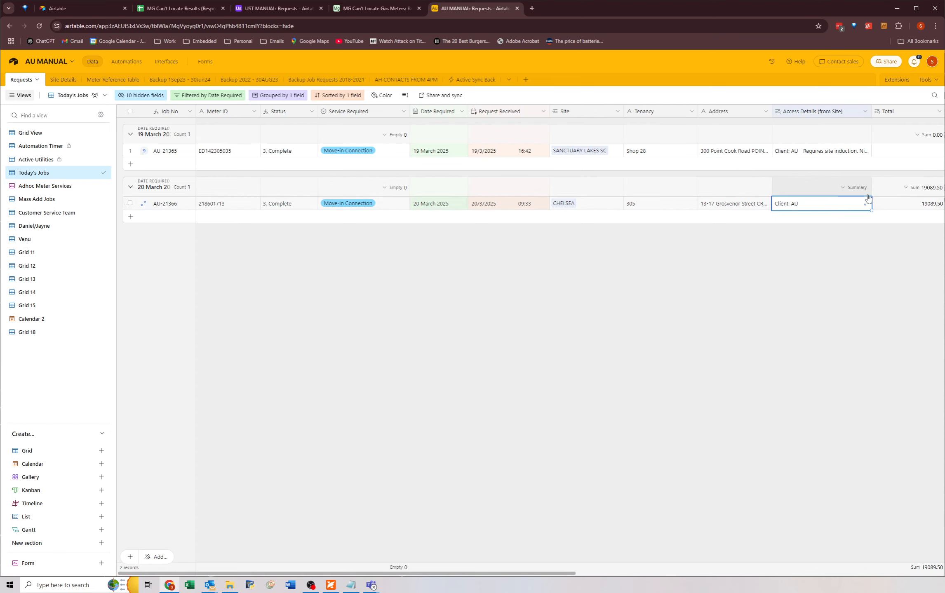
click(144, 151)
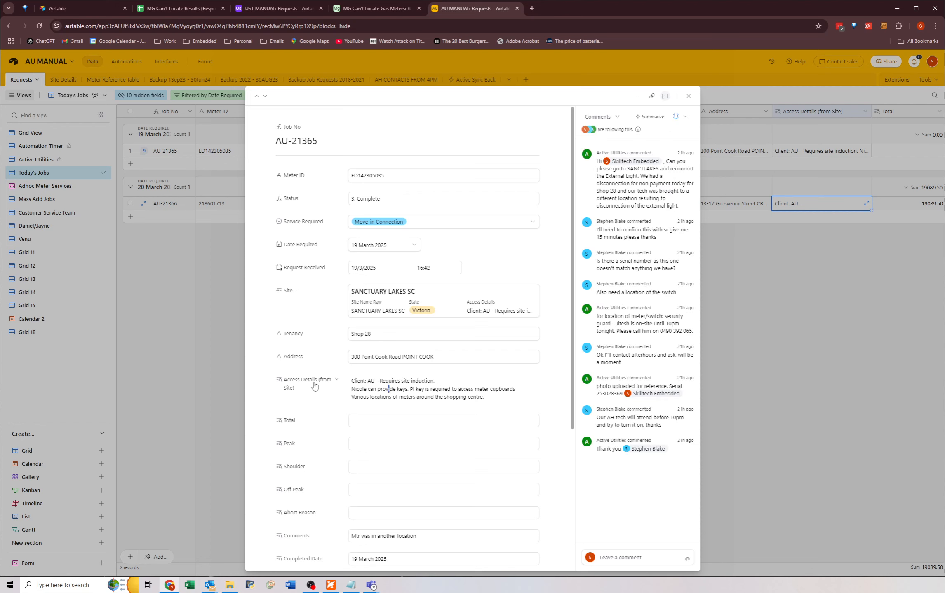
click(336, 379)
click(355, 396)
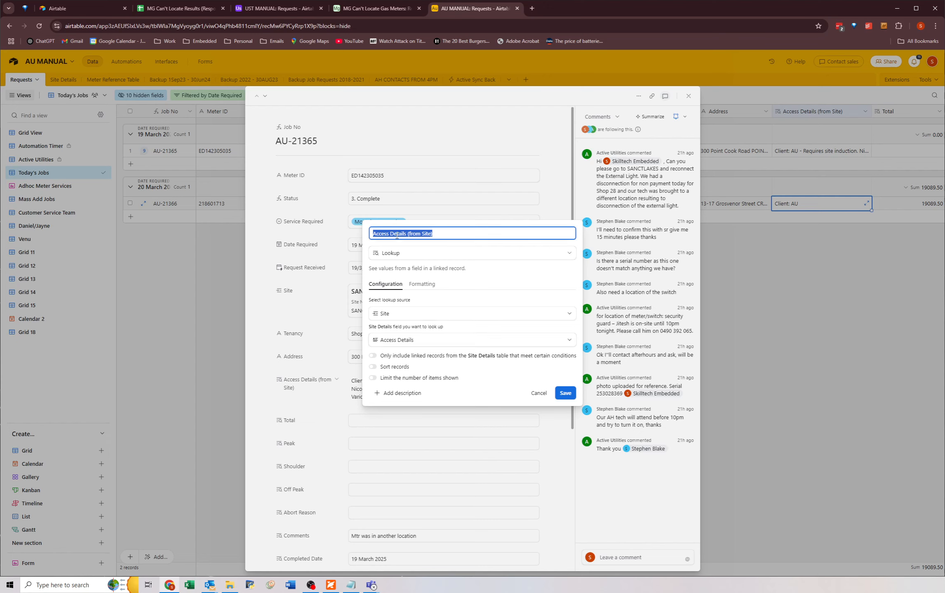
click(395, 315)
click(395, 316)
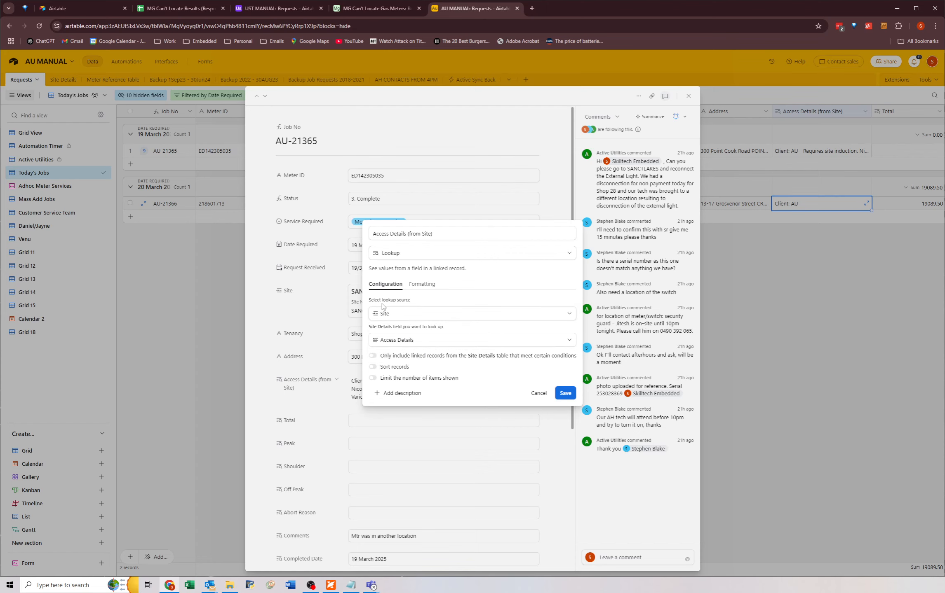
click(394, 342)
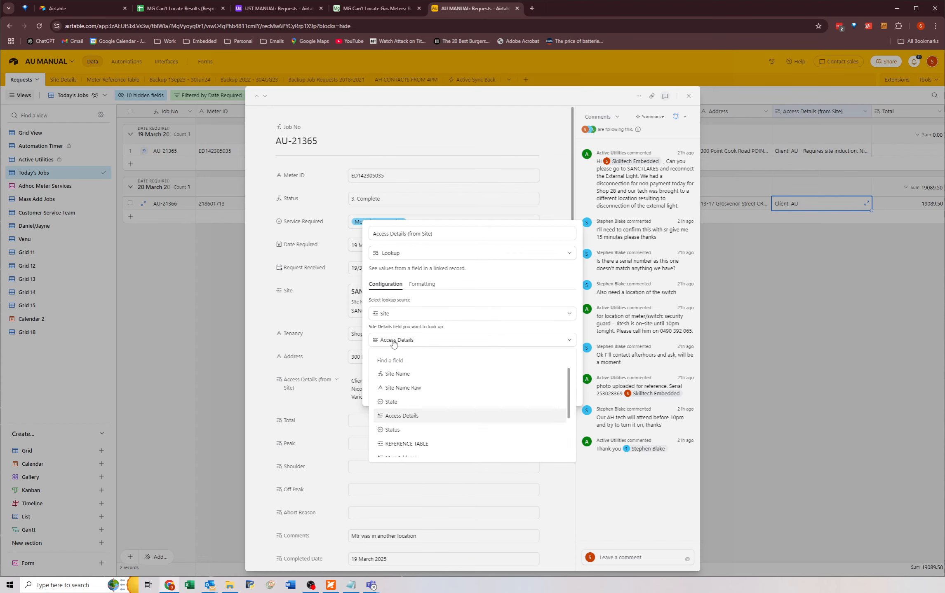
click(394, 343)
click(539, 393)
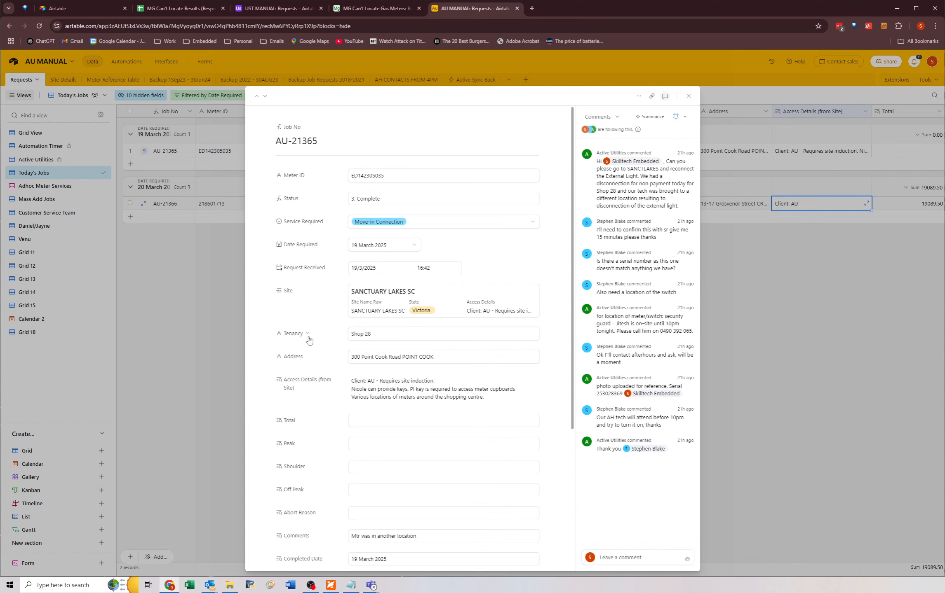
click(211, 336)
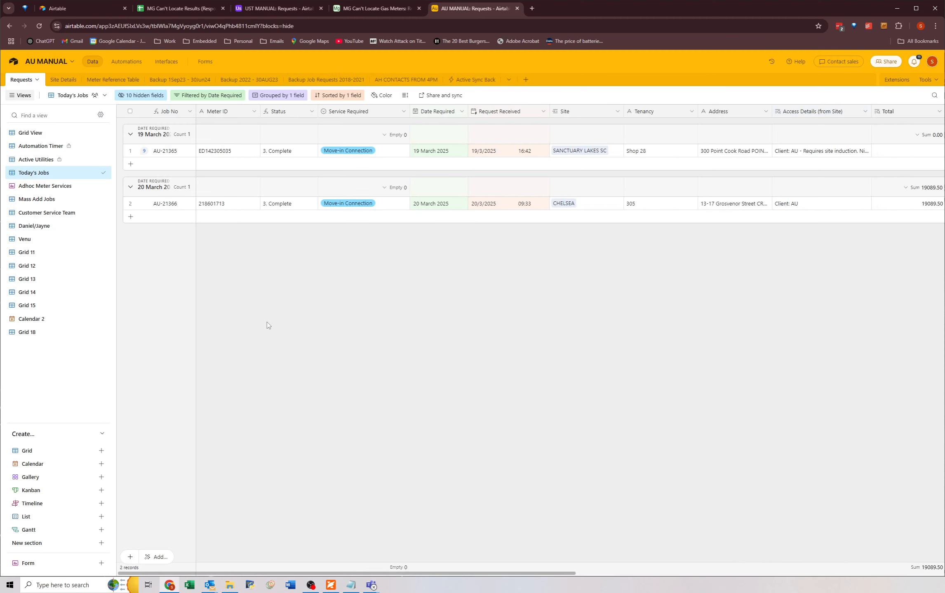
Open the Site Details table and inspect the 1CHAPELSTREET site name and raw site name
click(62, 80)
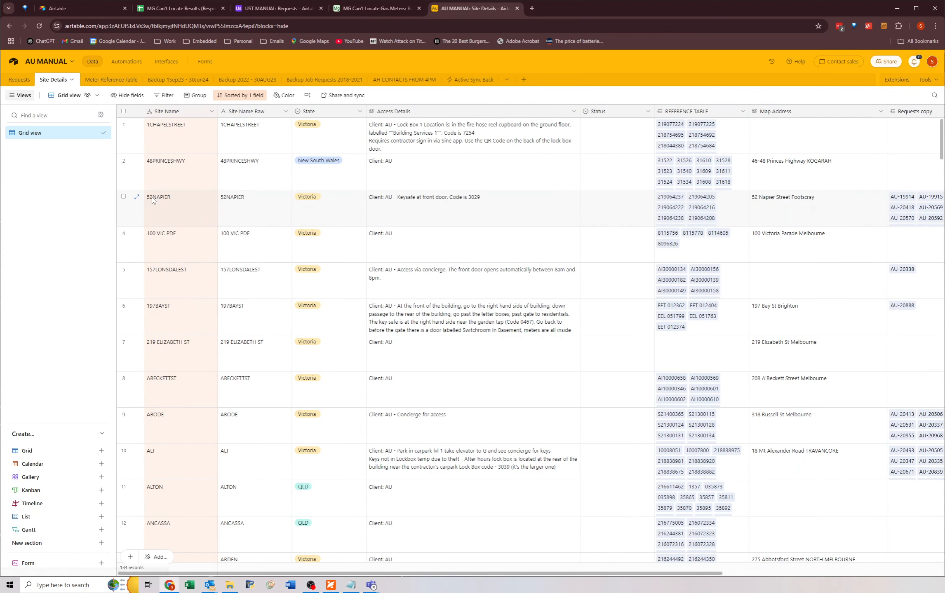
click(432, 148)
click(242, 144)
click(253, 144)
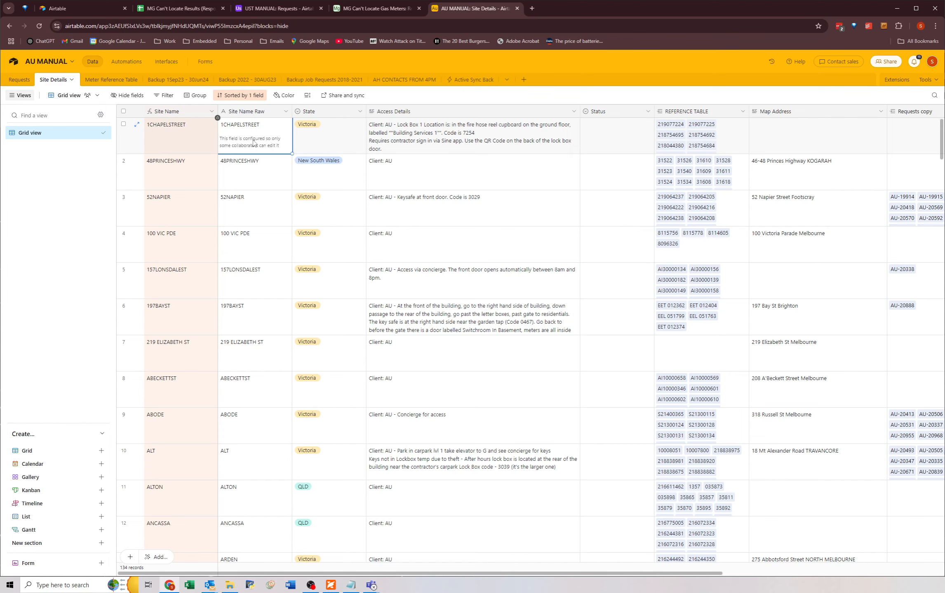
click(187, 135)
click(259, 130)
click(450, 461)
scroll(449, 397, down, 8)
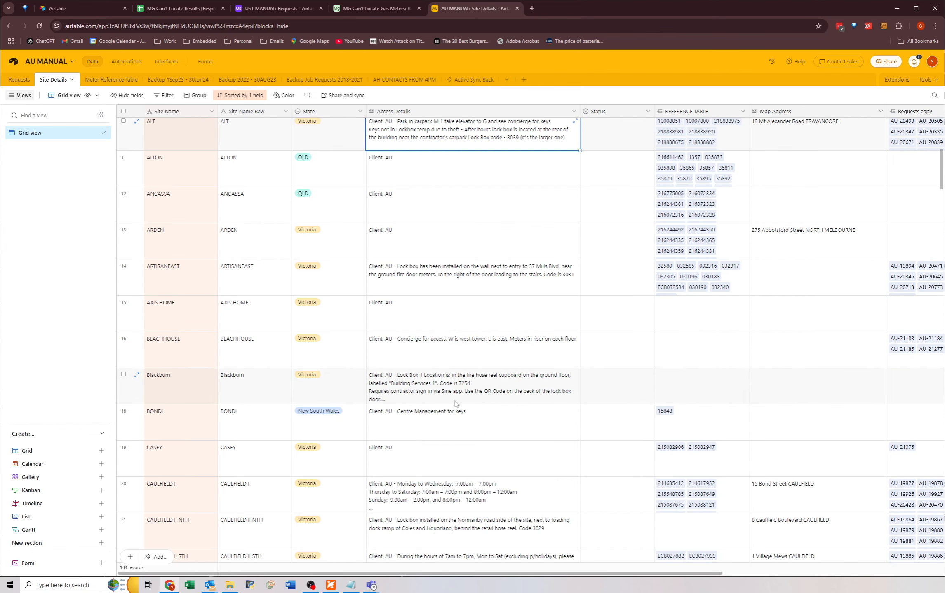
Inspect the AXIS HOME row's site name, raw site name and access details
click(402, 313)
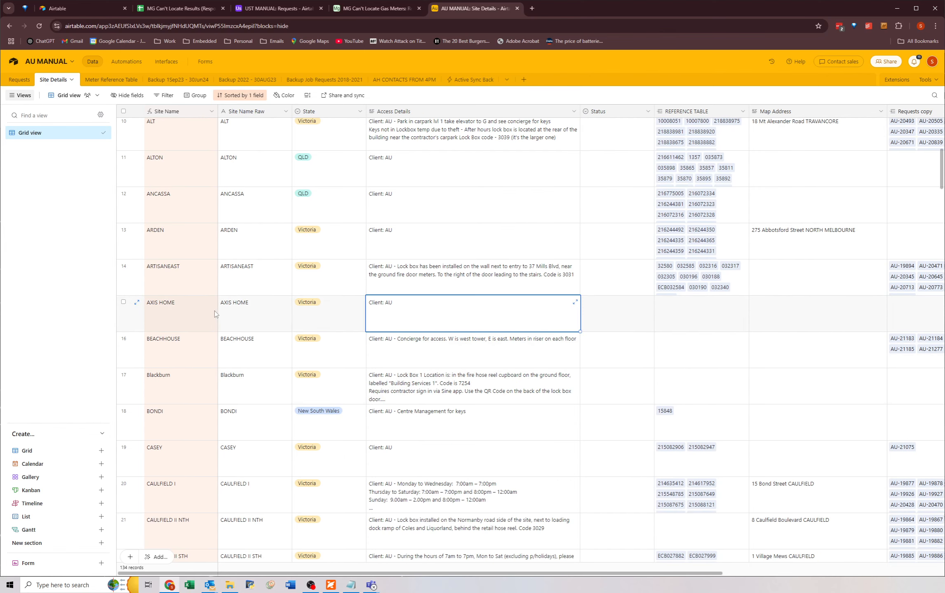
click(174, 312)
click(174, 312)
click(253, 316)
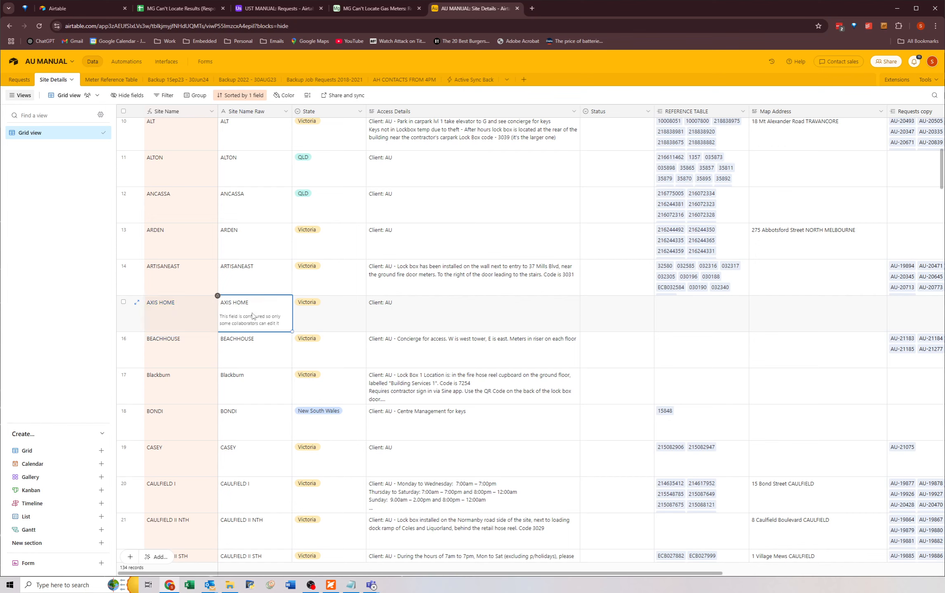
click(381, 316)
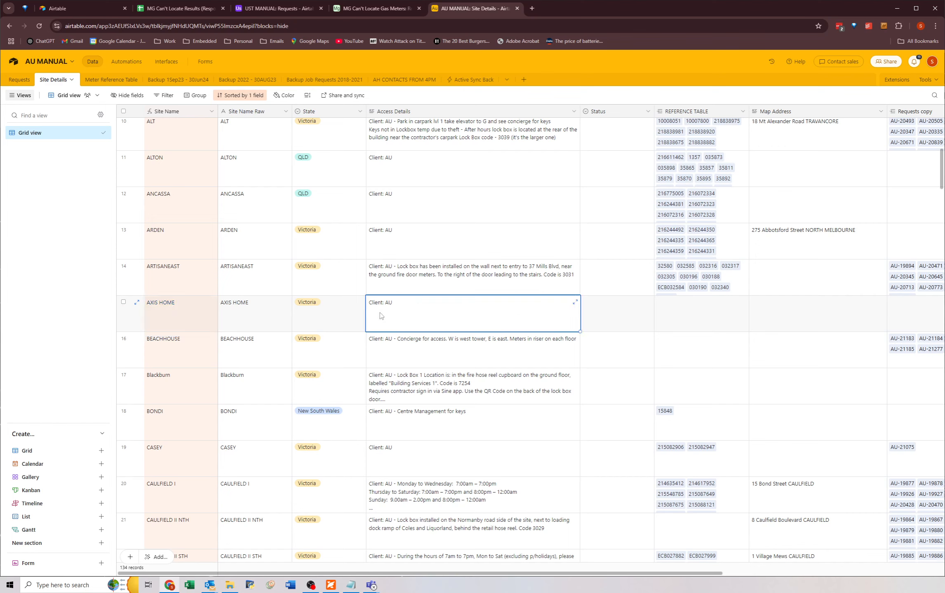
click(414, 313)
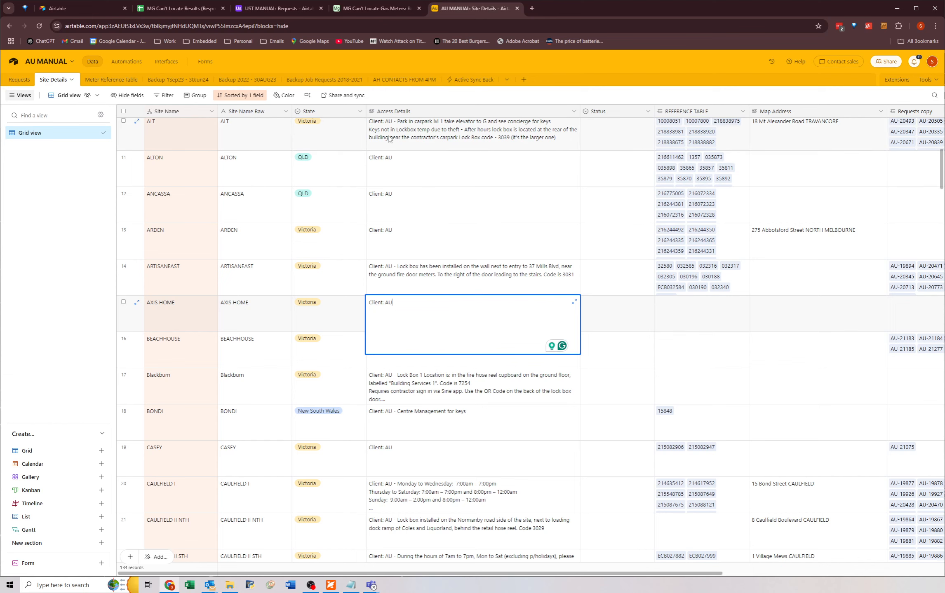
click(425, 282)
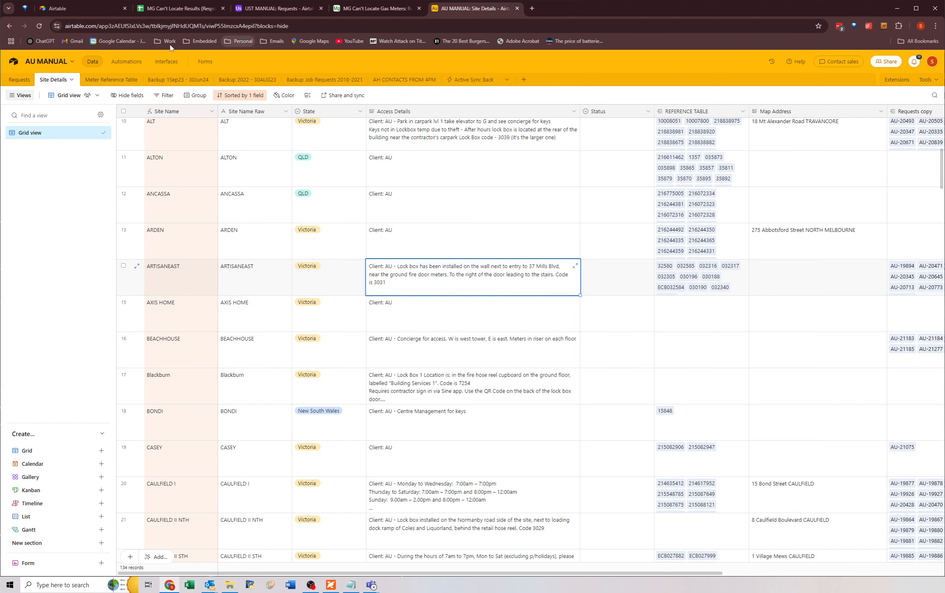
Open the BENERGY MANUAL base in a new tab from Airtable Home and snap the window left
click(66, 8)
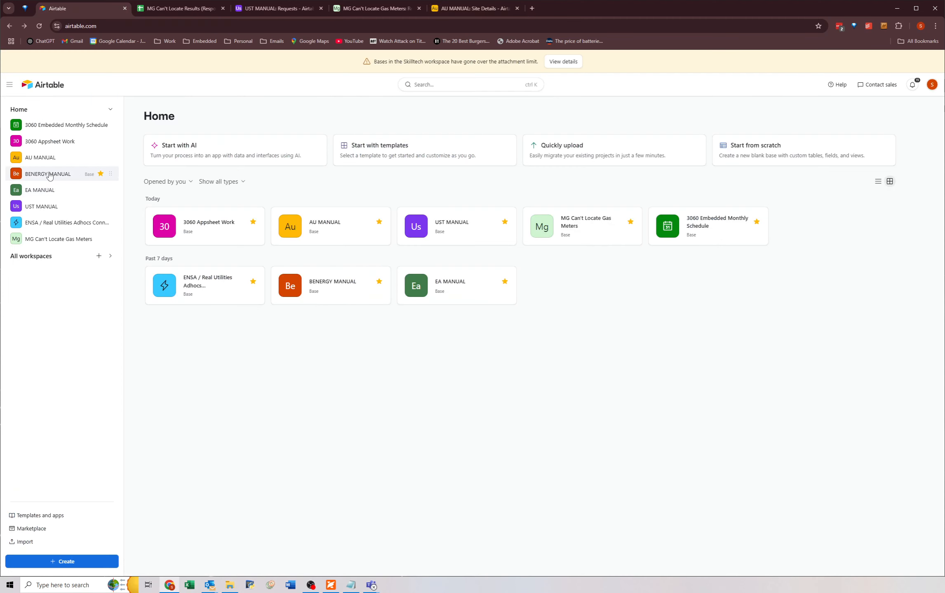
middle_click(49, 174)
click(167, 11)
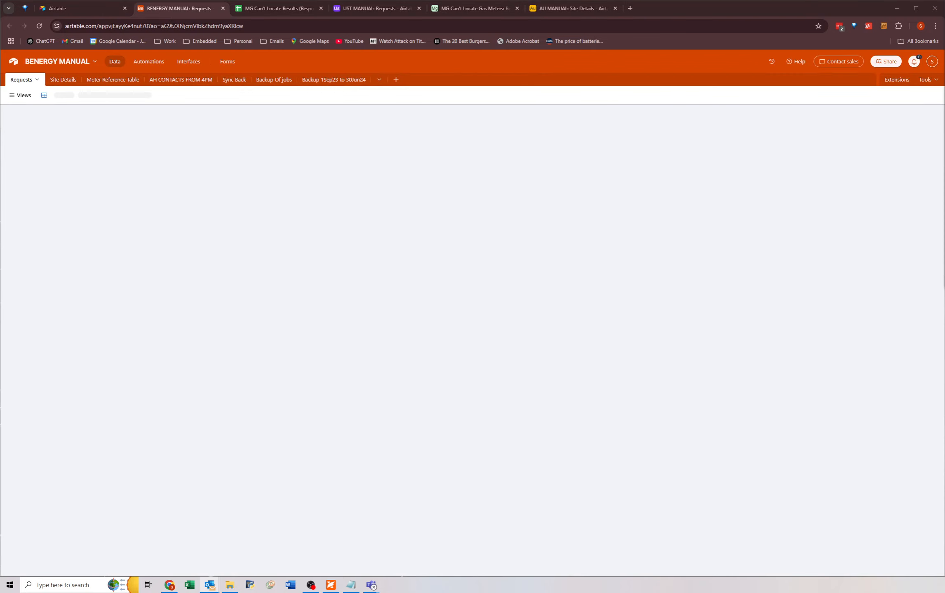
key(super+Left)
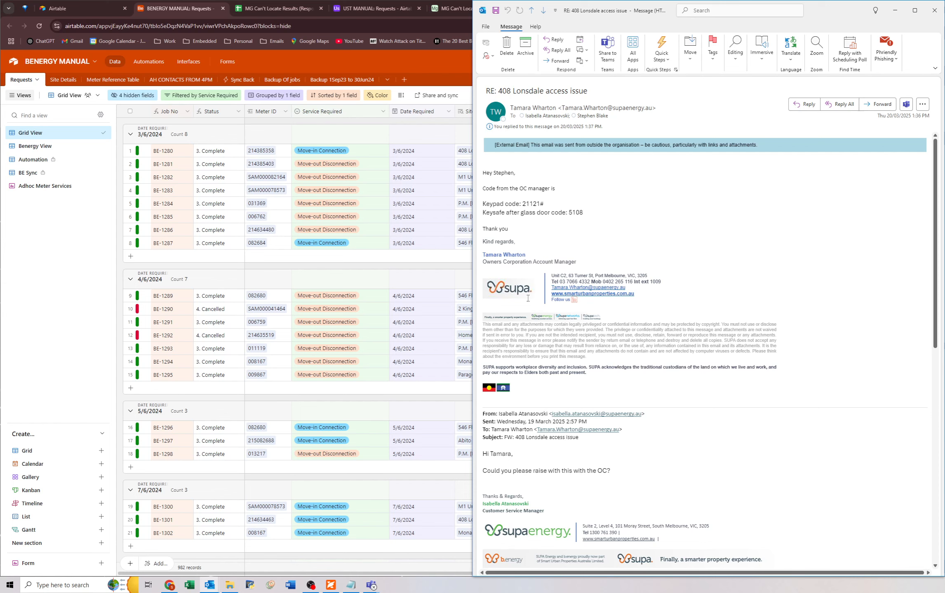
scroll(519, 477, down, 15)
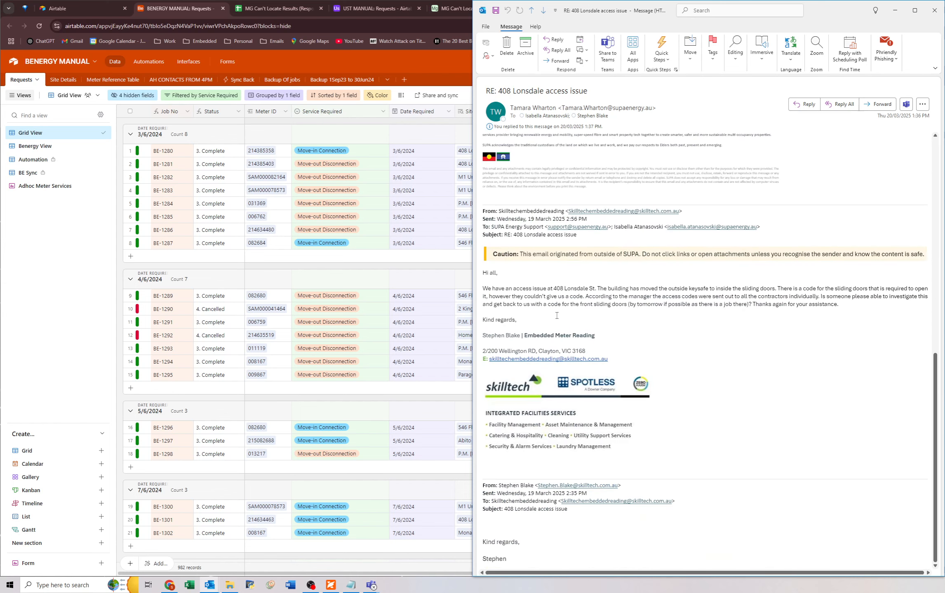
drag(594, 280, 596, 291)
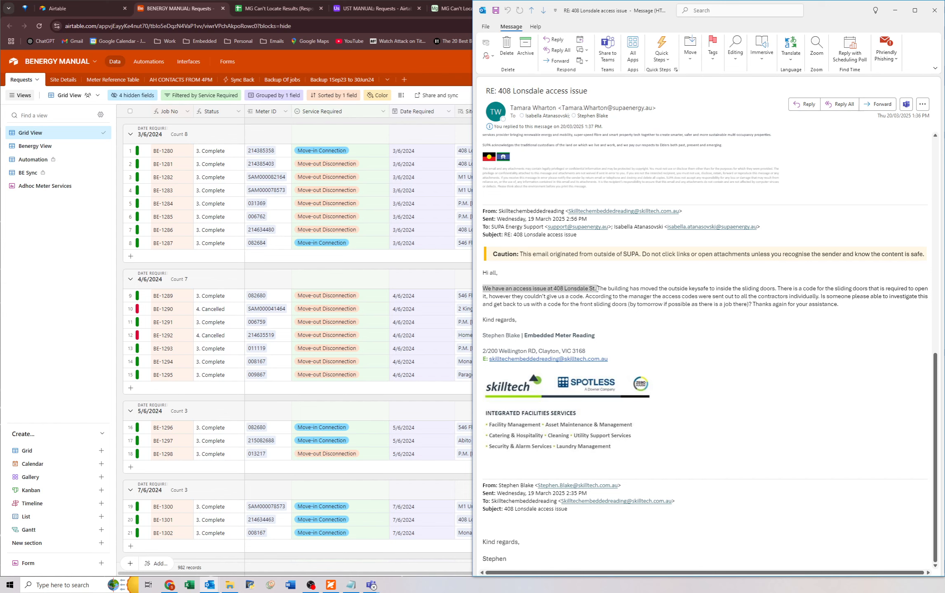
click(597, 292)
scroll(637, 297, up, 3)
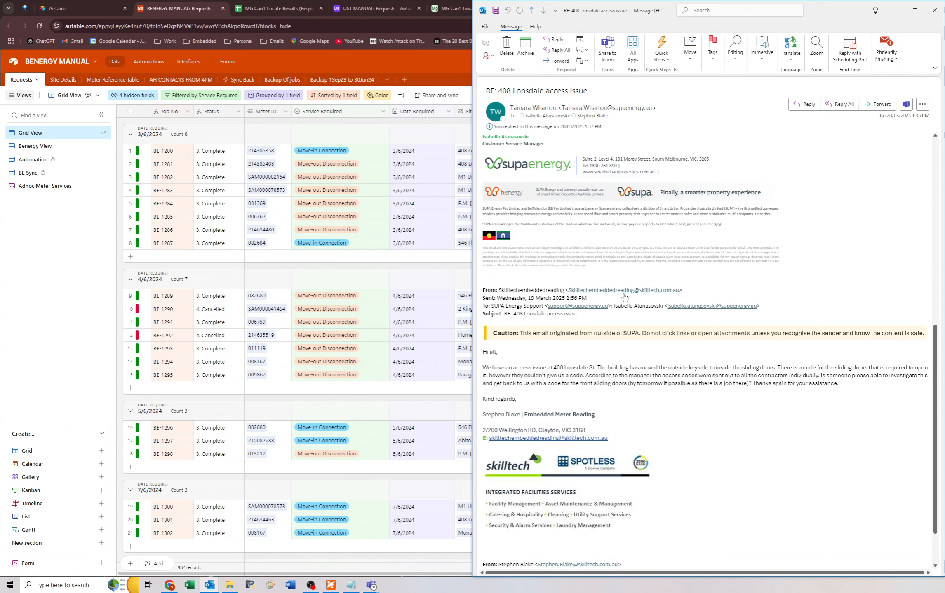
drag(855, 465, 483, 464)
click(503, 467)
scroll(503, 467, up, 6)
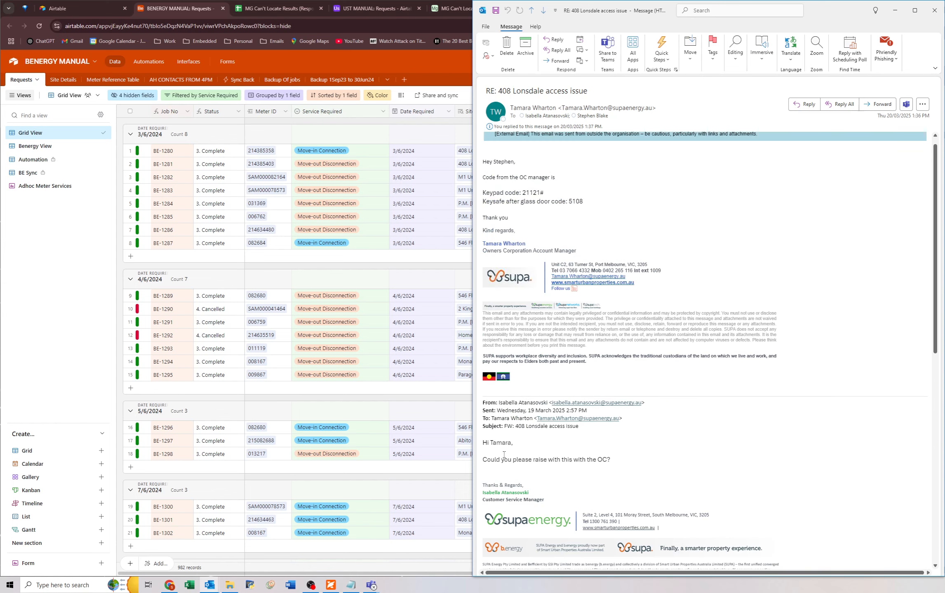
drag(483, 170, 593, 217)
click(495, 197)
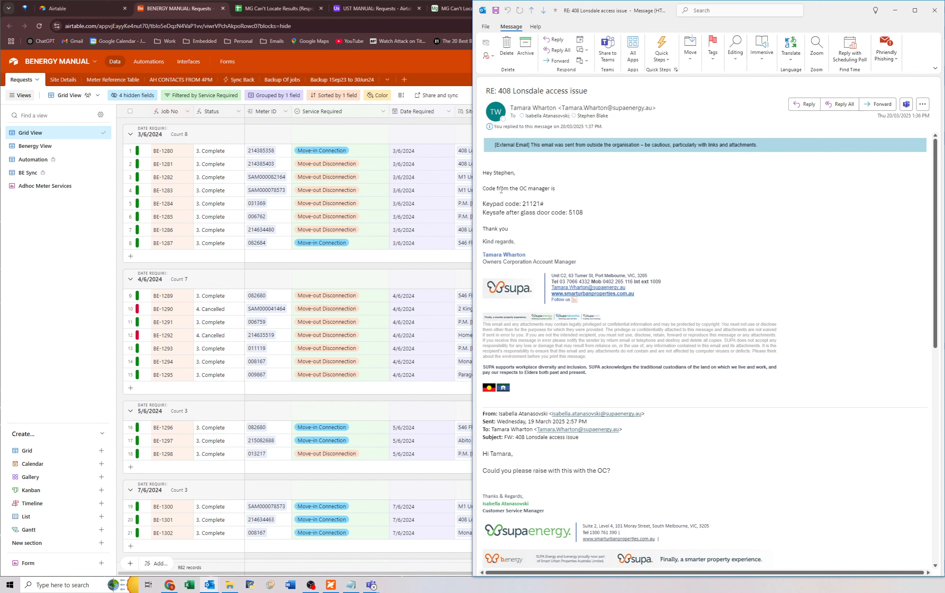
Pick out the keypad and keysafe code lines in the reply, then bring Airtable back
drag(483, 170, 592, 211)
click(490, 197)
drag(482, 204, 585, 215)
click(491, 207)
drag(483, 204, 555, 206)
click(553, 206)
drag(481, 211, 607, 212)
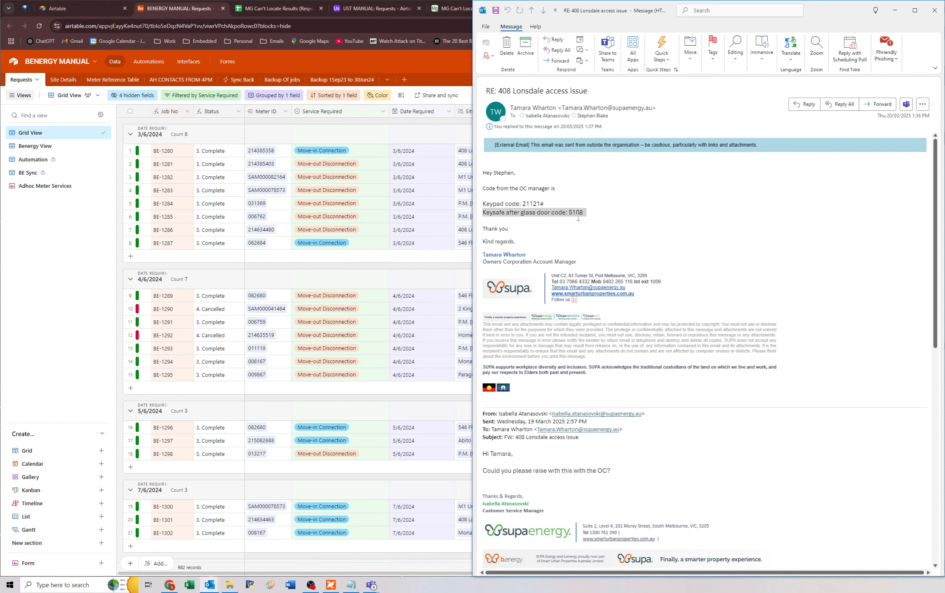
click(578, 218)
double_click(577, 213)
click(589, 216)
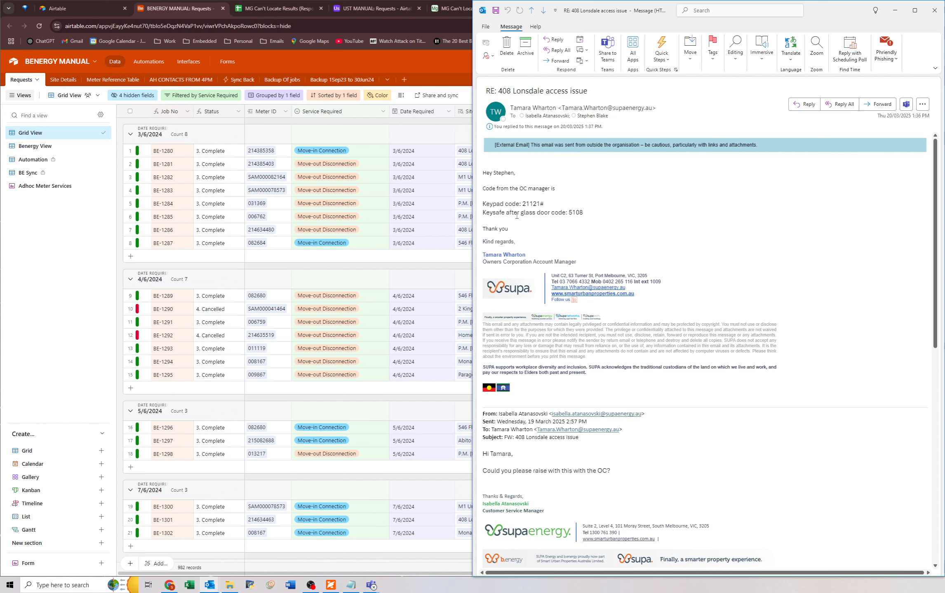
click(111, 248)
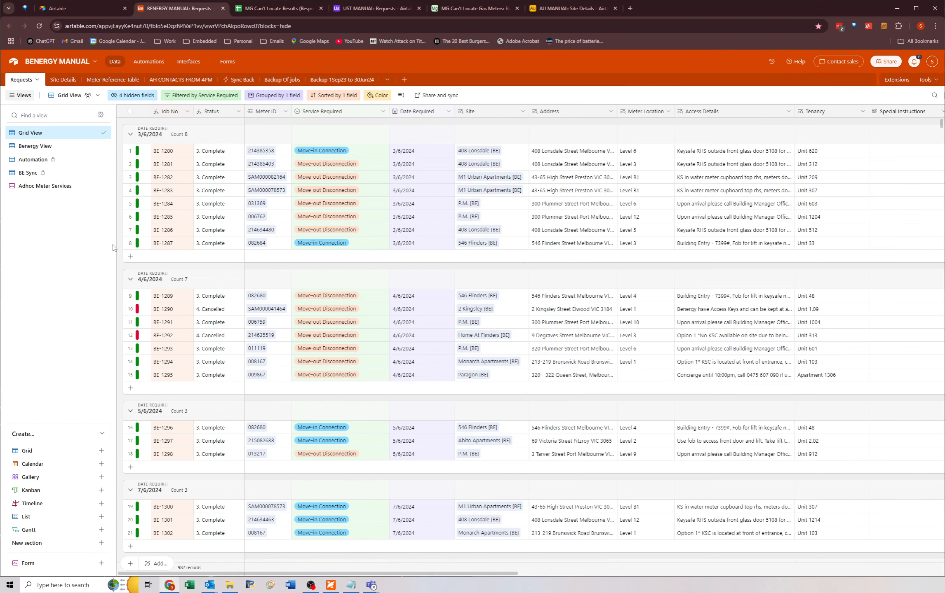
In Site Details, open 408 Lonsdale's access details and delete the old keysafe line
click(61, 81)
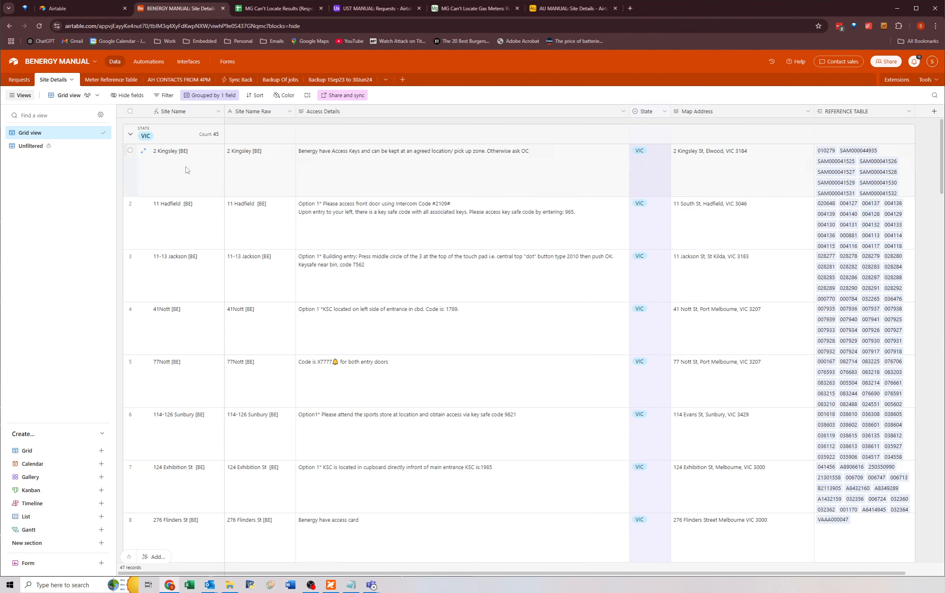
scroll(370, 369, down, 3)
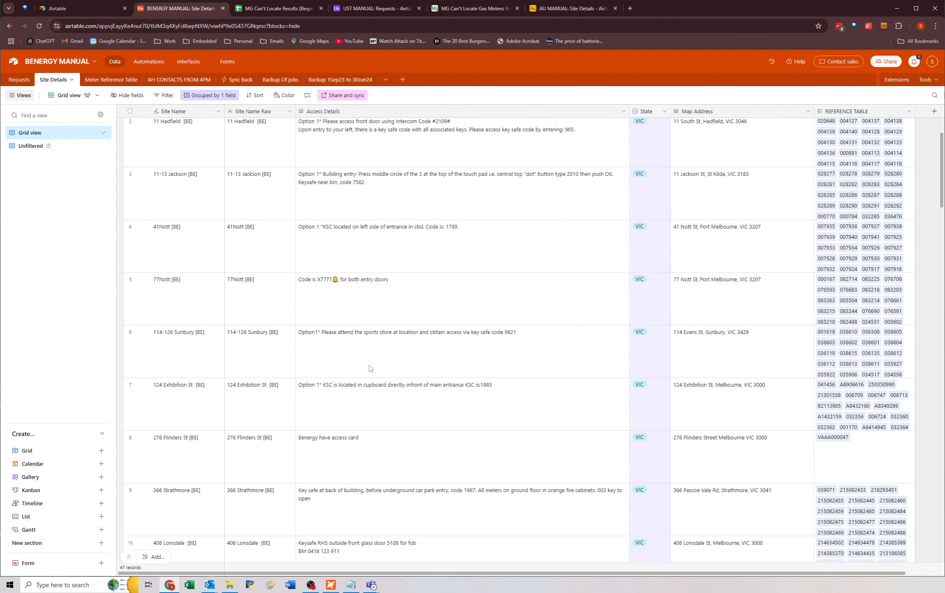
scroll(370, 368, down, 3)
click(362, 400)
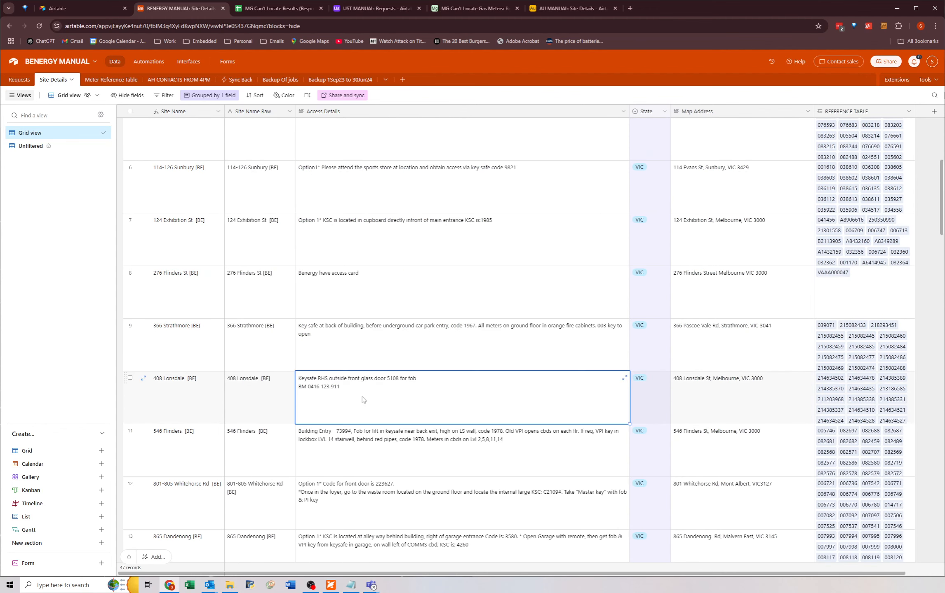
click(352, 388)
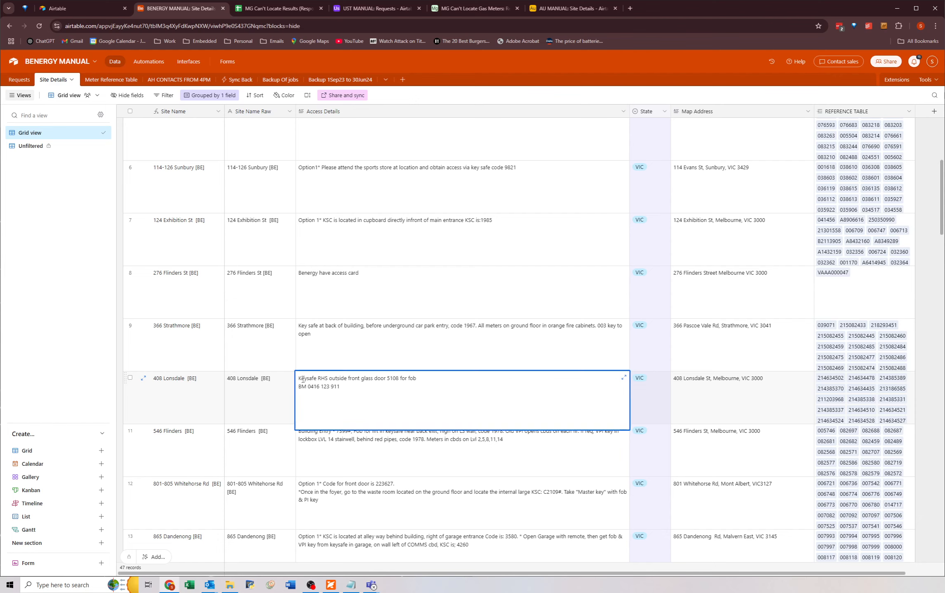
drag(300, 379, 427, 379)
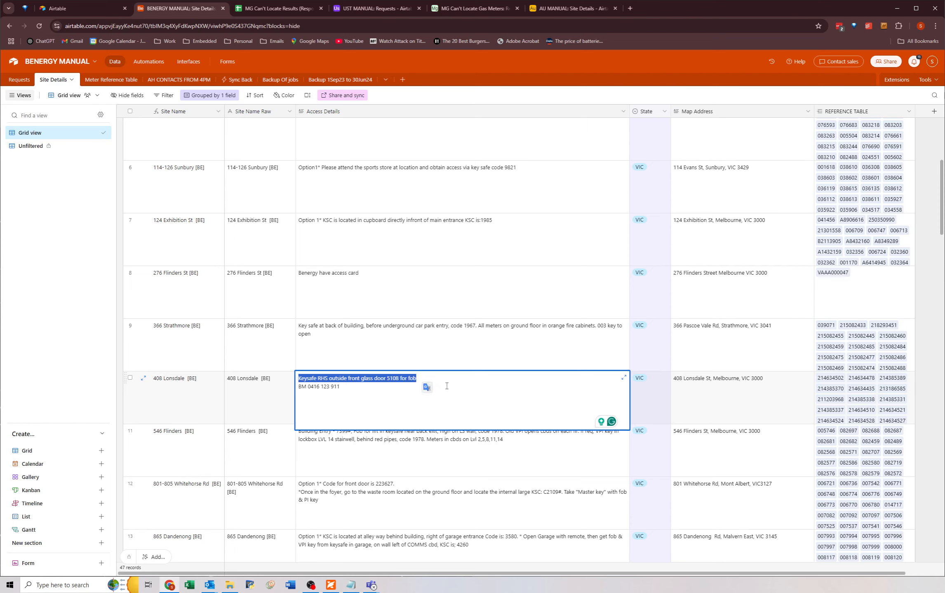
key(BackSpace)
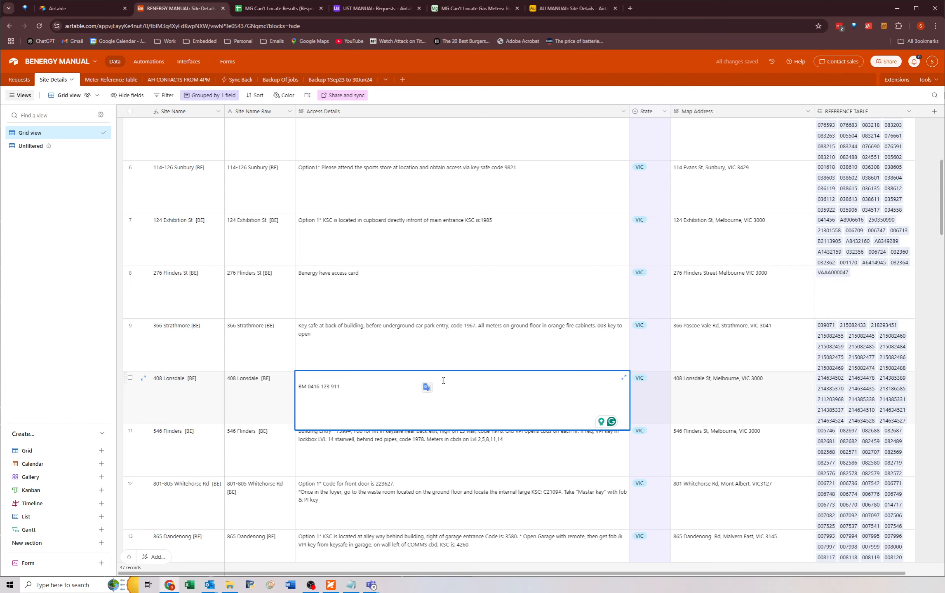
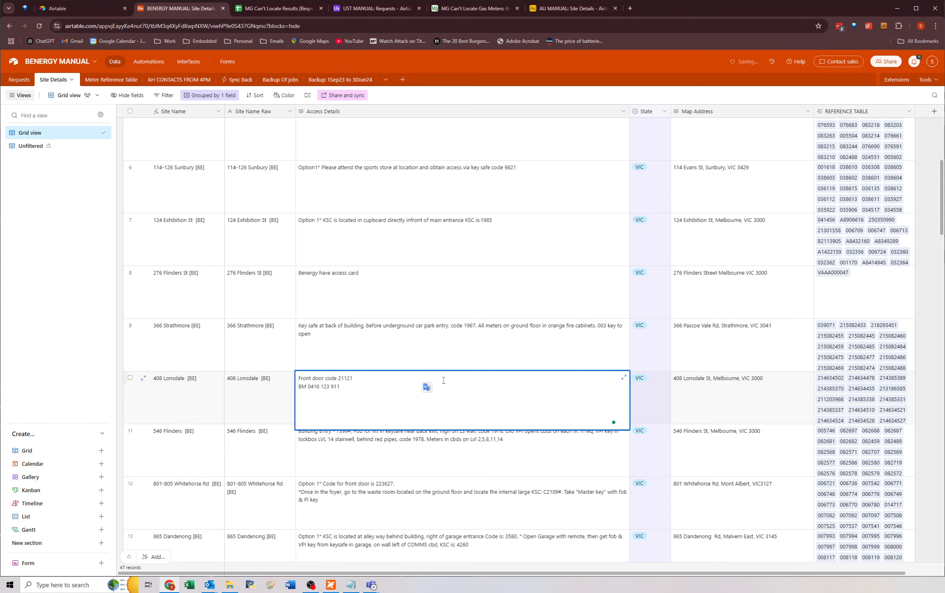
Enter the new front and side door code, fob use, and the old VPI key note for elec cbds
key(BackSpace)
key(BackSpace)
key(BackSpace)
key(BackSpace)
key(BackSpace)
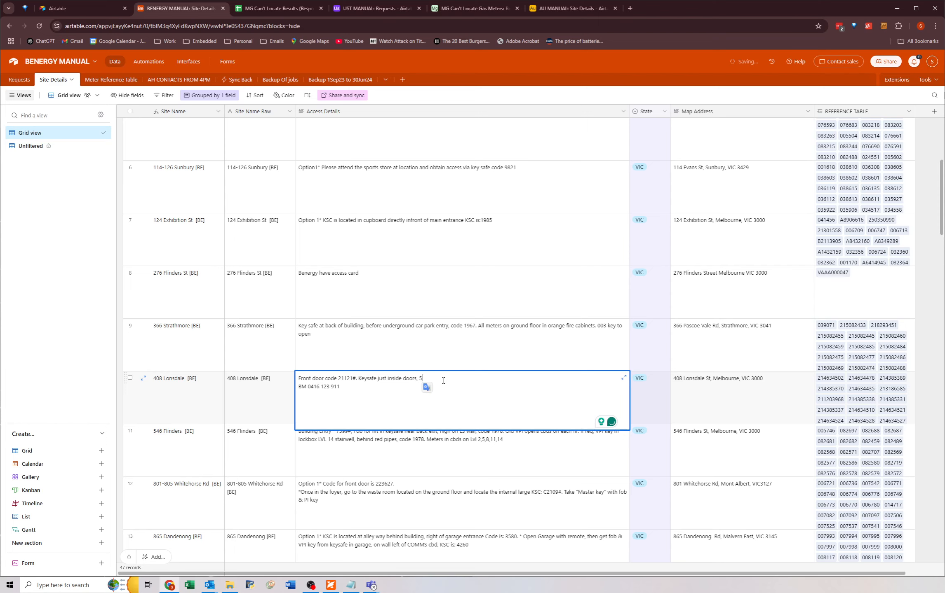
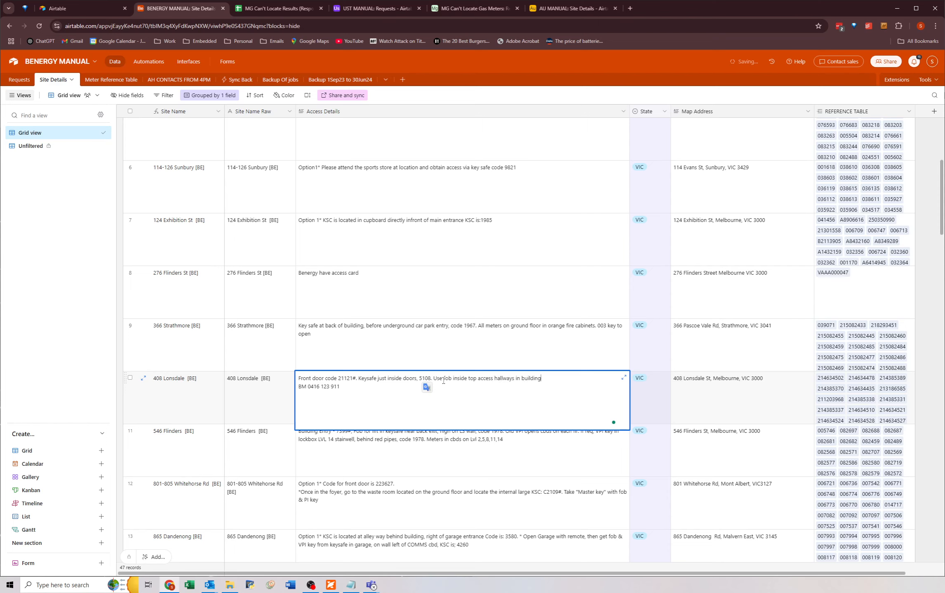
click(473, 379)
key(BackSpace)
text(. )
text(Old VPI key for ecbds)
key(ctrl+Left)
text(e)
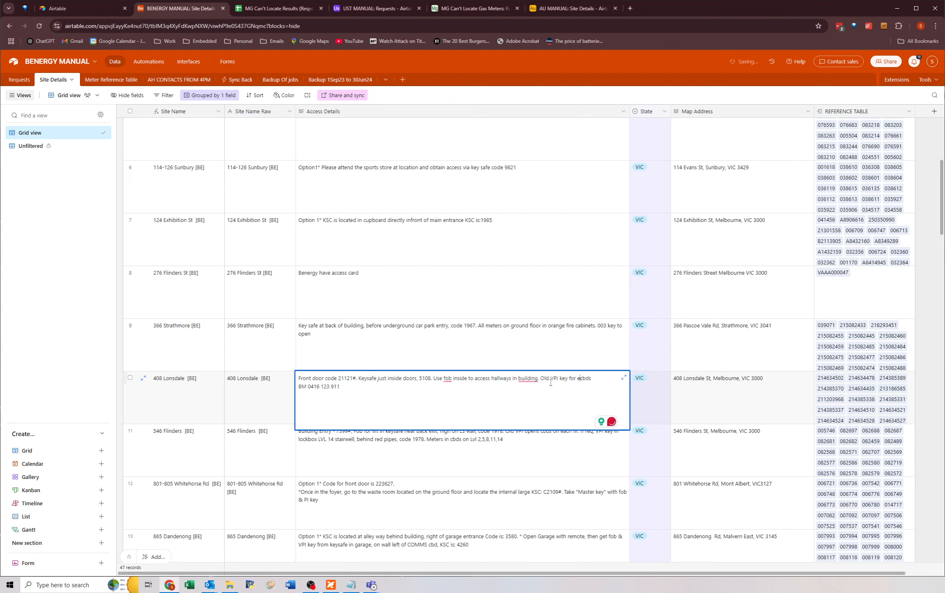
text(lec)
click(473, 361)
click(440, 396)
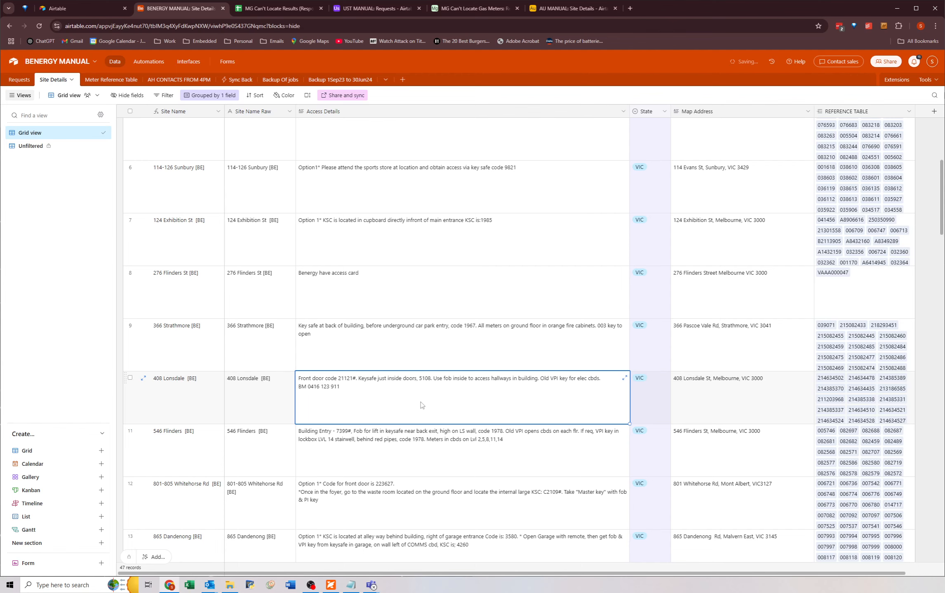
Scroll to the latest 408 Lonsdale request in Requests and expand its access details
click(19, 80)
scroll(443, 410, down, 20)
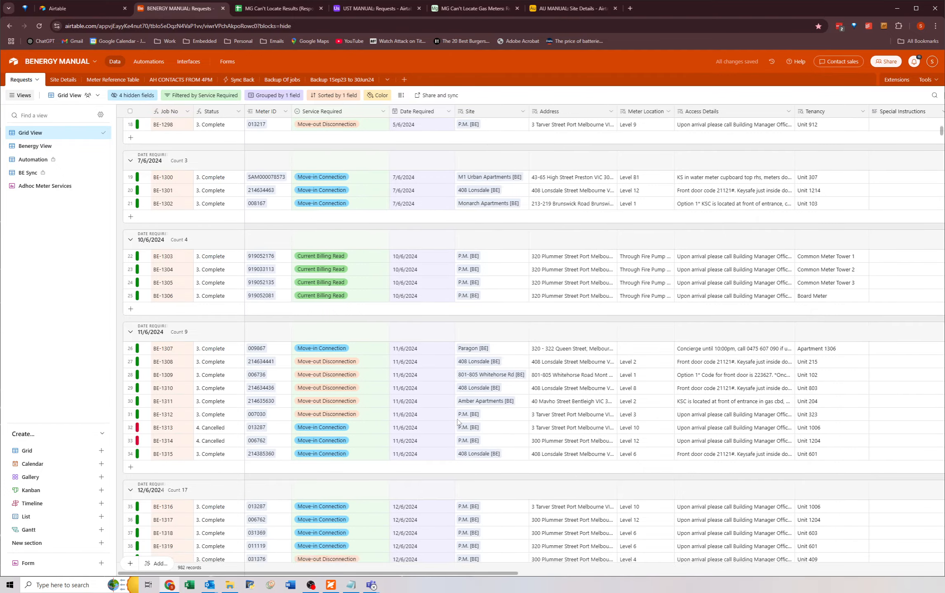
scroll(400, 493, down, 9)
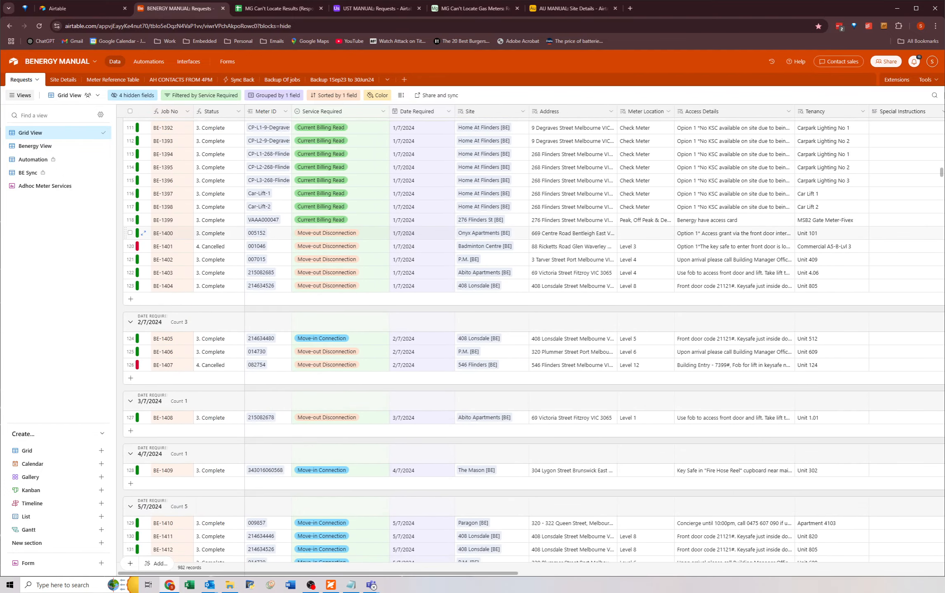
drag(941, 173, 939, 562)
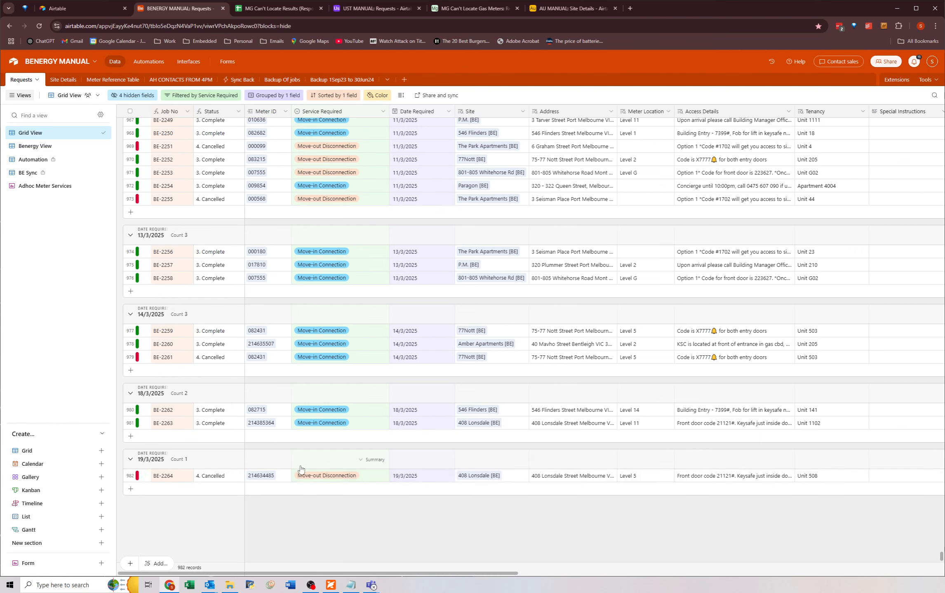
click(477, 480)
click(698, 482)
click(789, 476)
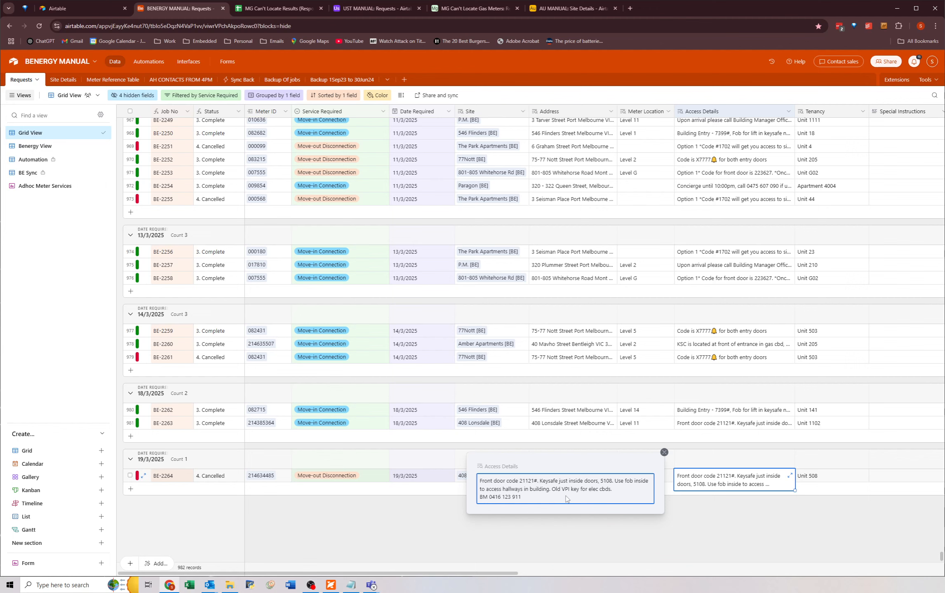
drag(567, 500, 476, 469)
click(505, 491)
Close the expanded details and open 3060 Appsheet Work in a new tab from Home
click(415, 534)
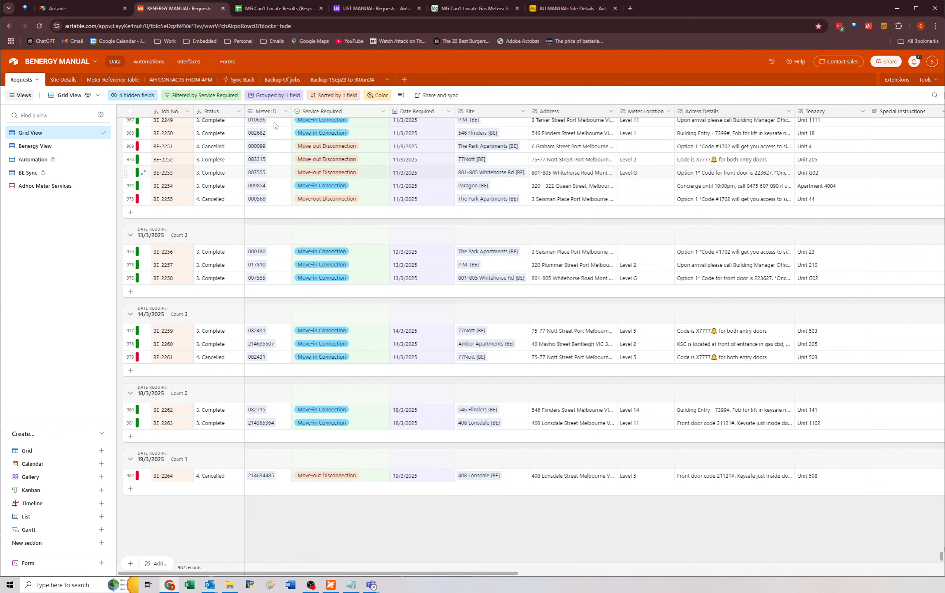
click(78, 8)
middle_click(44, 141)
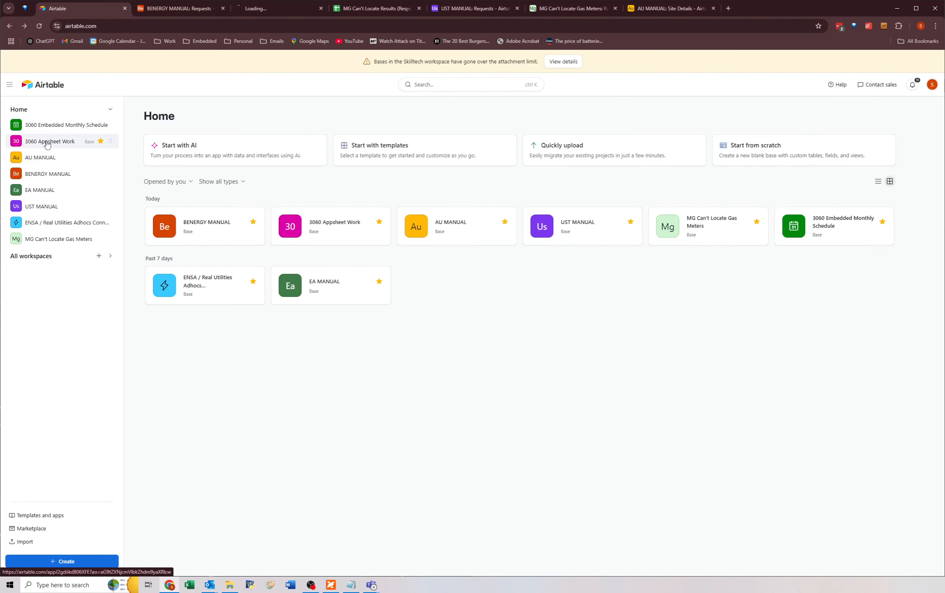
Move the 3060 Appsheet Work tab to second position, browse Completed Jobs Today, then open Search Jobs
drag(242, 11, 169, 13)
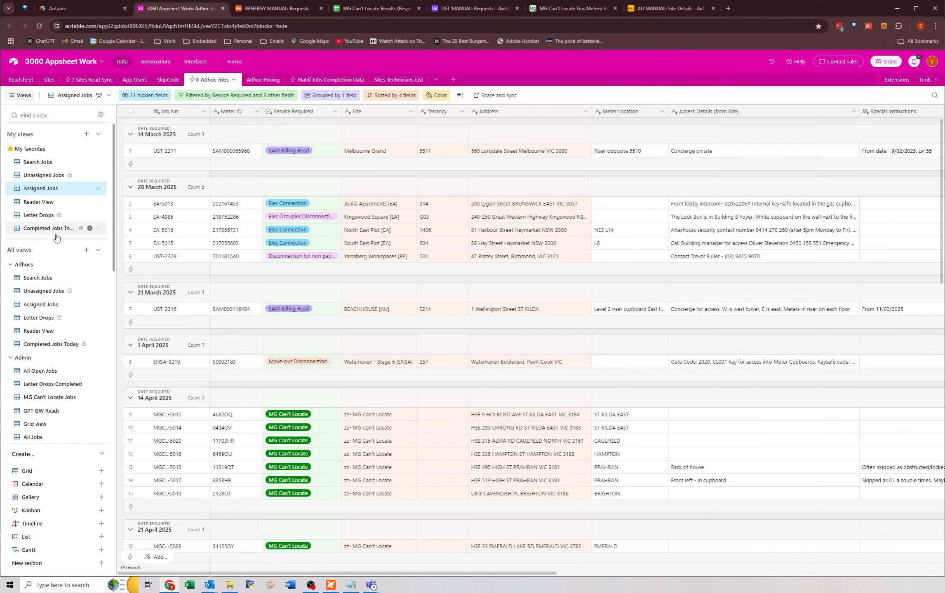
click(40, 228)
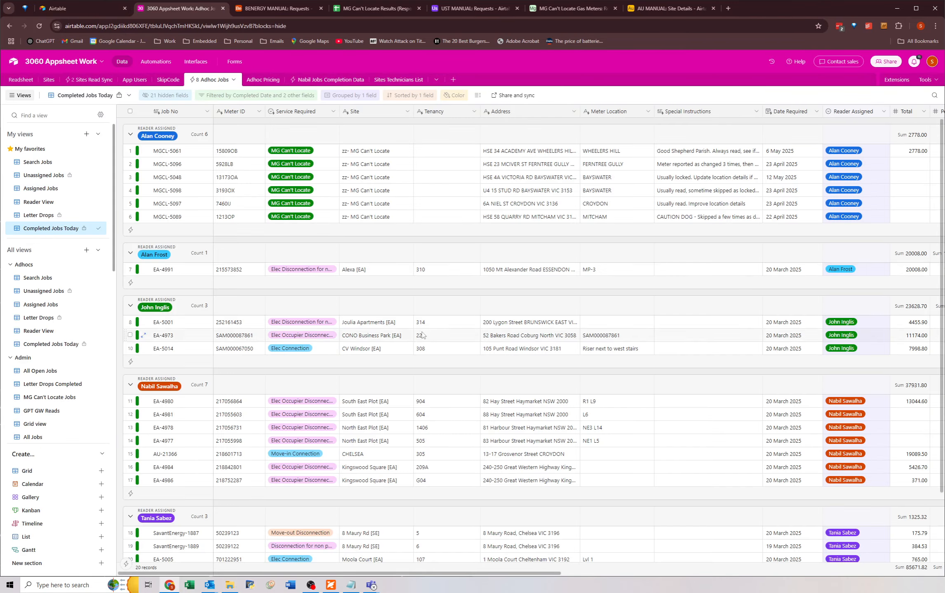
scroll(398, 343, down, 3)
scroll(400, 307, up, 3)
scroll(314, 346, down, 2)
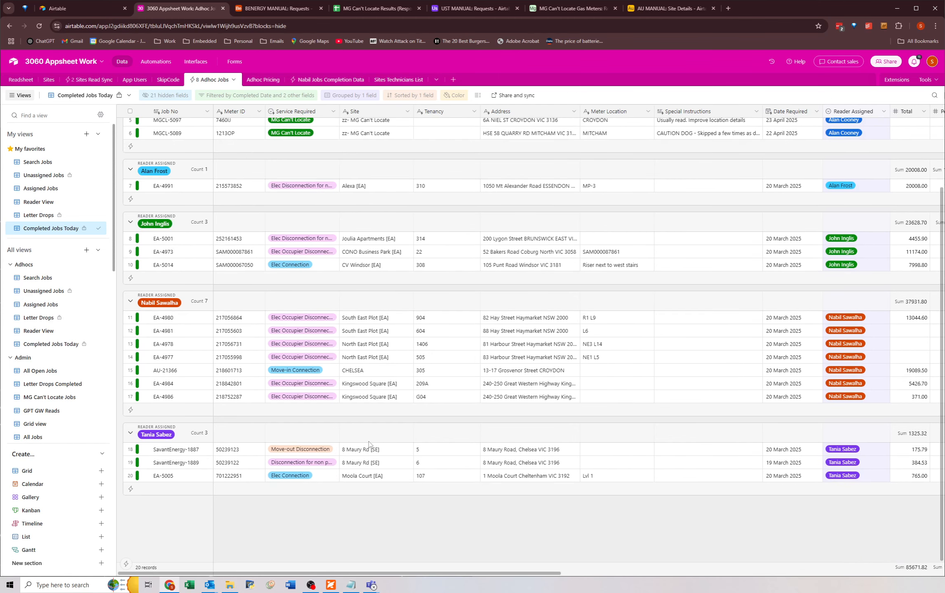
scroll(420, 443, up, 2)
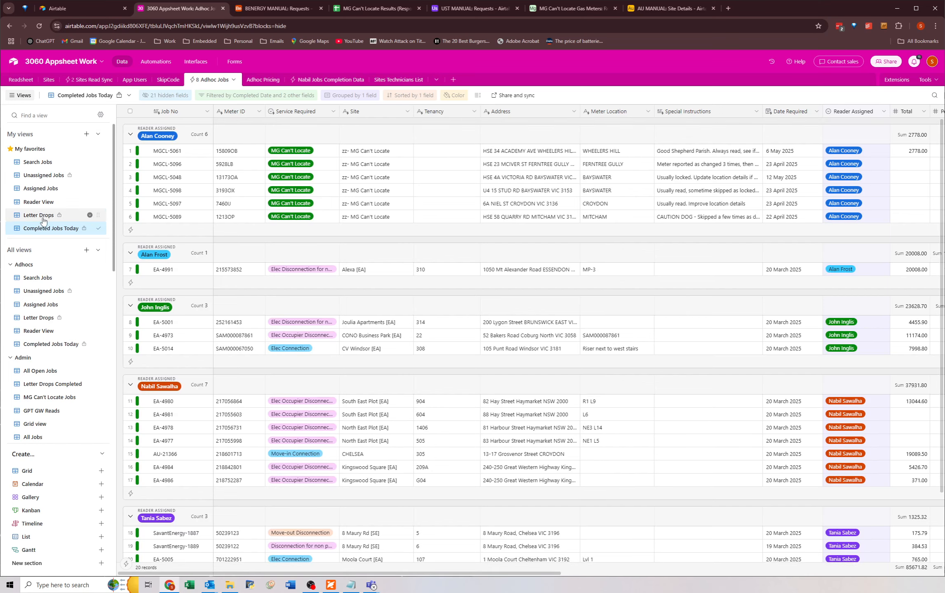
click(37, 162)
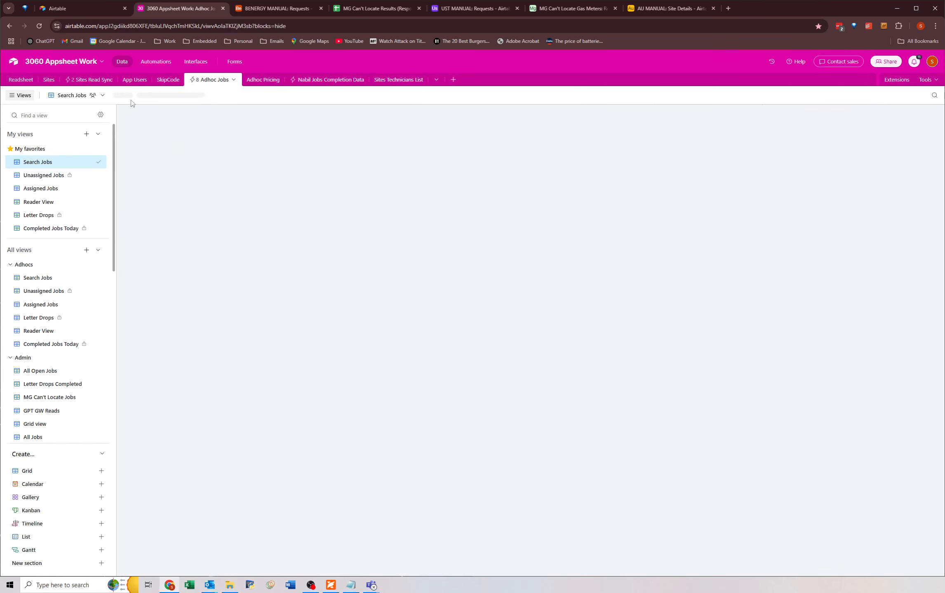
Filter Search Jobs to Site containing 408 instead of 'maury'
click(180, 97)
text(408)
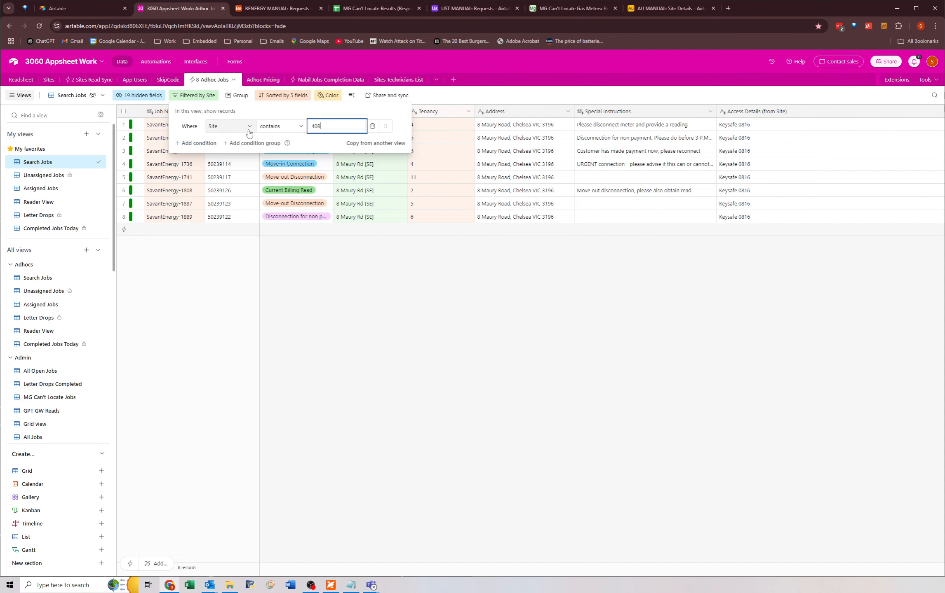
click(371, 200)
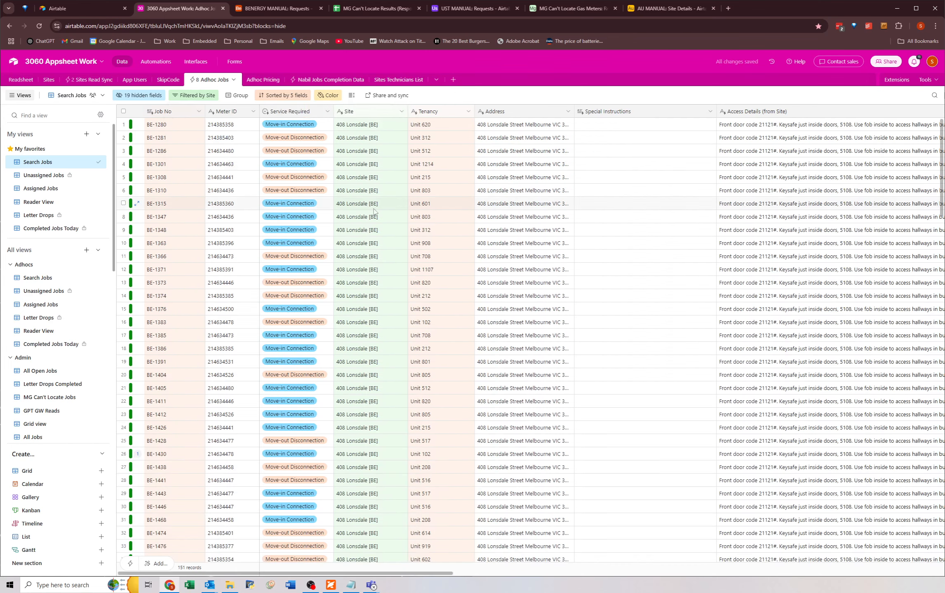
click(688, 367)
key(Right)
key(Right)
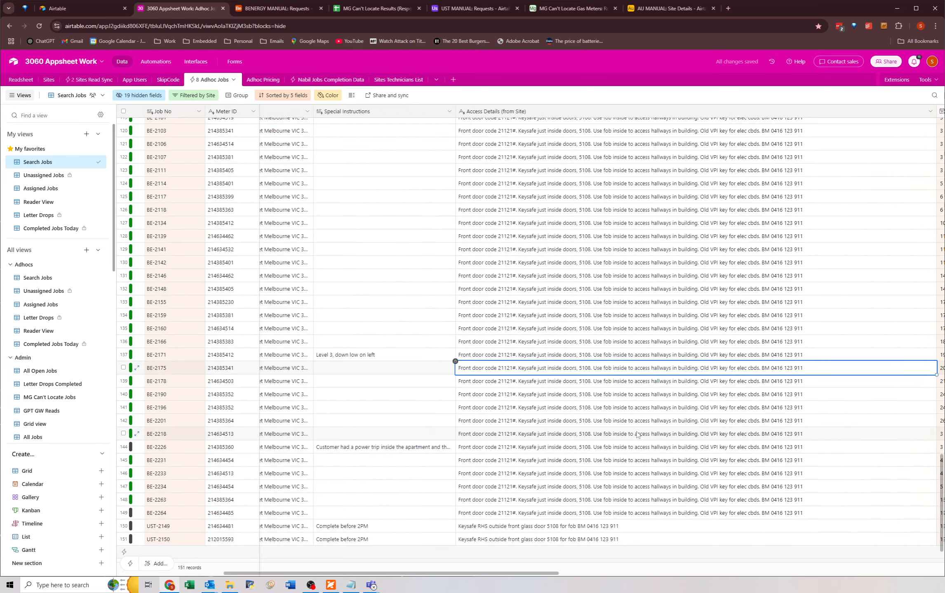
click(588, 512)
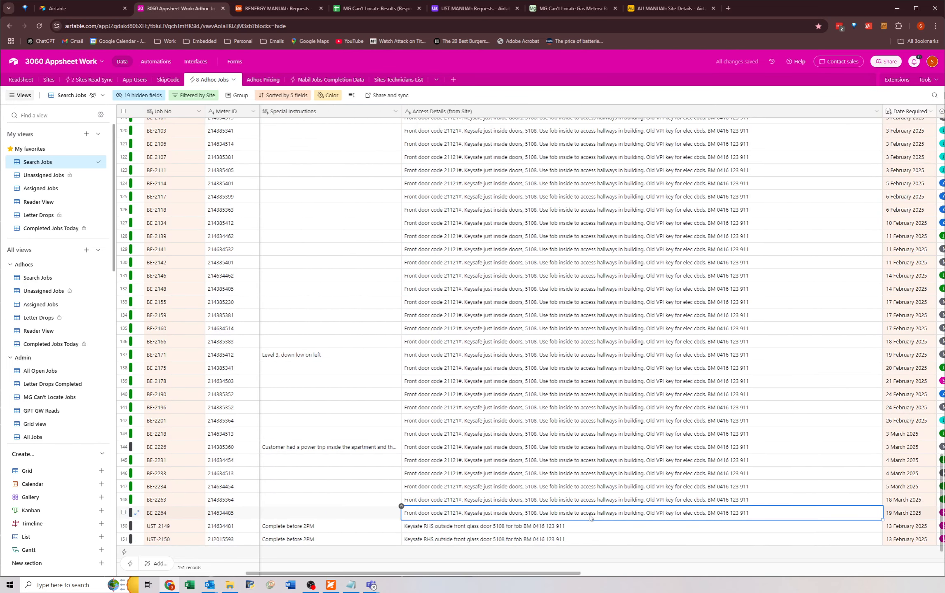
click(493, 529)
key(ctrl+Left)
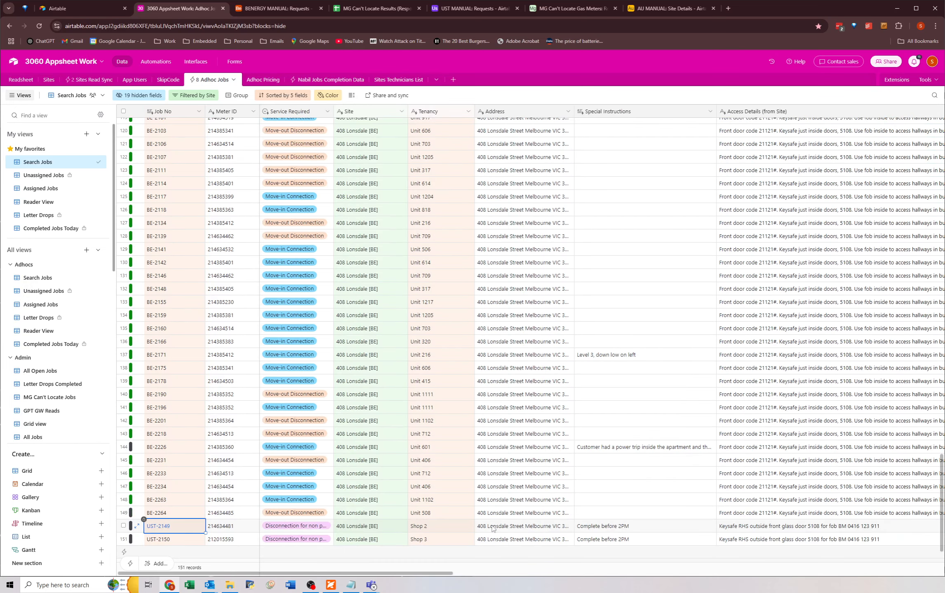
click(722, 516)
key(Right)
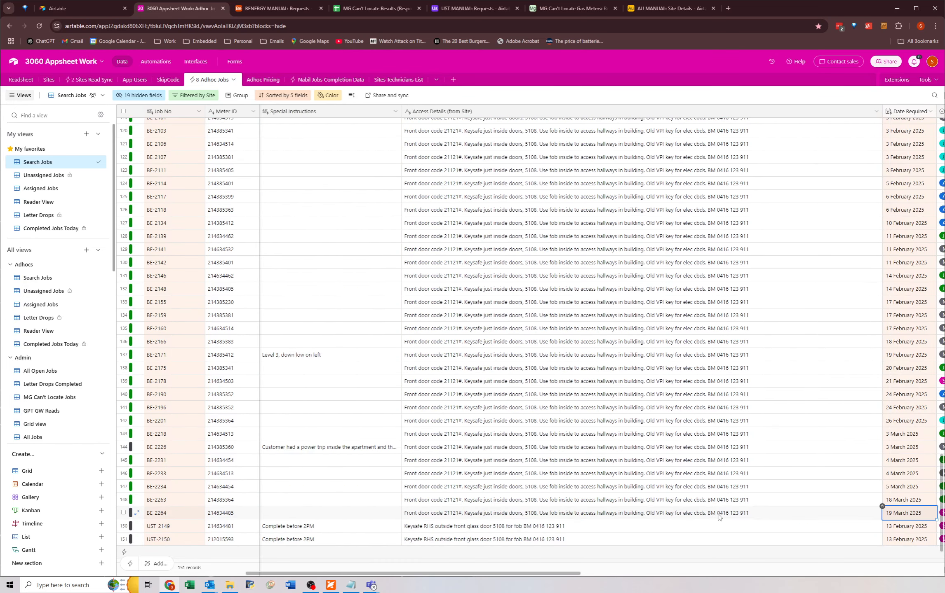
click(718, 515)
click(512, 396)
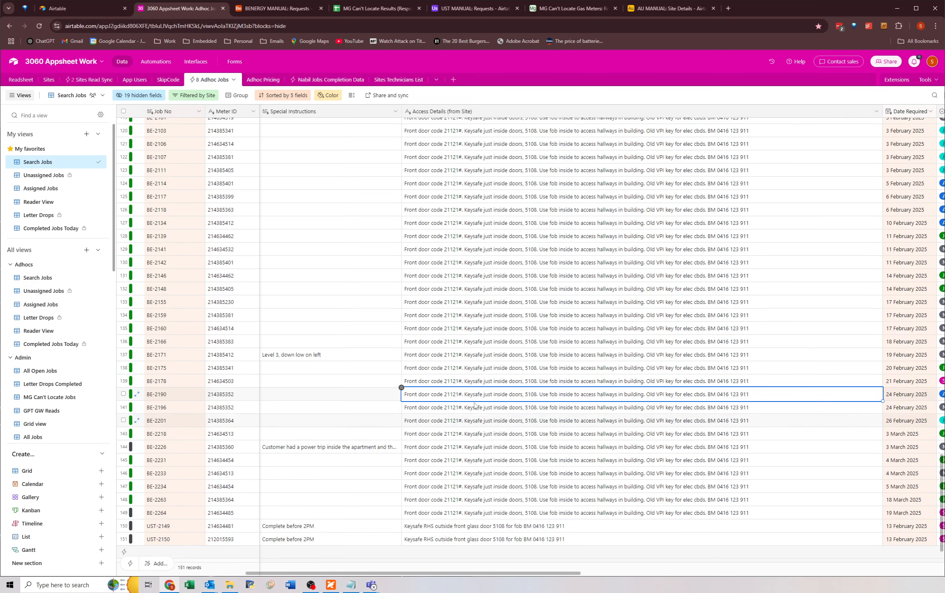
Check UST-2149 and BE-2231's access details, then go to the UST MANUAL Requests table
scroll(483, 305, up, 20)
scroll(484, 305, up, 13)
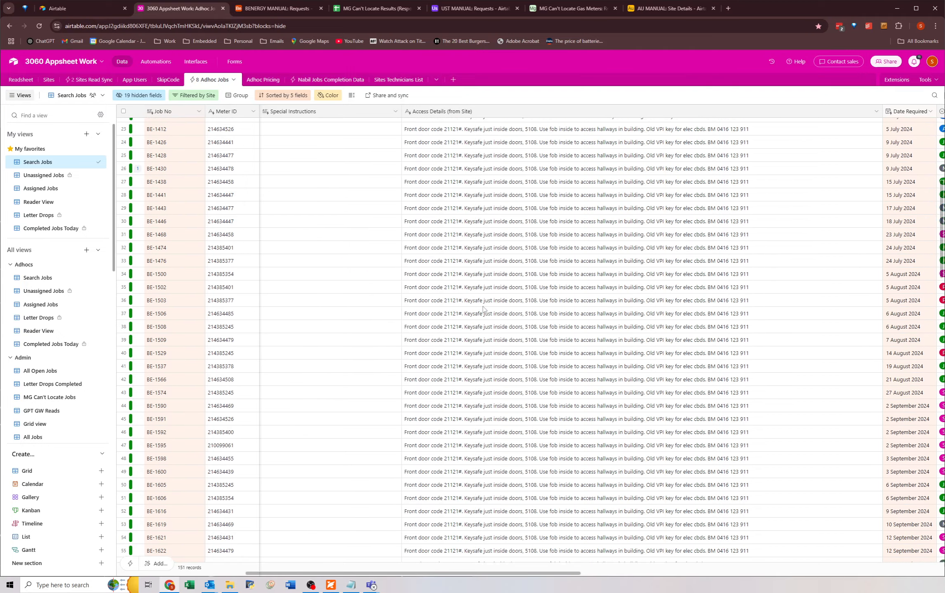
scroll(483, 323, down, 20)
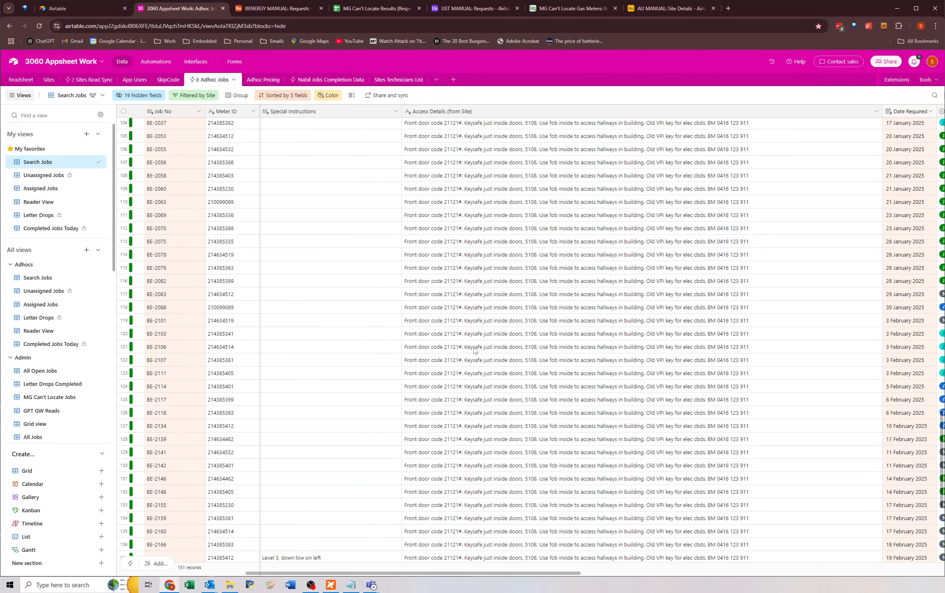
click(436, 483)
click(177, 487)
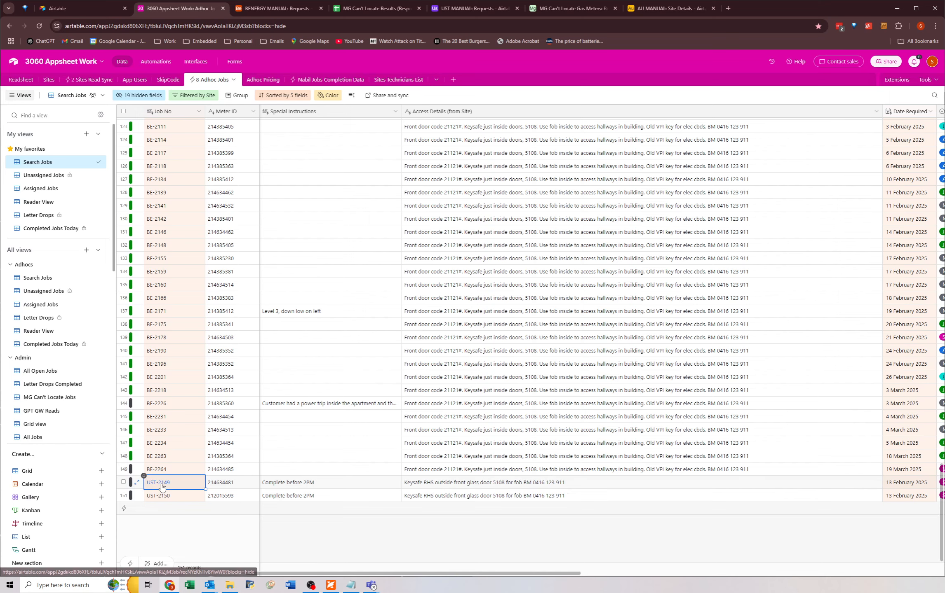
click(507, 419)
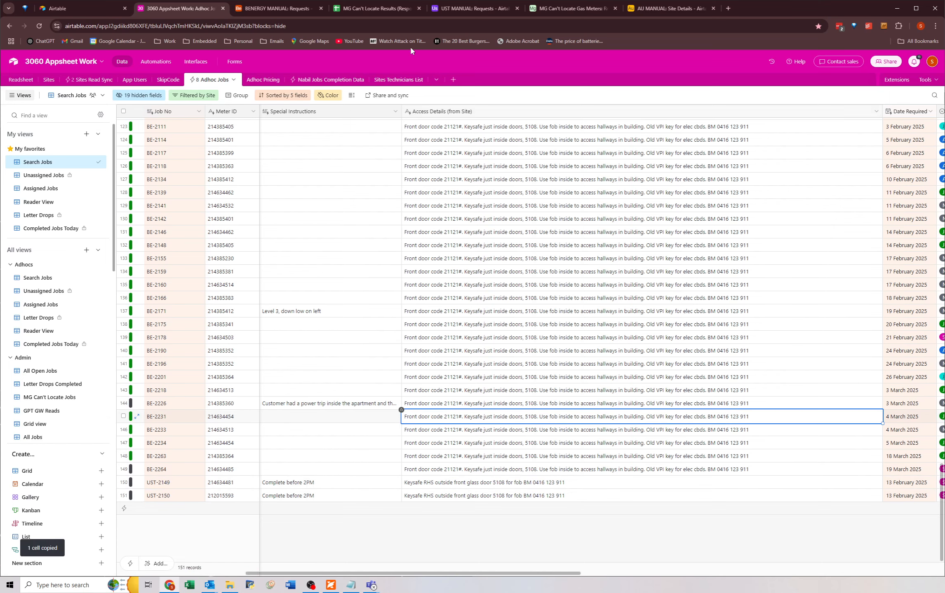
click(447, 10)
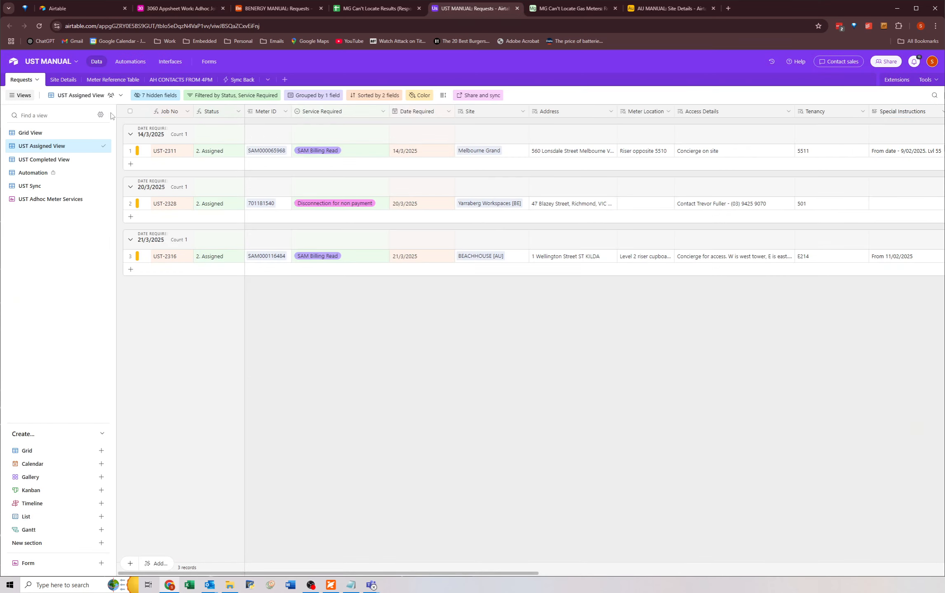
Open 408 Lonsdale's access details in UST MANUAL Site Details and compare them with UST-2149's
click(62, 79)
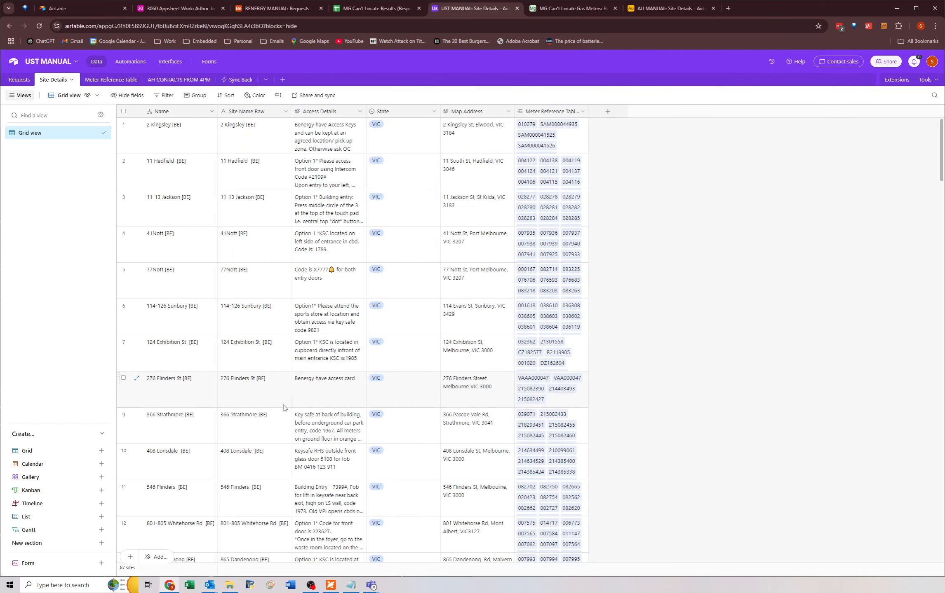
click(330, 473)
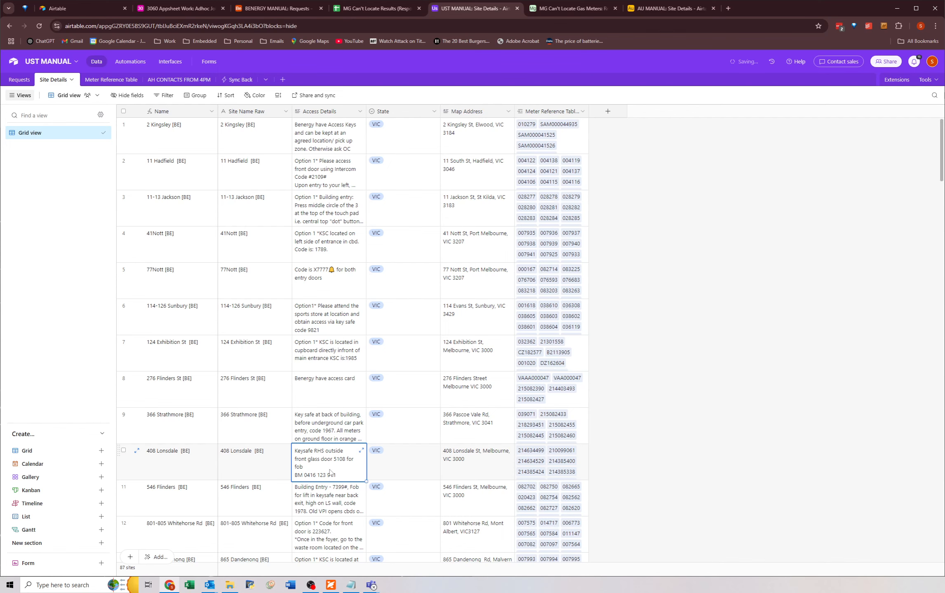
click(179, 8)
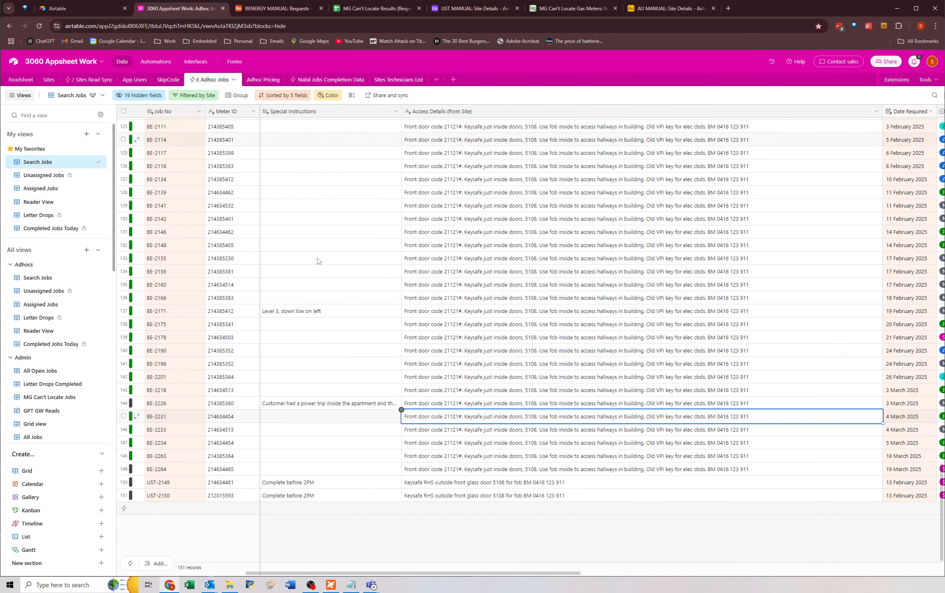
click(433, 482)
click(446, 520)
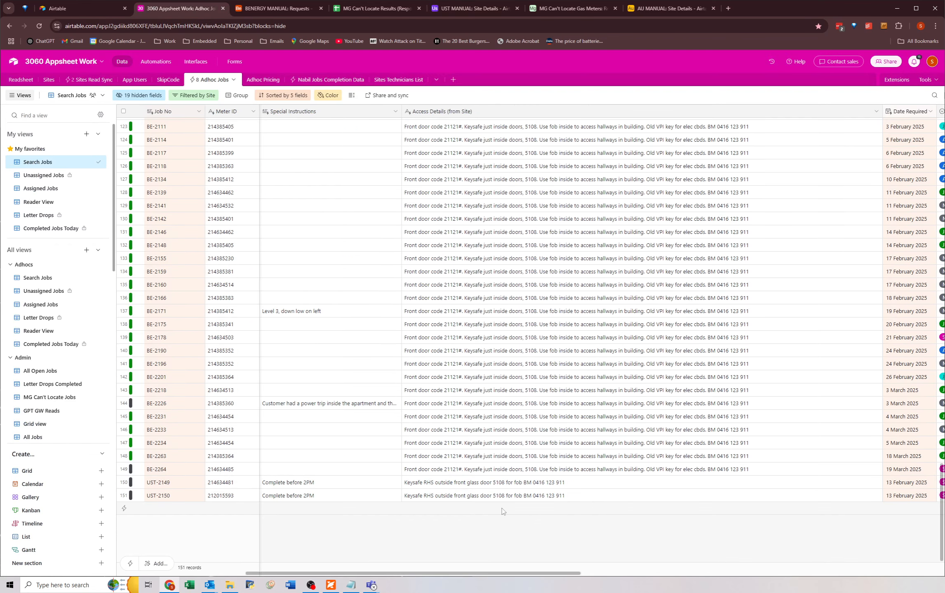
Check UST-2150's access details and UST-2149's special instructions, then return to Airtable Home
click(541, 496)
click(544, 541)
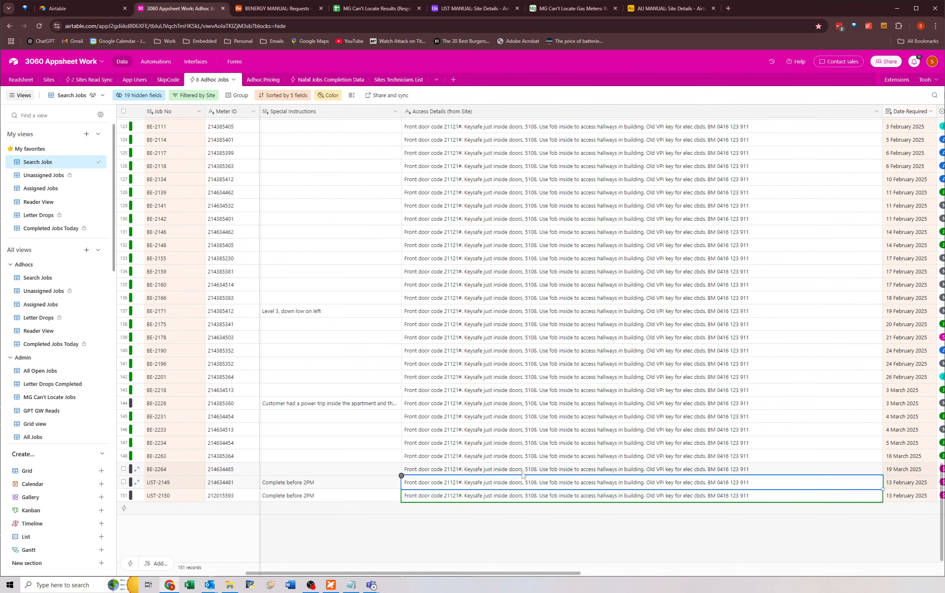
click(352, 487)
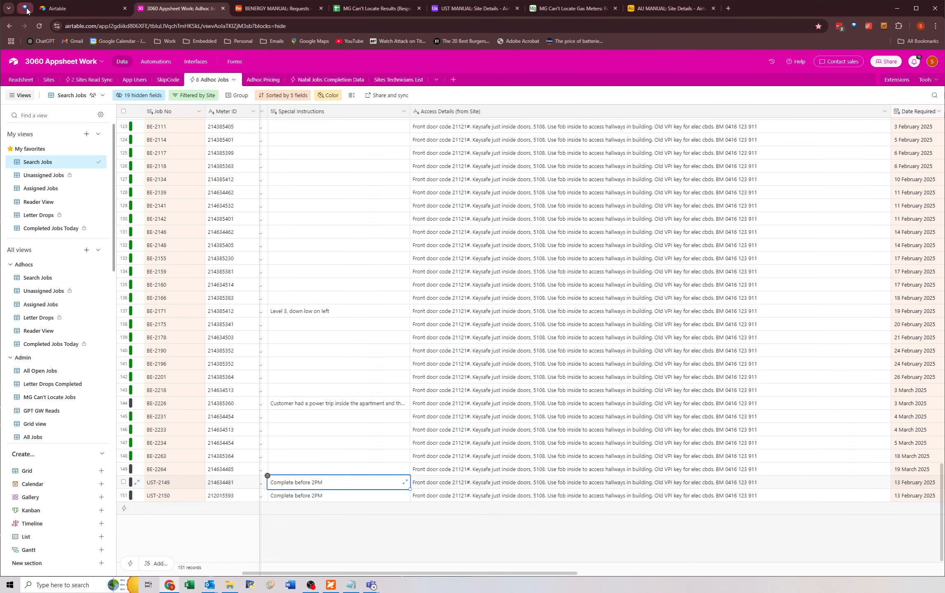
click(49, 9)
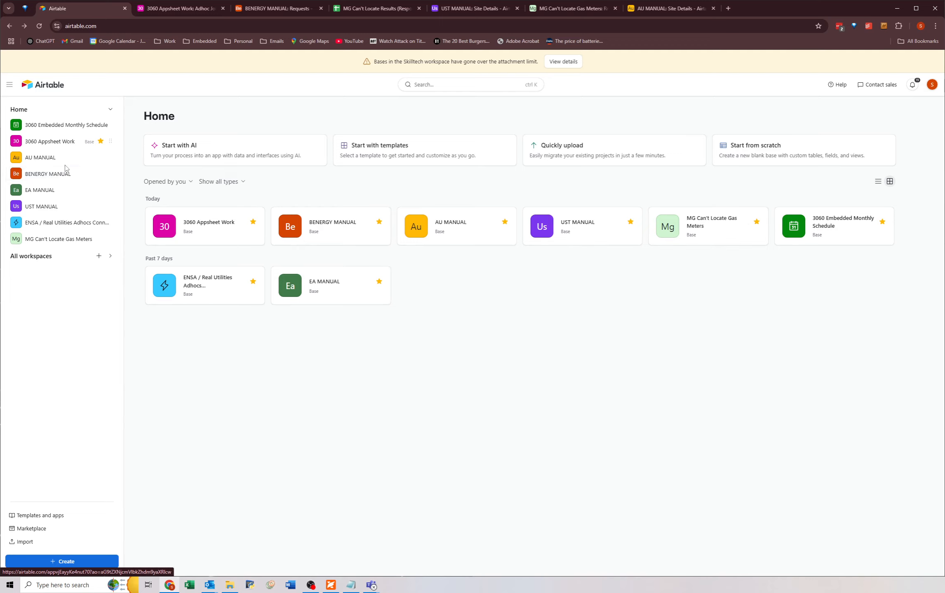
Review the EA MANUAL Site Details table and the AU MANUAL Requests table
middle_click(42, 190)
click(178, 8)
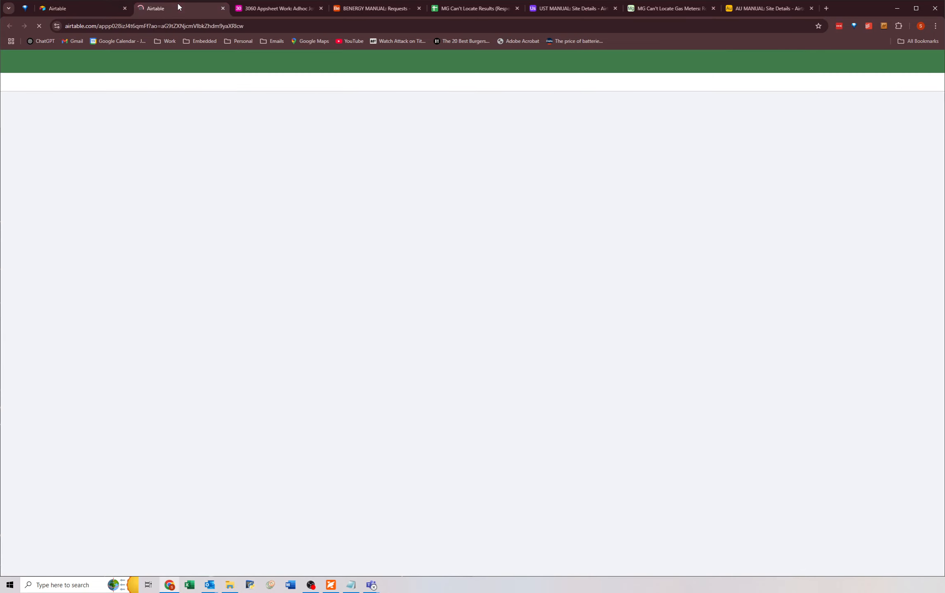
click(54, 79)
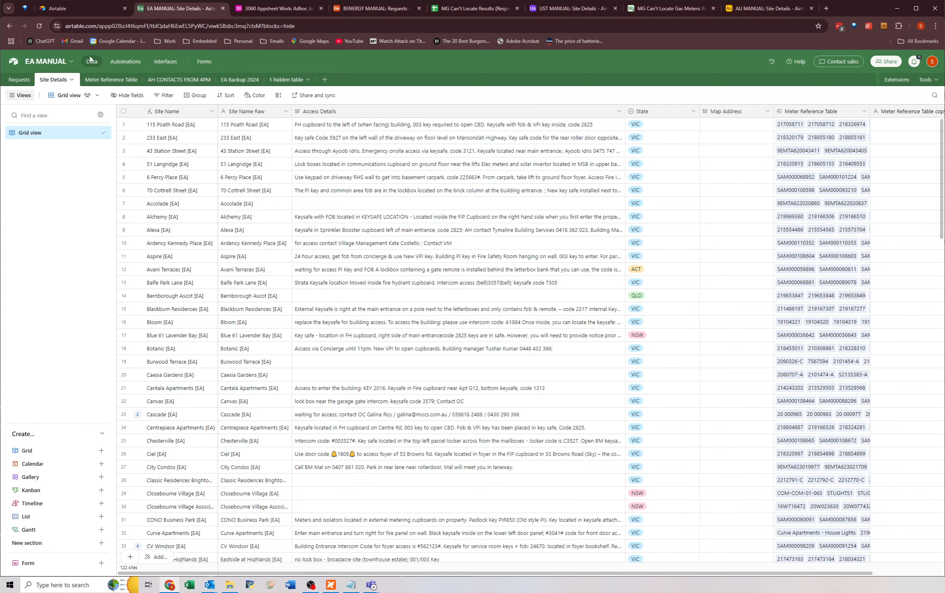
click(81, 9)
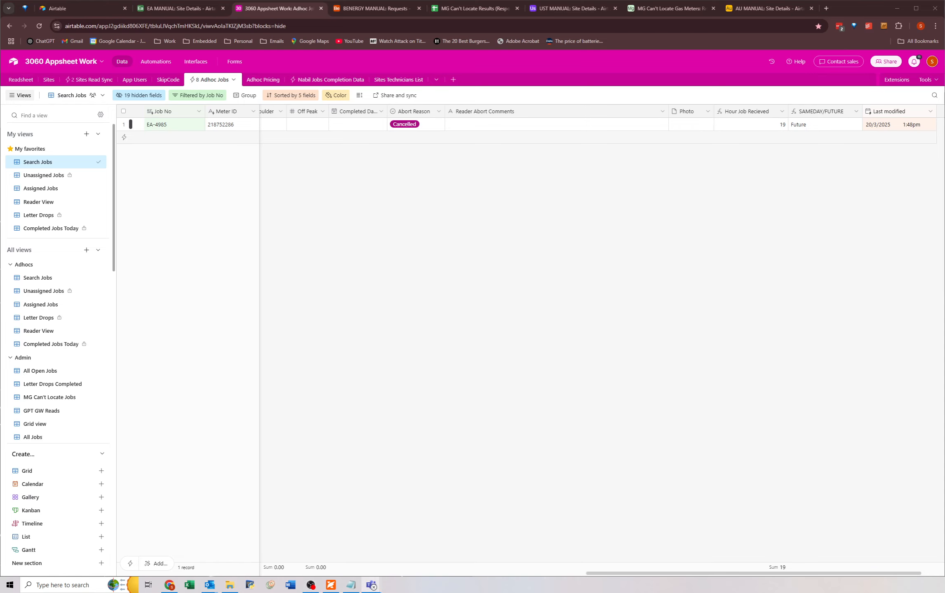
click(800, 11)
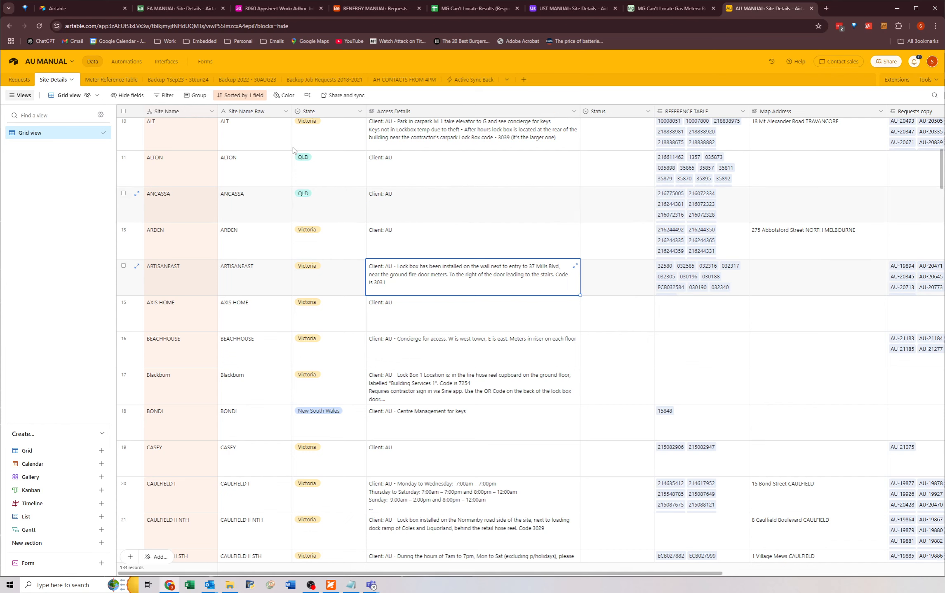
click(25, 78)
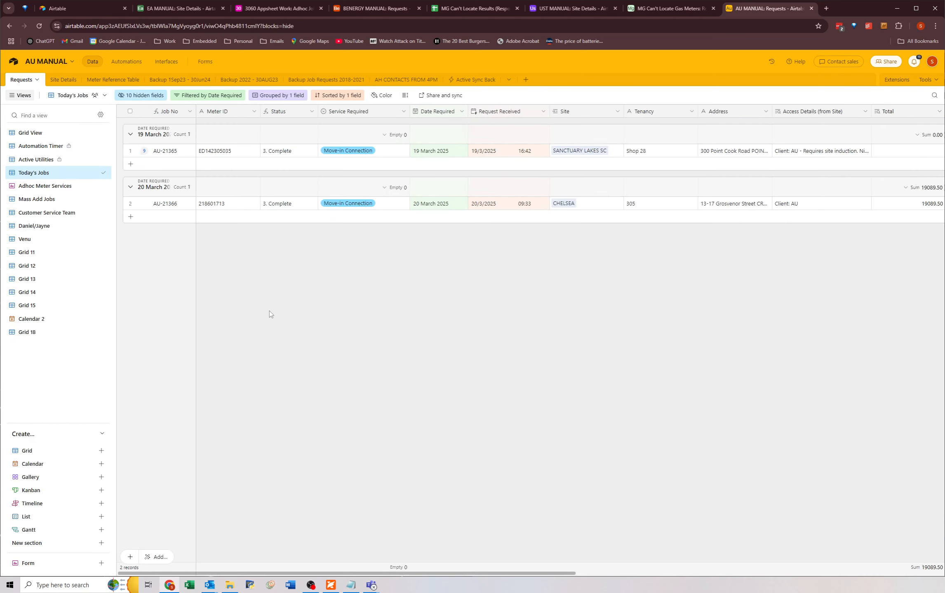
Check UST MANUAL's Requests, Meter Reference Table and BEACHHOUSE job address, then return to AU MANUAL
click(571, 8)
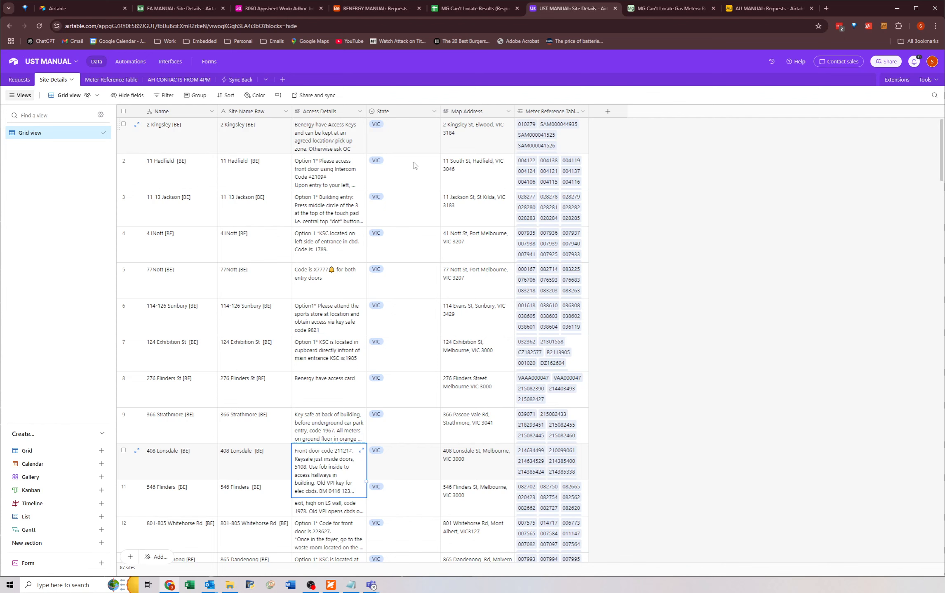
click(23, 80)
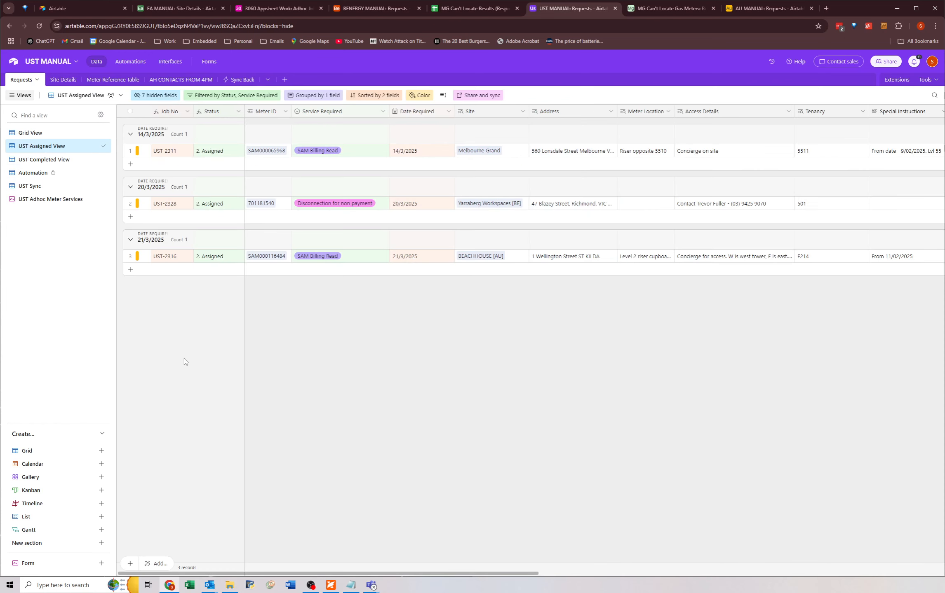
click(113, 80)
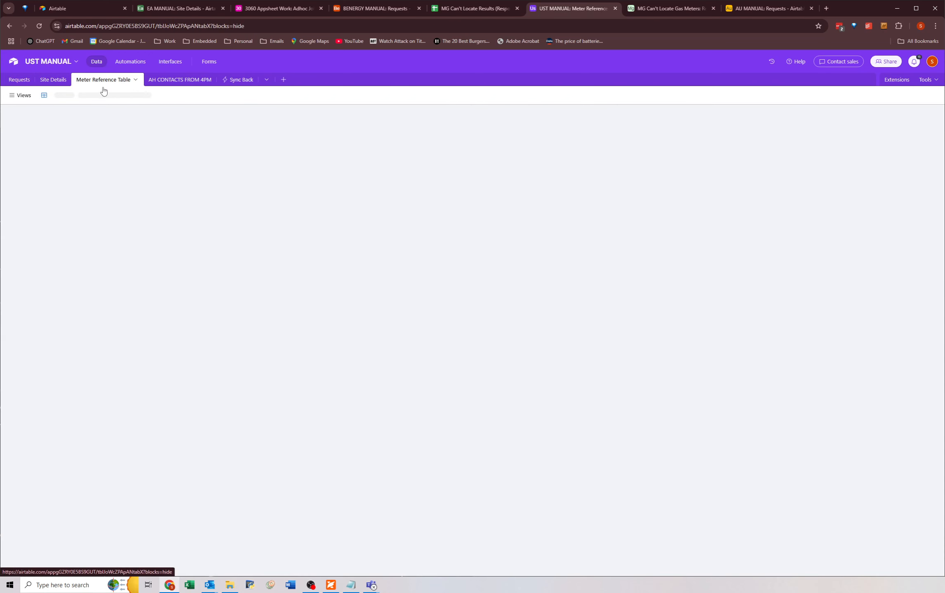
click(12, 80)
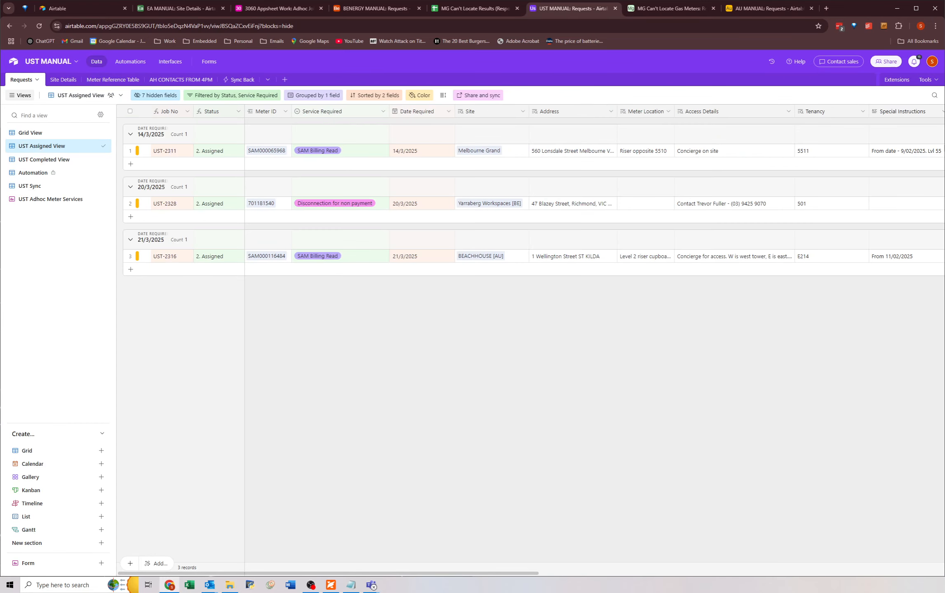
click(546, 261)
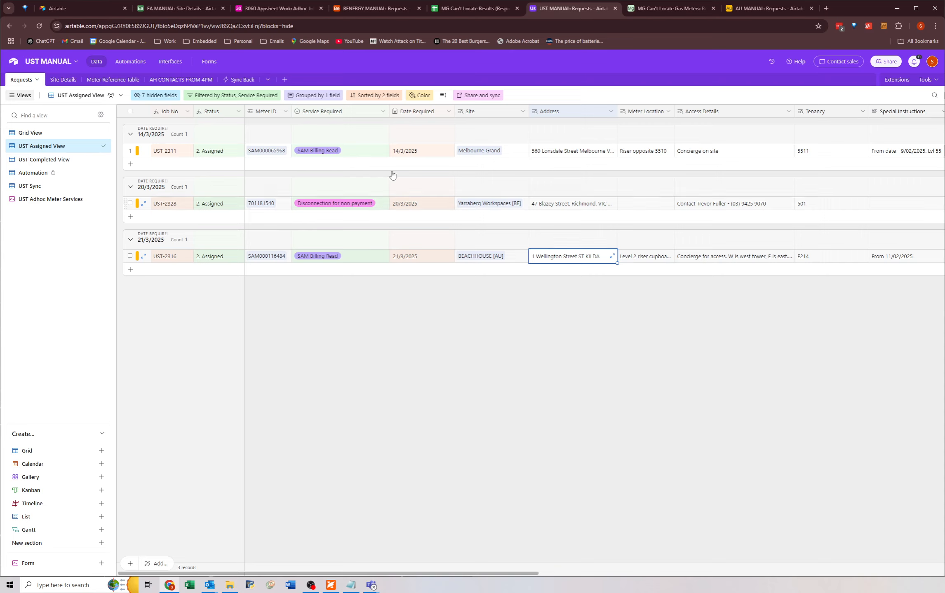
click(760, 10)
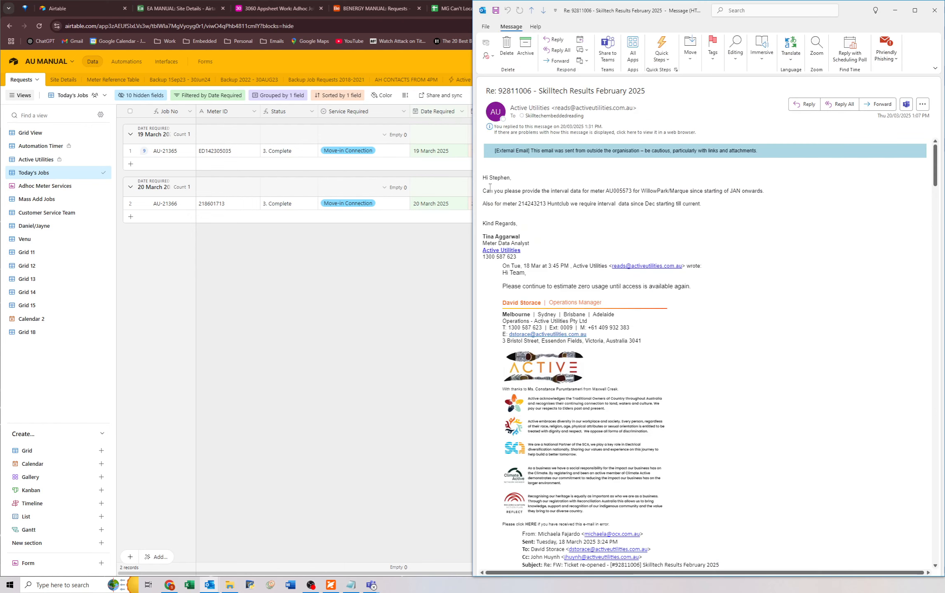
drag(480, 180, 743, 180)
click(734, 188)
click(483, 177)
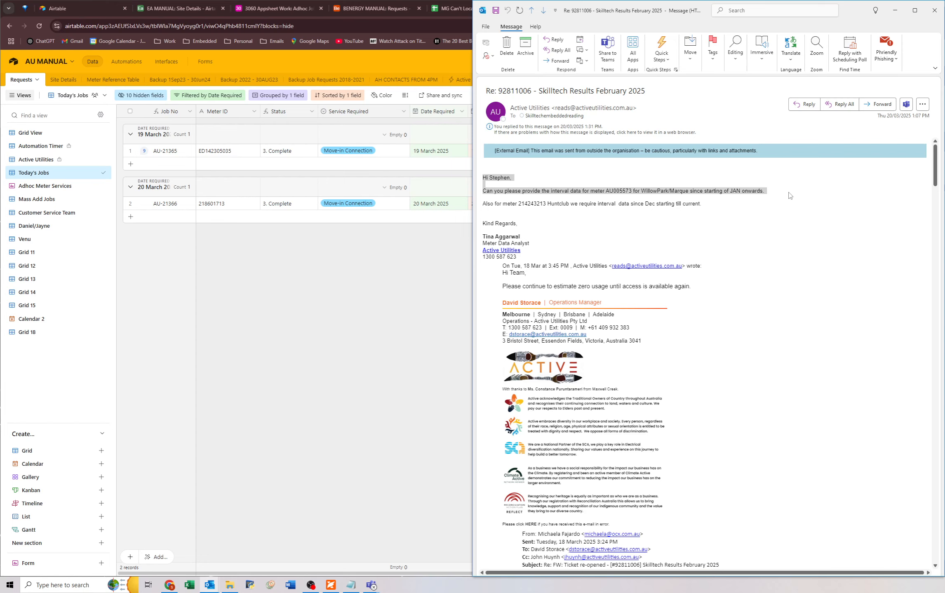
click(798, 221)
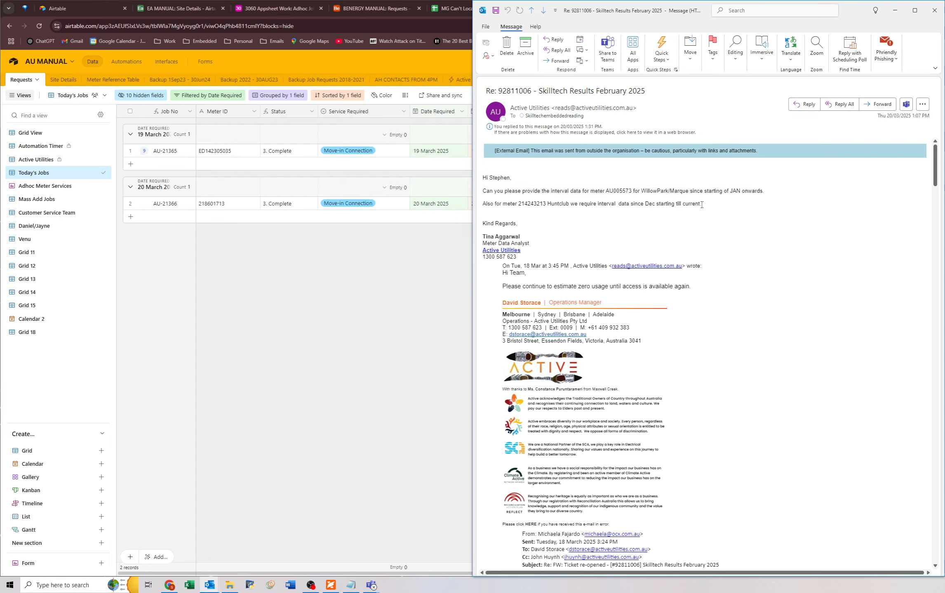
drag(702, 205, 483, 180)
click(483, 180)
click(280, 277)
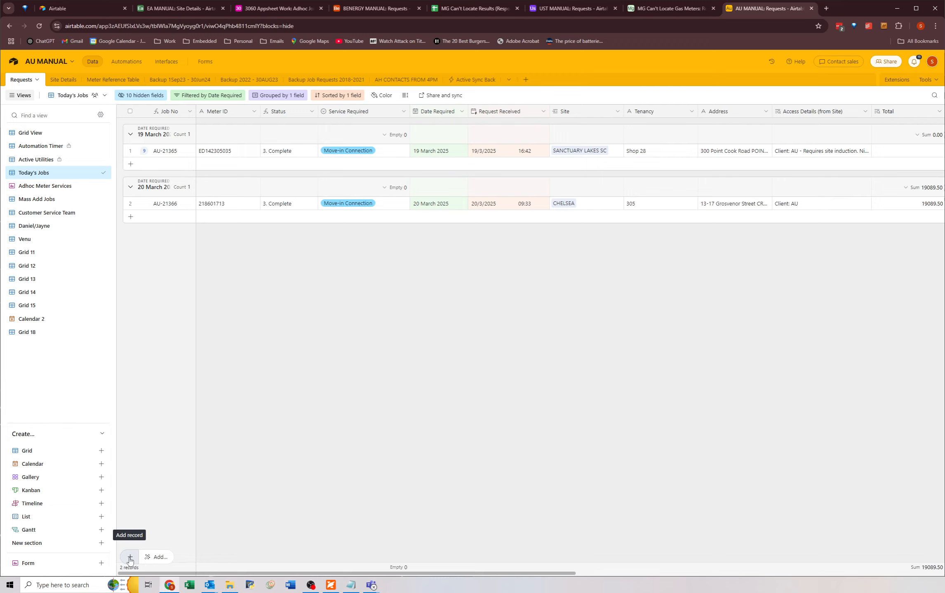
Check the Date Required filter, then add a new job due 21 March 2025
click(208, 95)
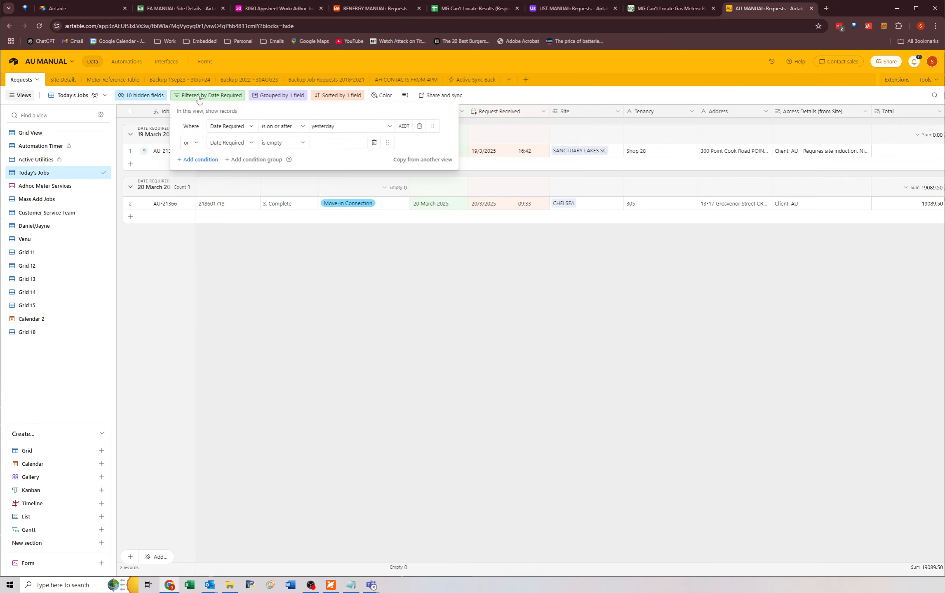
click(341, 239)
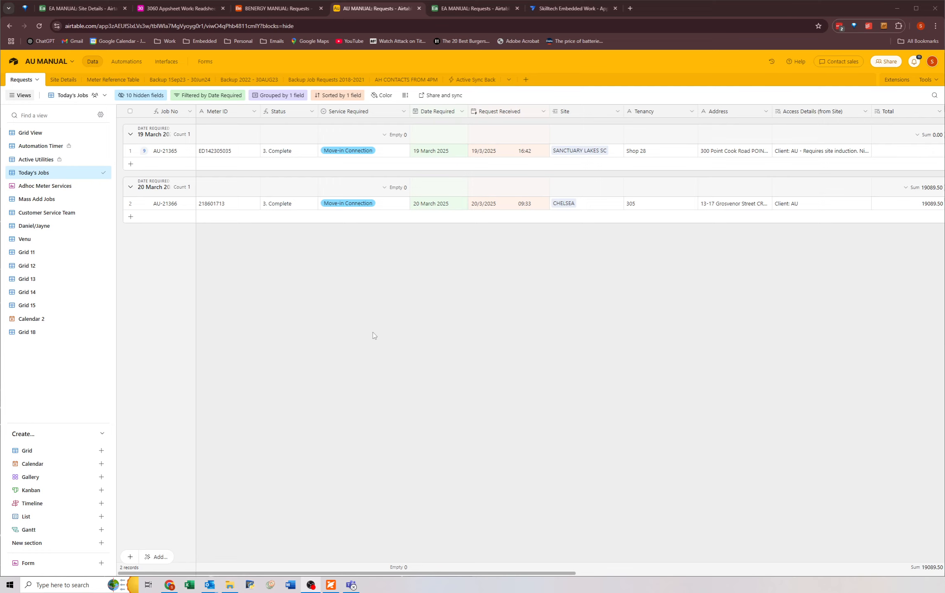
click(348, 323)
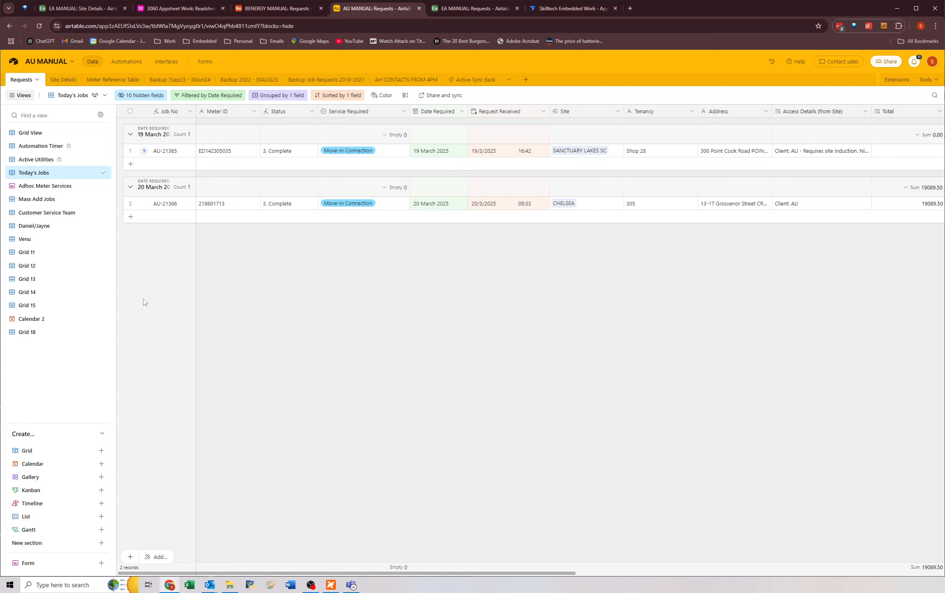
click(130, 218)
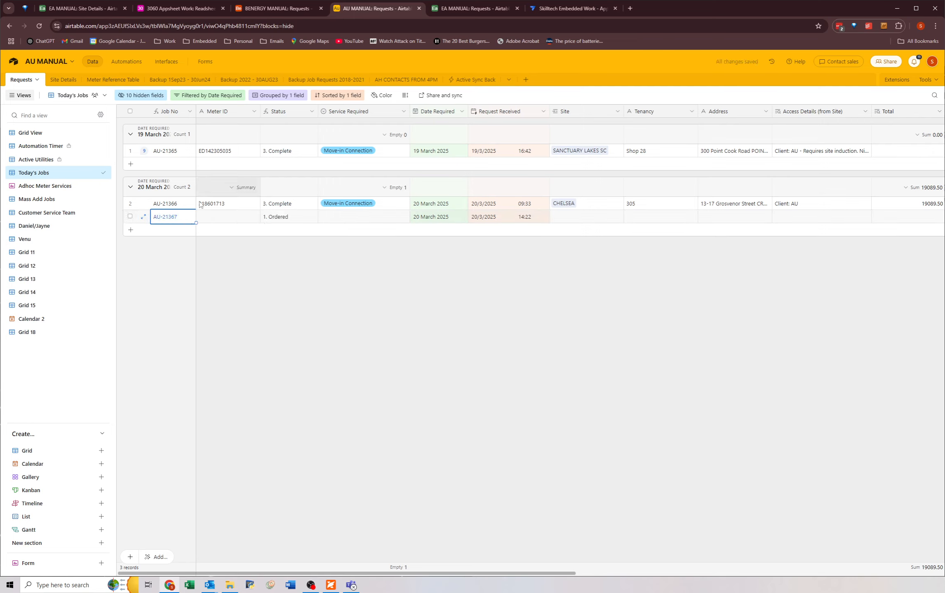
click(436, 219)
click(429, 219)
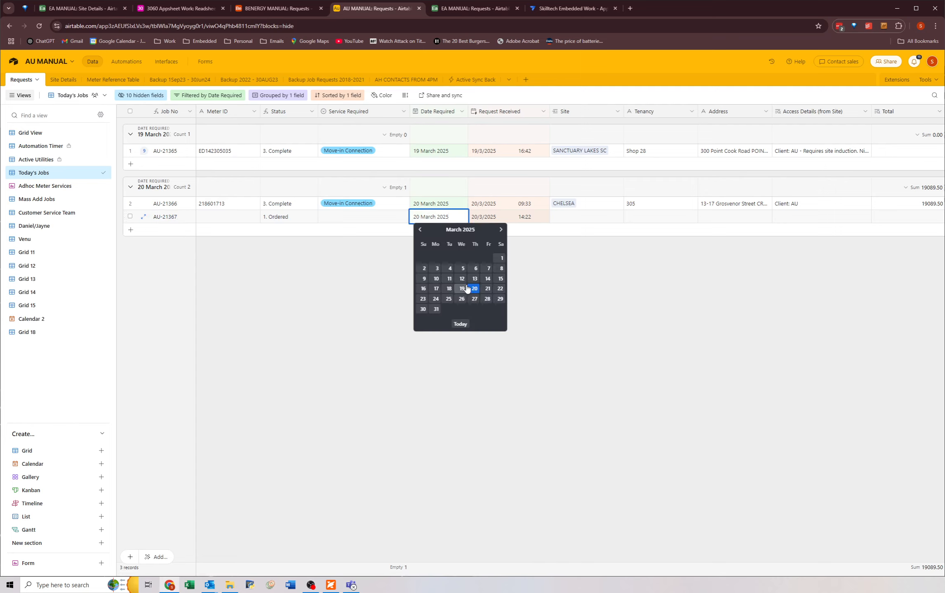
click(488, 291)
click(397, 297)
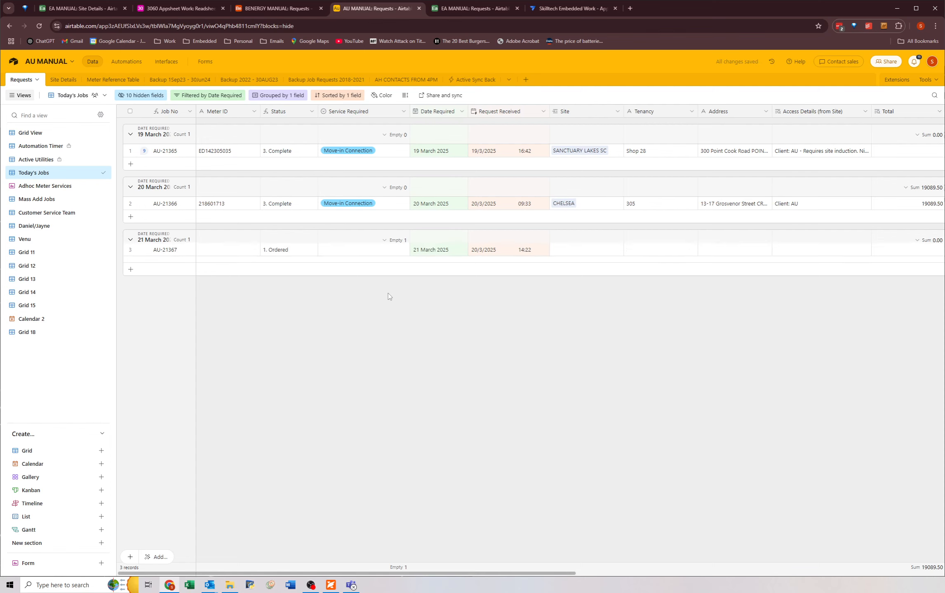
Set the new job's Service Required to Interval Data
click(288, 260)
click(341, 261)
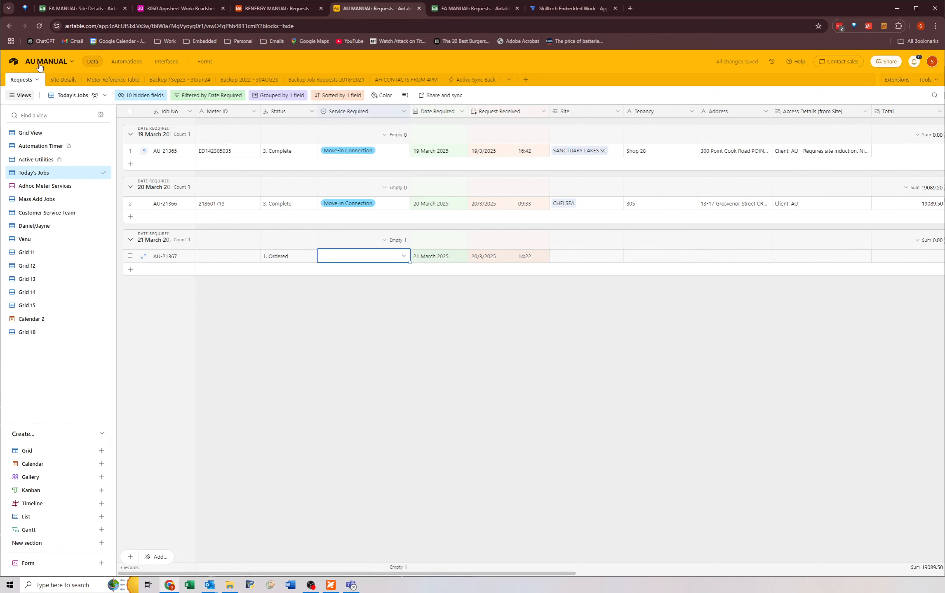
click(330, 259)
scroll(344, 313, down, 2)
scroll(346, 321, down, 2)
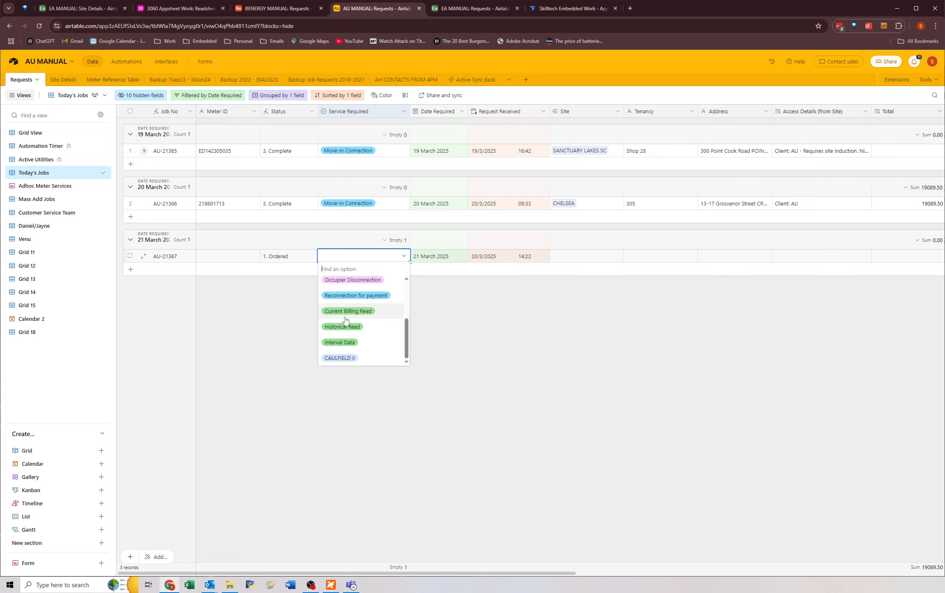
click(344, 345)
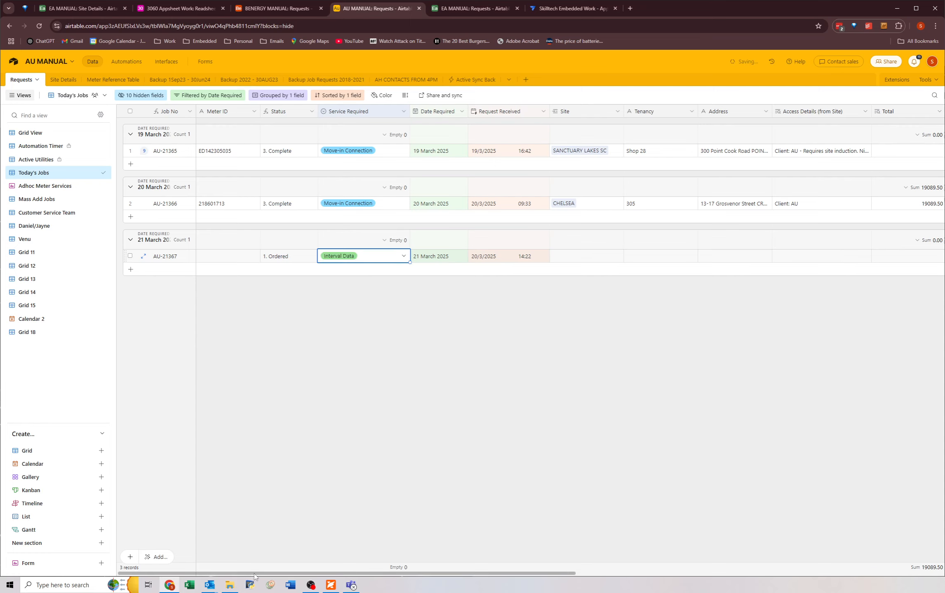
mouse_move(209, 585)
click(301, 559)
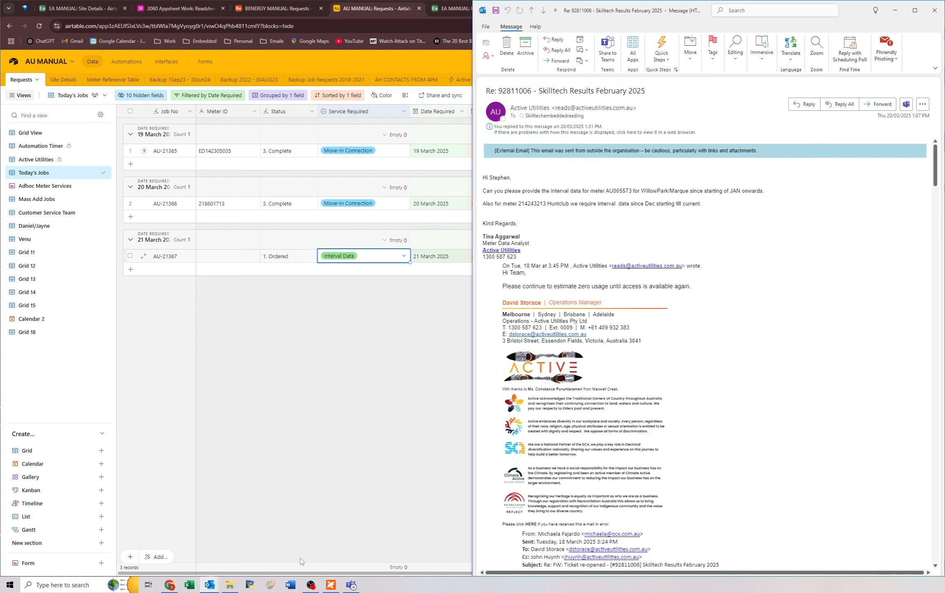
Paste meter ID AU005573 from the email and link the job to the WILLOWPARK site
double_click(620, 193)
key(ctrl+c)
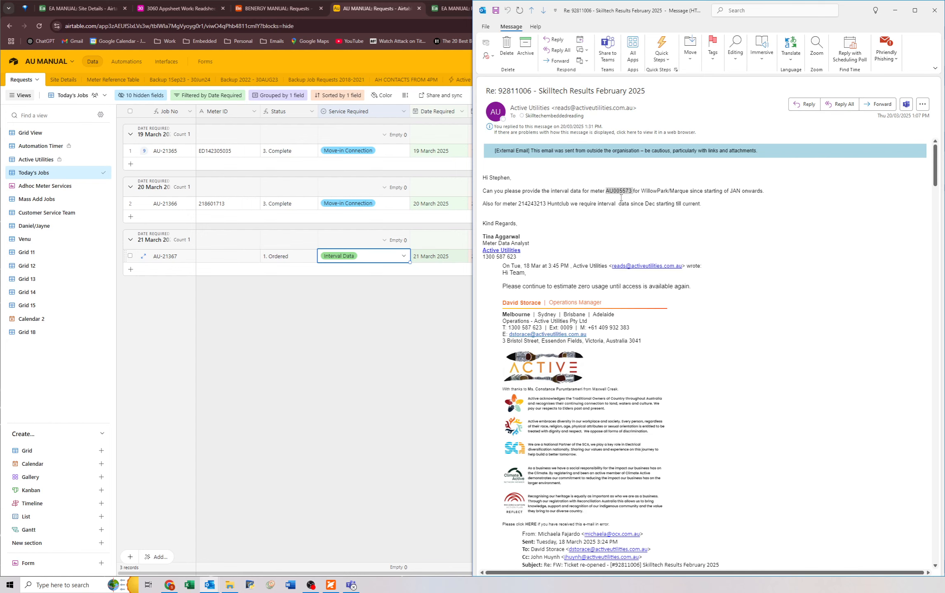
click(218, 255)
click(218, 256)
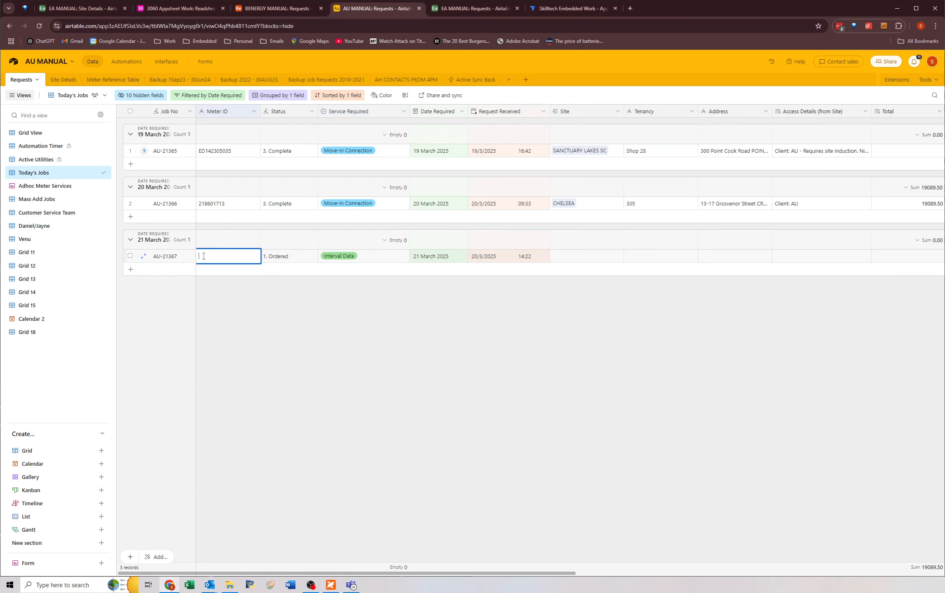
key(ctrl+v)
click(567, 257)
click(555, 256)
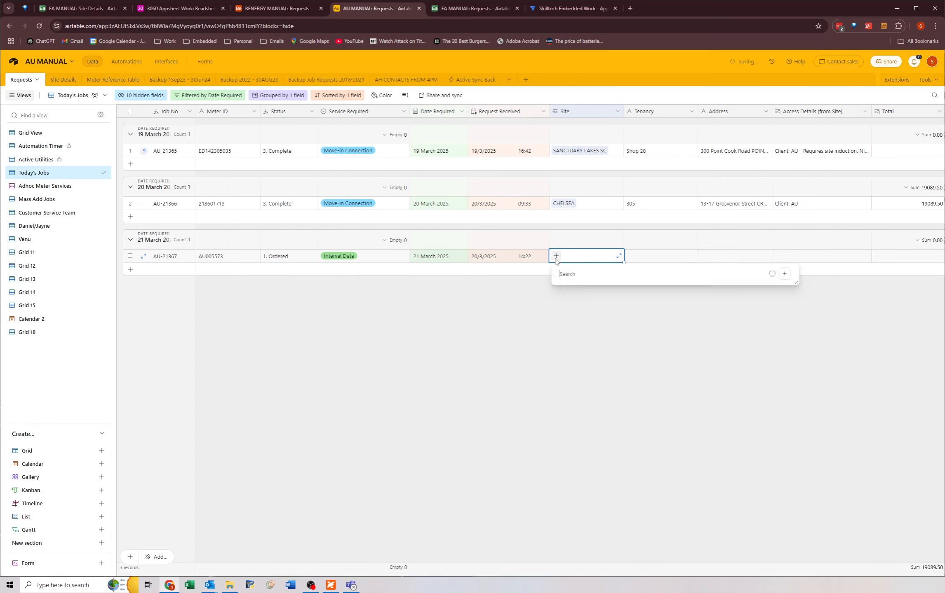
text(will)
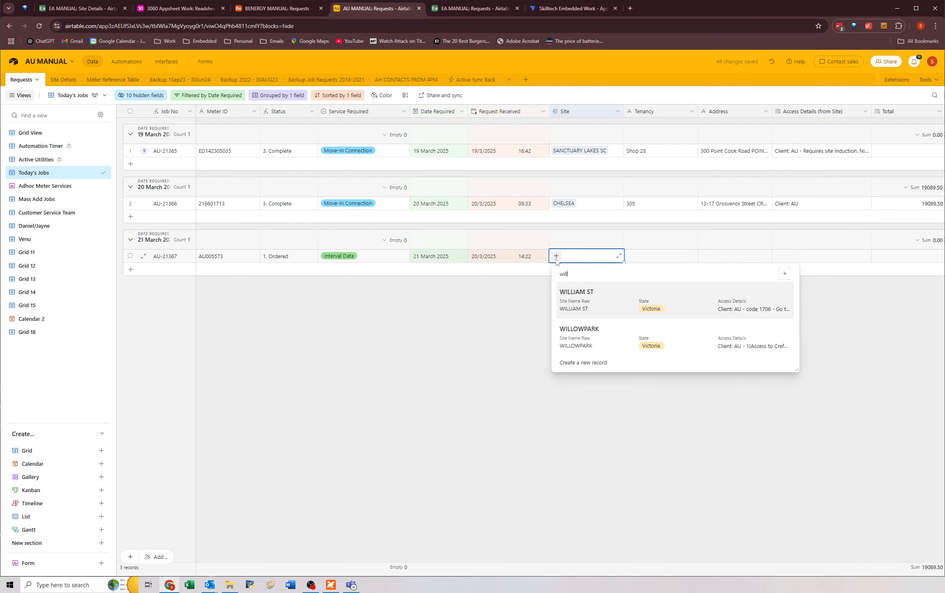
click(580, 329)
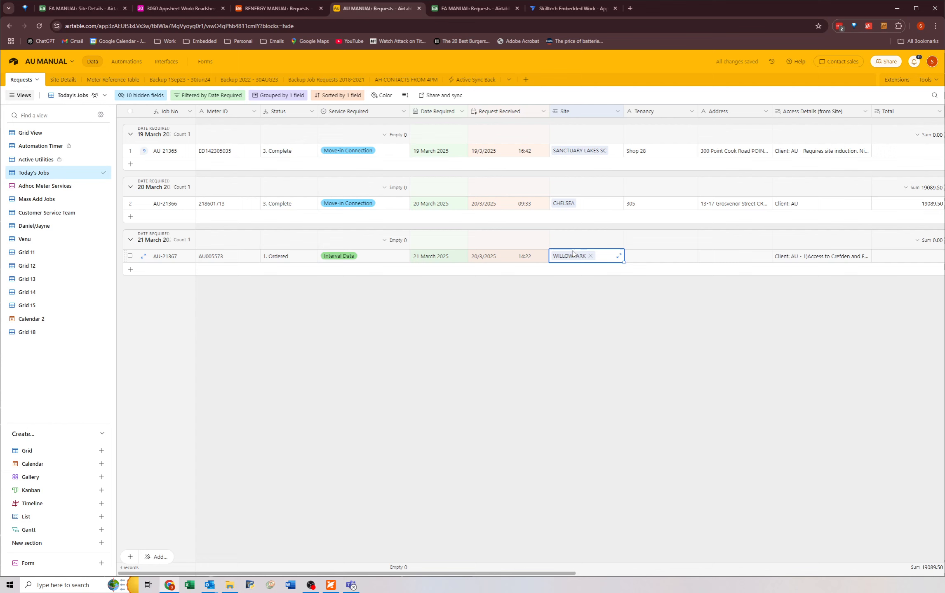
Note the site name WillowPark/Marque in the email and select the job's Tenancy cell
mouse_move(210, 587)
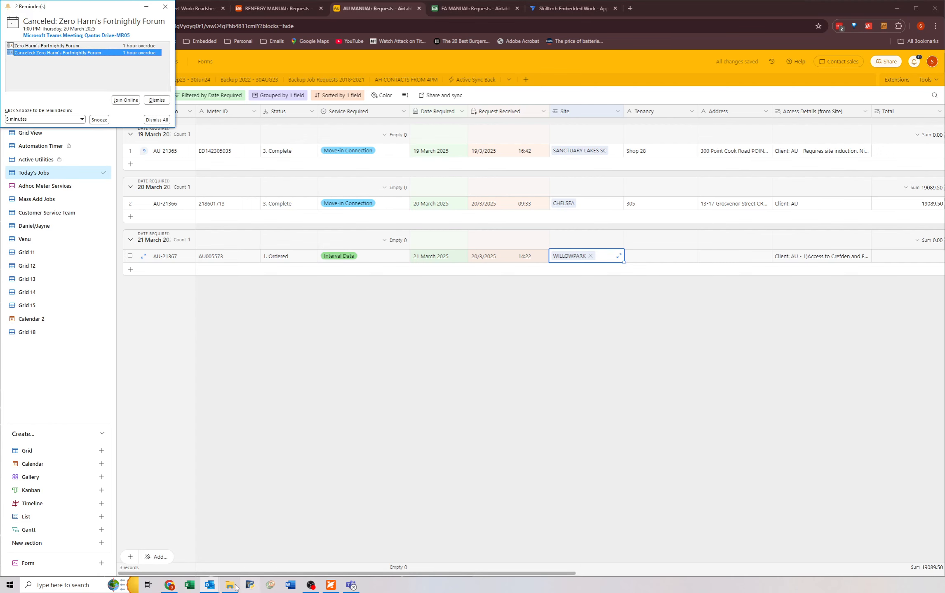
click(298, 554)
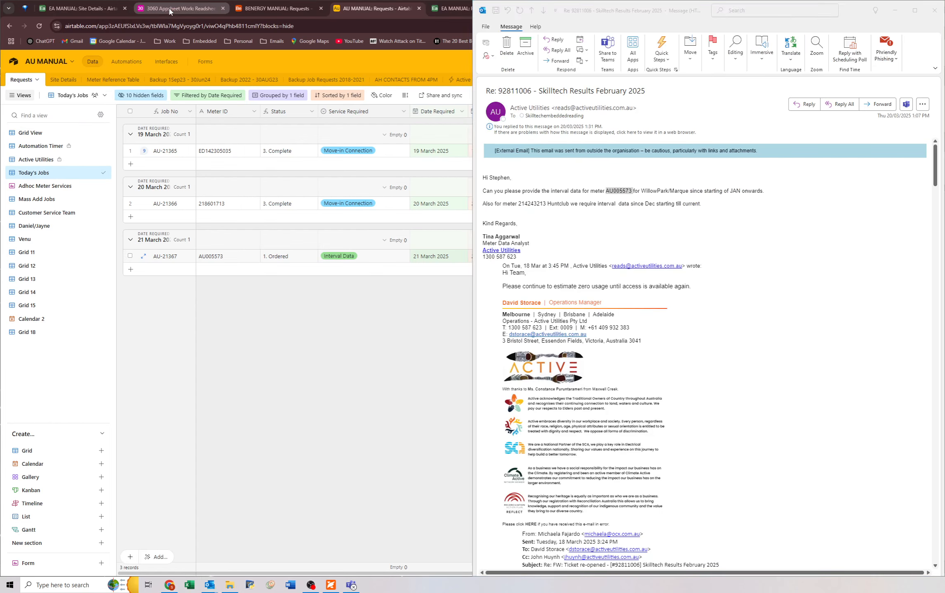
click(567, 193)
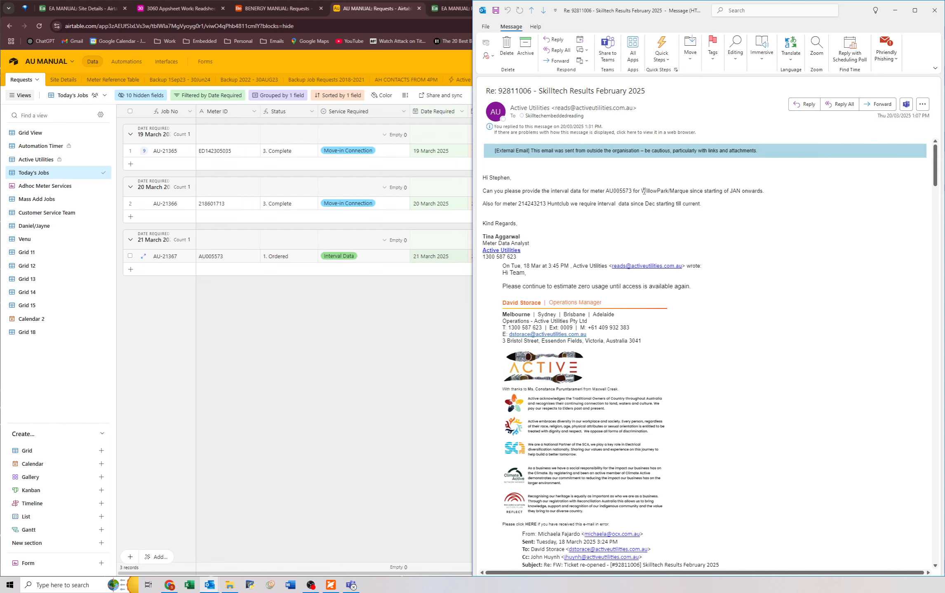
drag(641, 191, 691, 192)
click(424, 344)
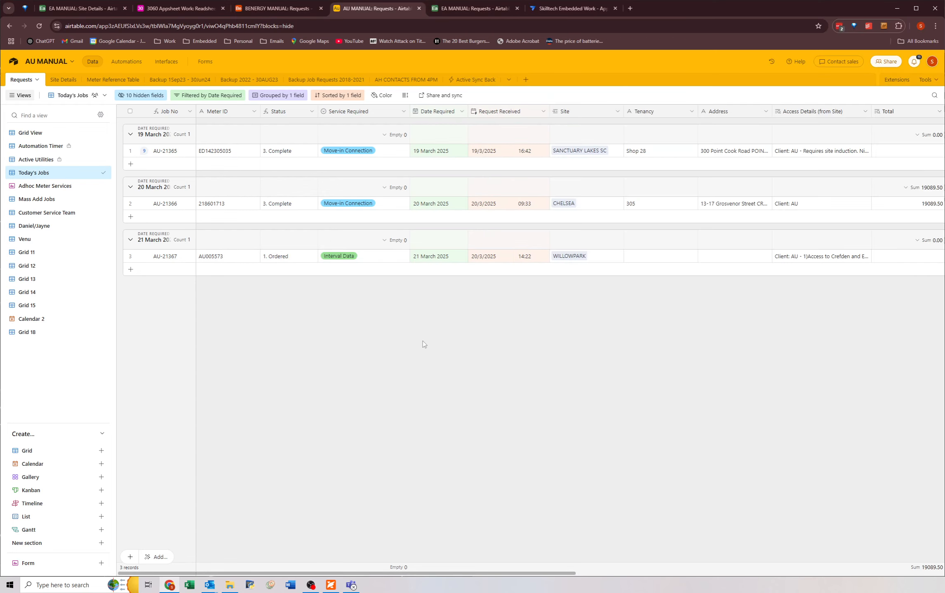
click(641, 261)
key(alt+Tab)
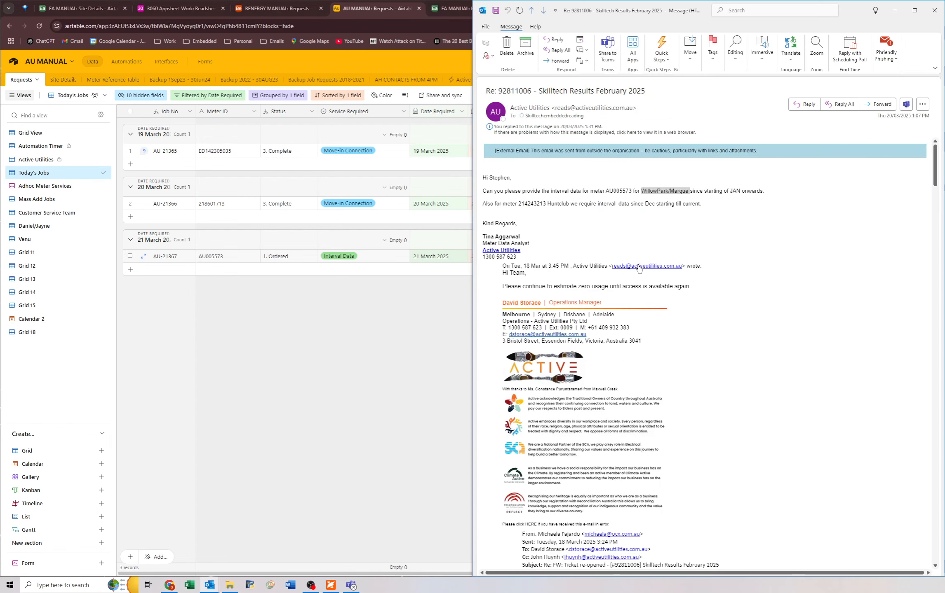
key(alt+Tab)
key(alt+Tab)
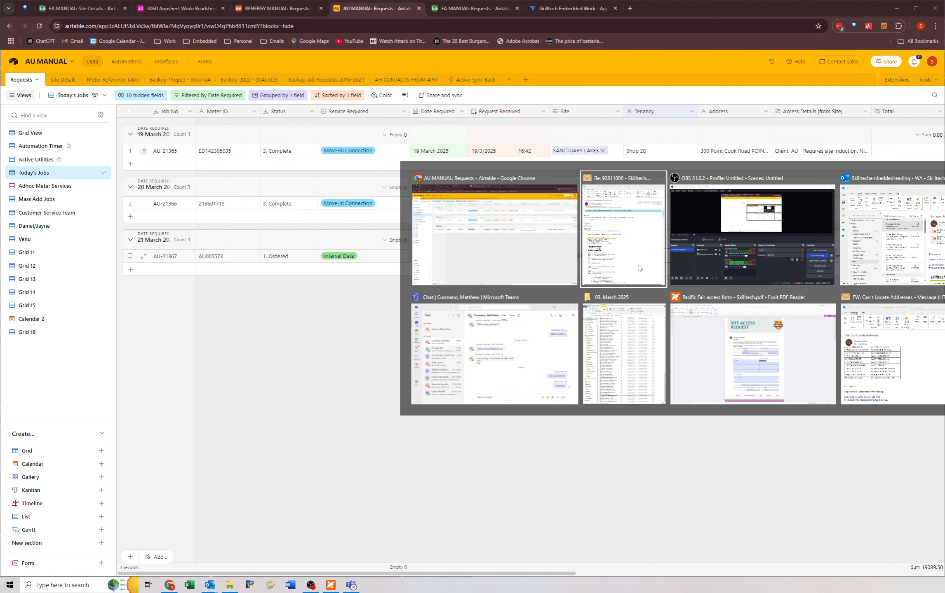
key(alt+shift+Tab)
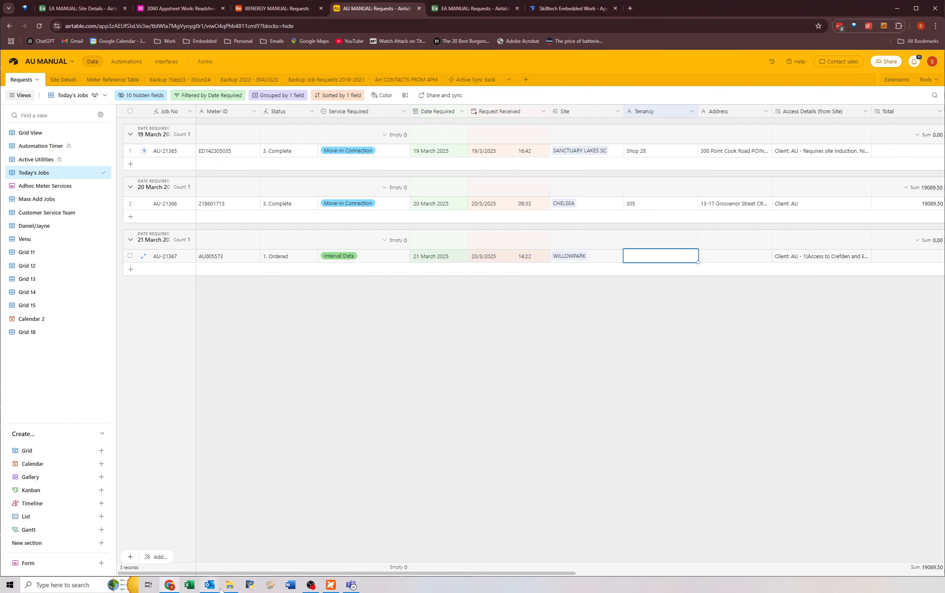
Navigate from the March 2025 results folder to the blank read sheets Current folder
click(229, 585)
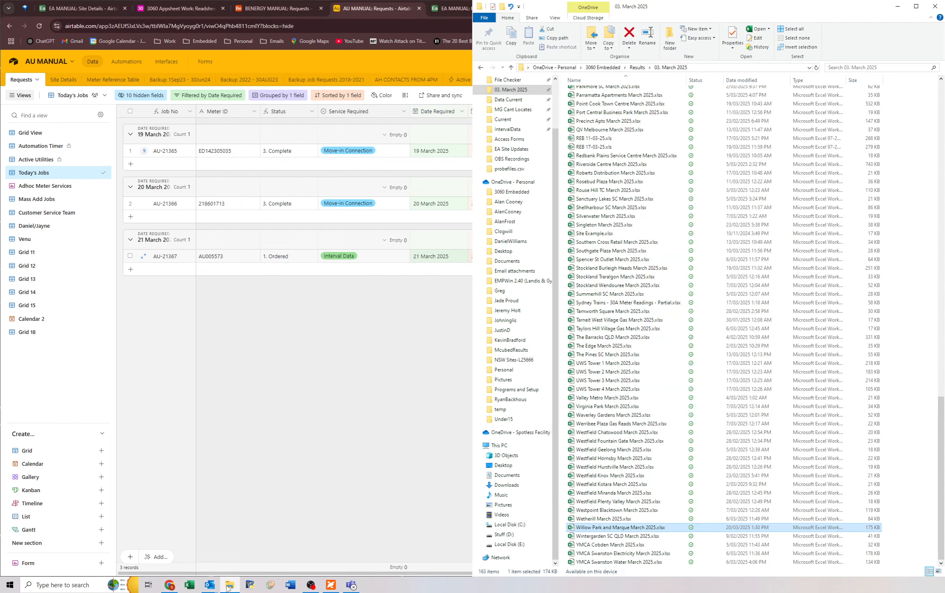
click(513, 119)
click(602, 67)
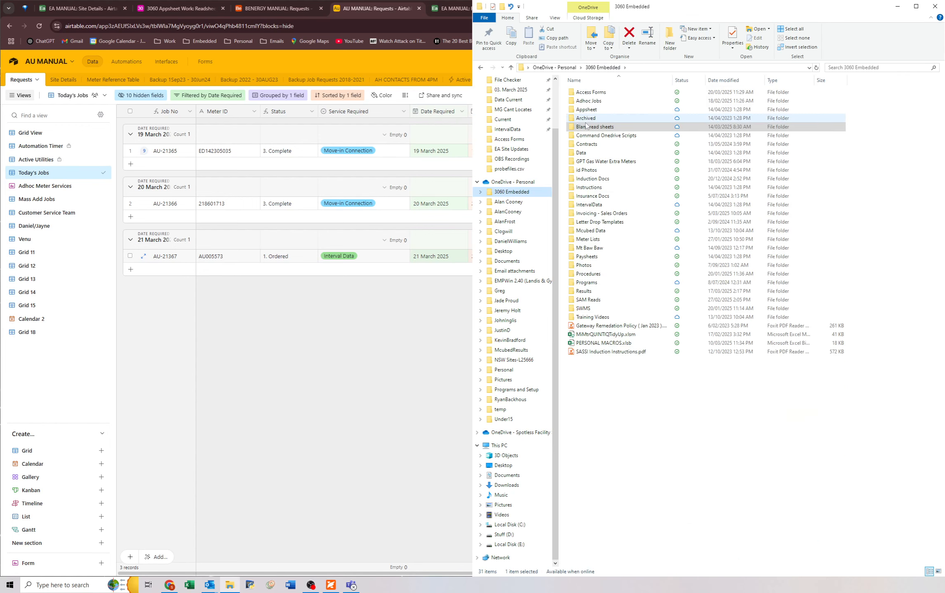
double_click(585, 126)
double_click(587, 110)
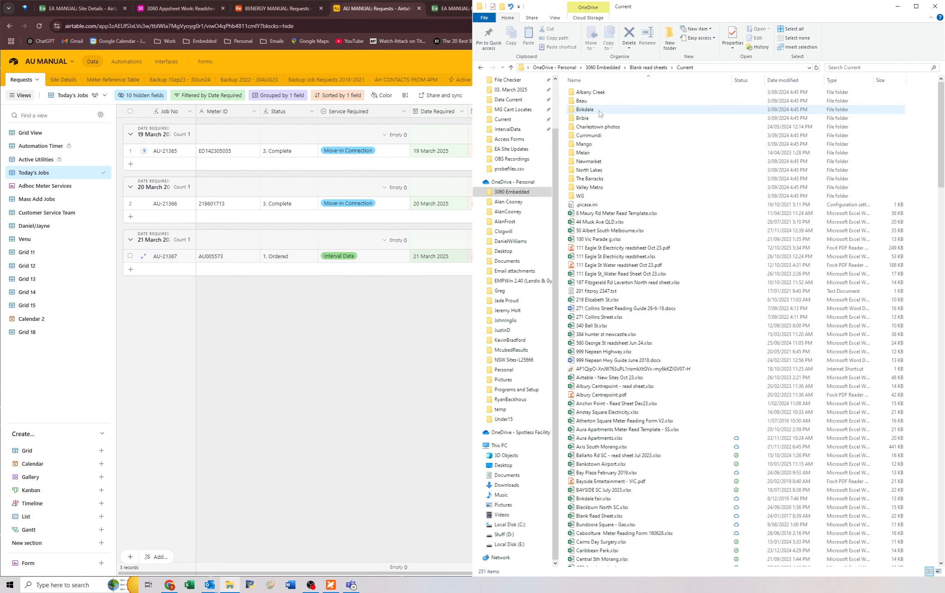
Open Willow Park and Marque.xlsx and search it for meter AU005573
click(618, 248)
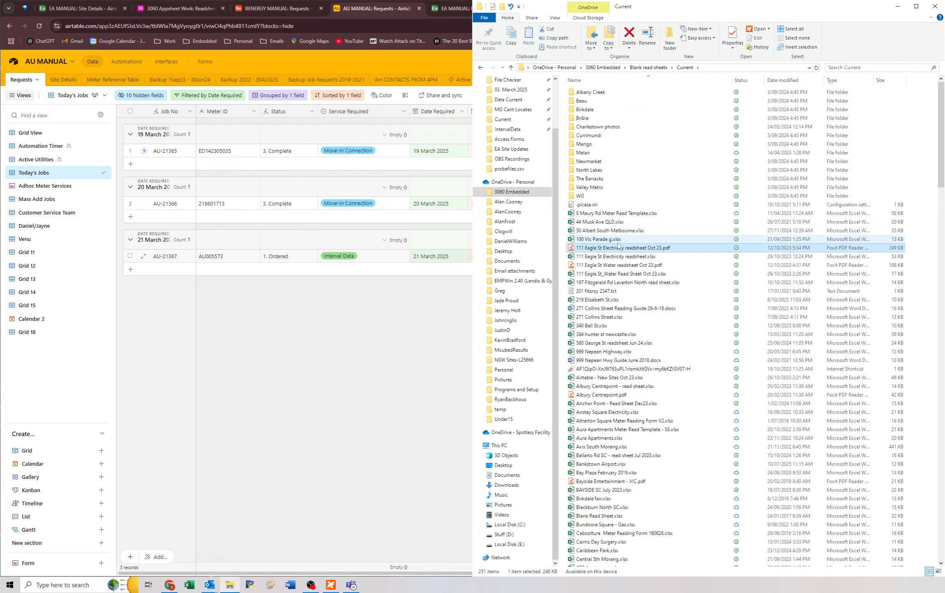
text(wi)
key(Return)
key(ctrl+f)
key(ctrl+v)
Find meter AU005573 on the Wests Rd sheet after it isn't found elsewhere
key(Return)
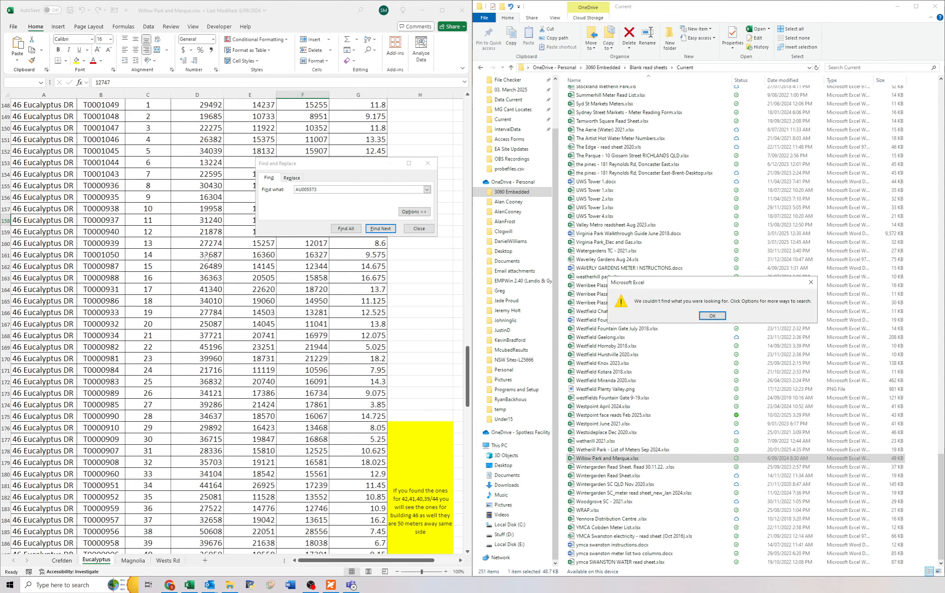
key(Return)
click(227, 308)
key(ctrl+f)
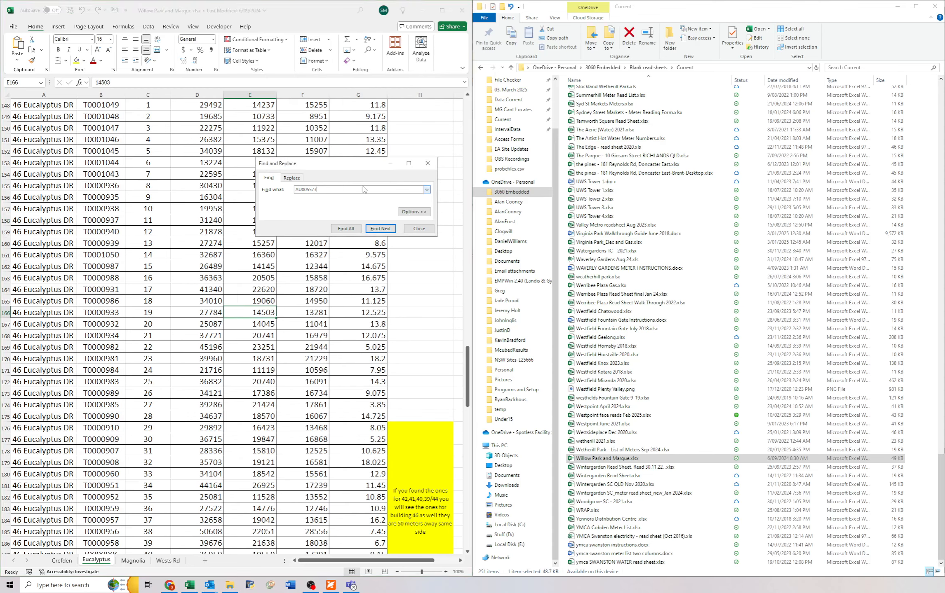
key(Return)
key(Return)
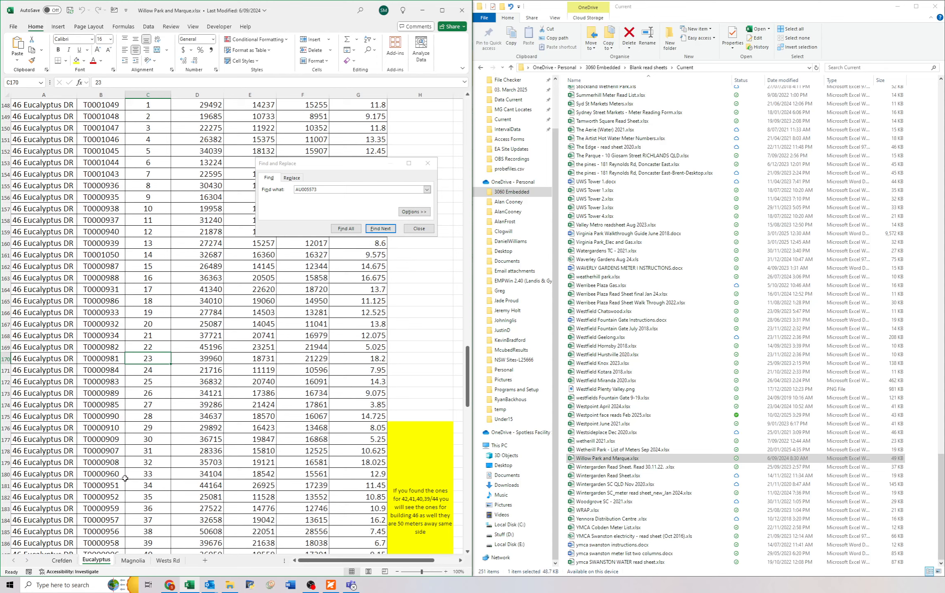
click(133, 561)
click(168, 560)
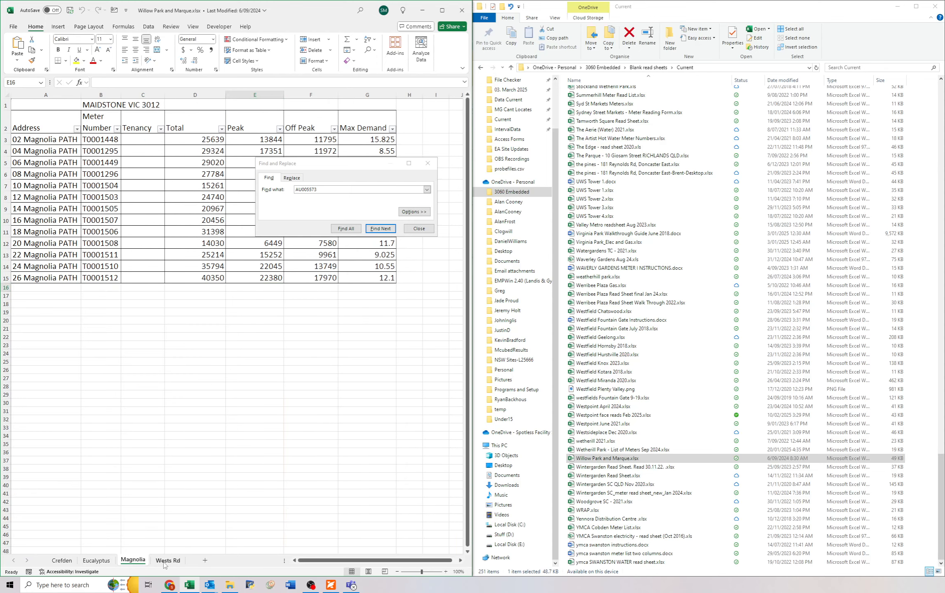
key(Return)
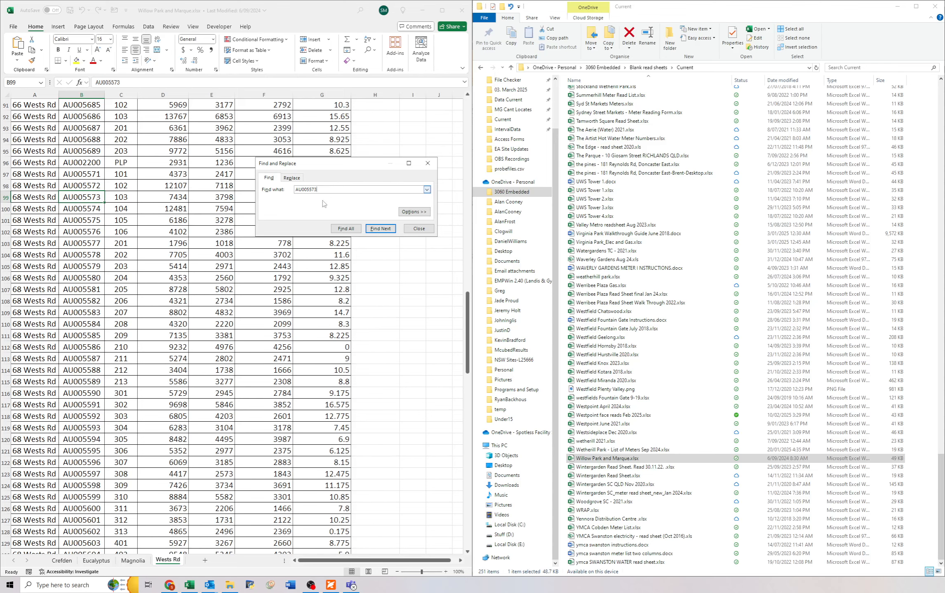
drag(43, 200, 278, 197)
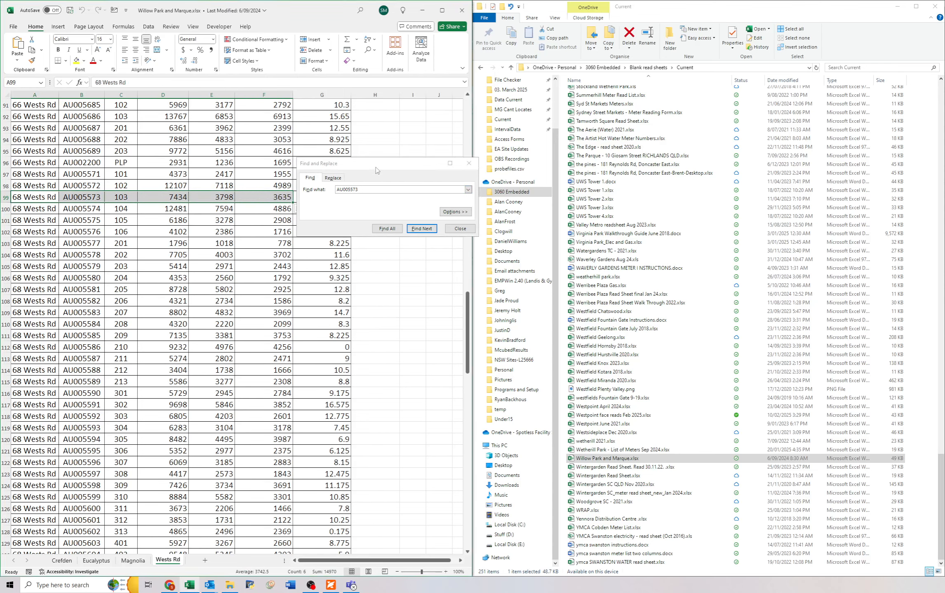
drag(378, 164, 417, 339)
drag(43, 200, 329, 198)
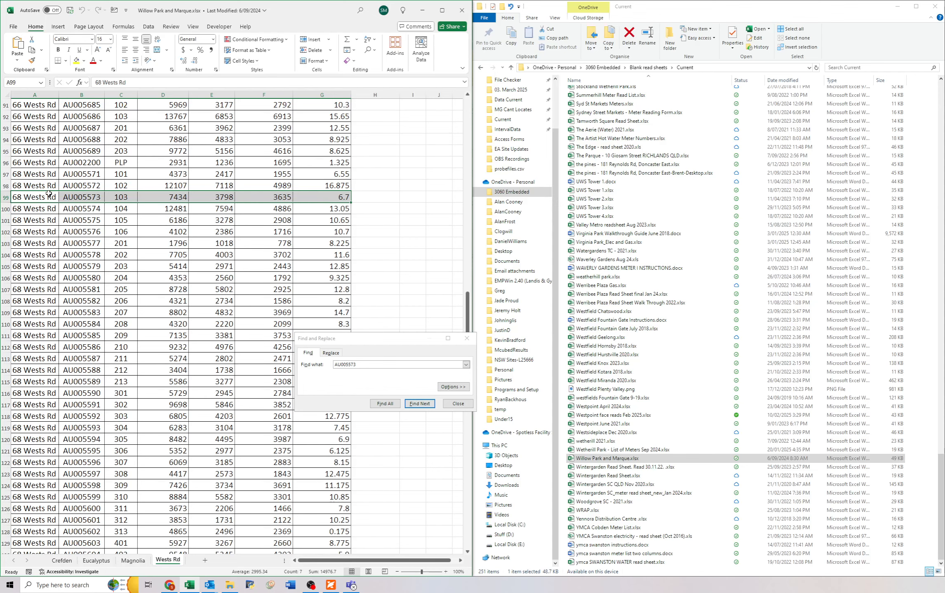
click(897, 6)
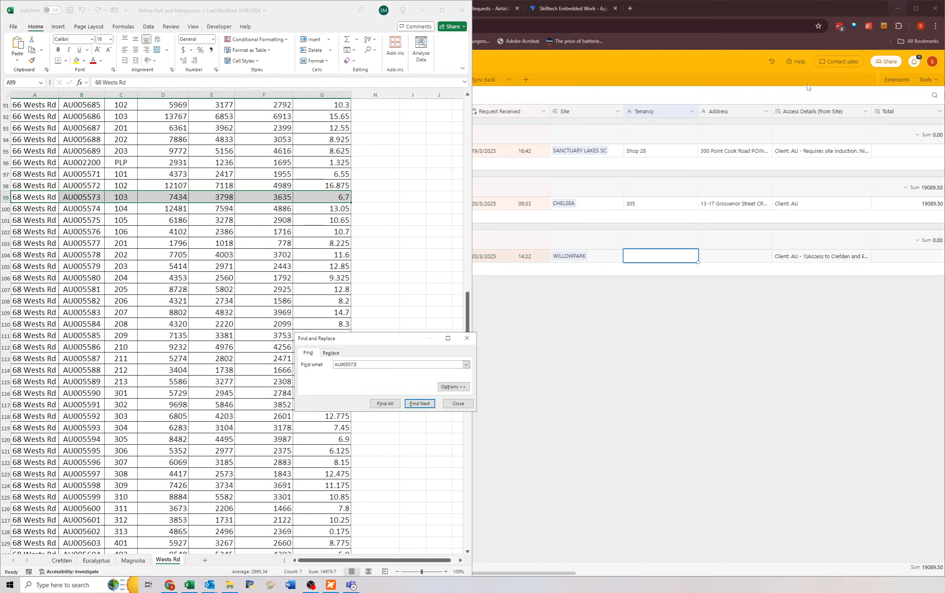
click(639, 256)
text(10)
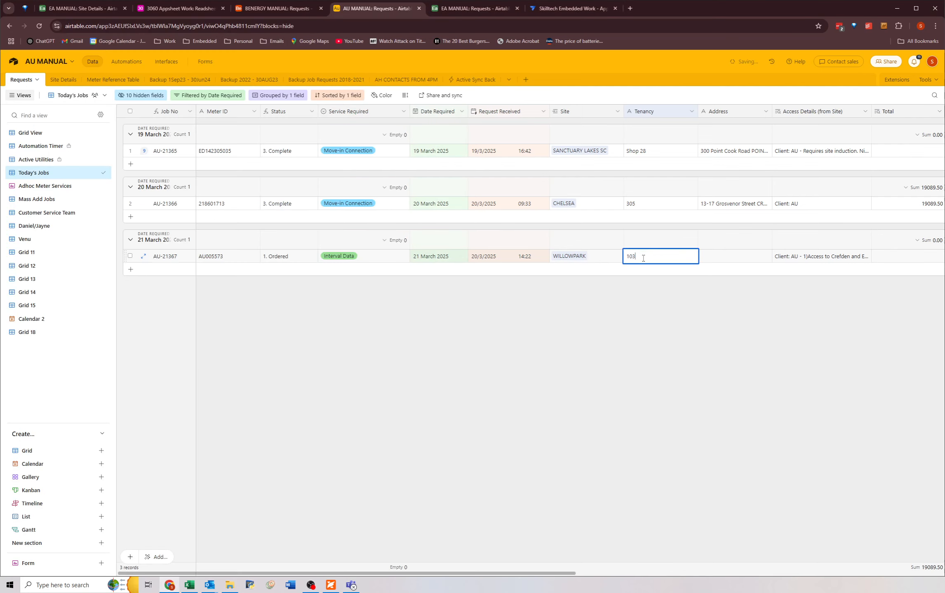
text(3)
click(711, 261)
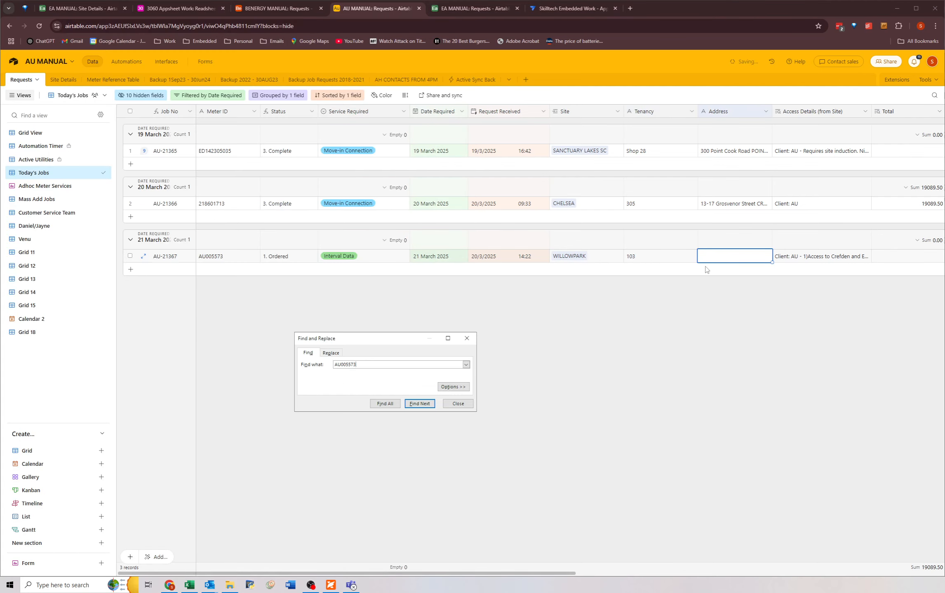
key(alt+Tab)
key(alt+Tab)
key(Tab)
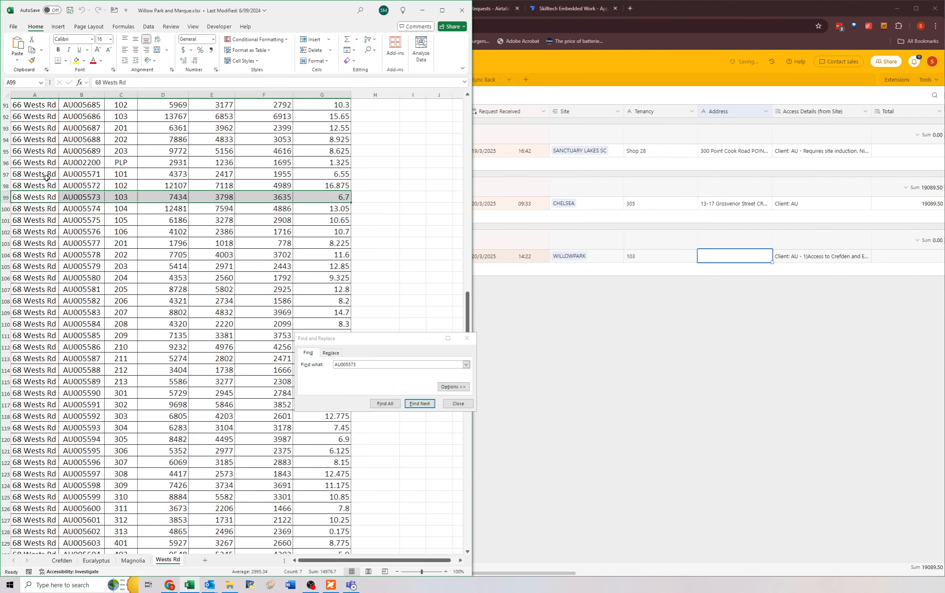
click(42, 197)
key(ctrl+c)
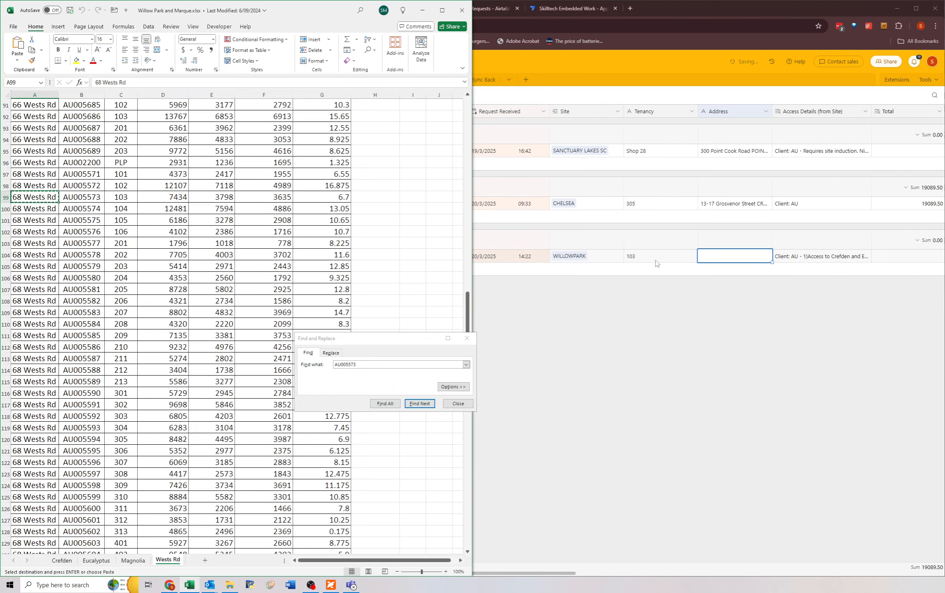
click(718, 259)
key(ctrl+v)
Append MARIBYRNONG to the AU-21367 address in the expanded record
key(space)
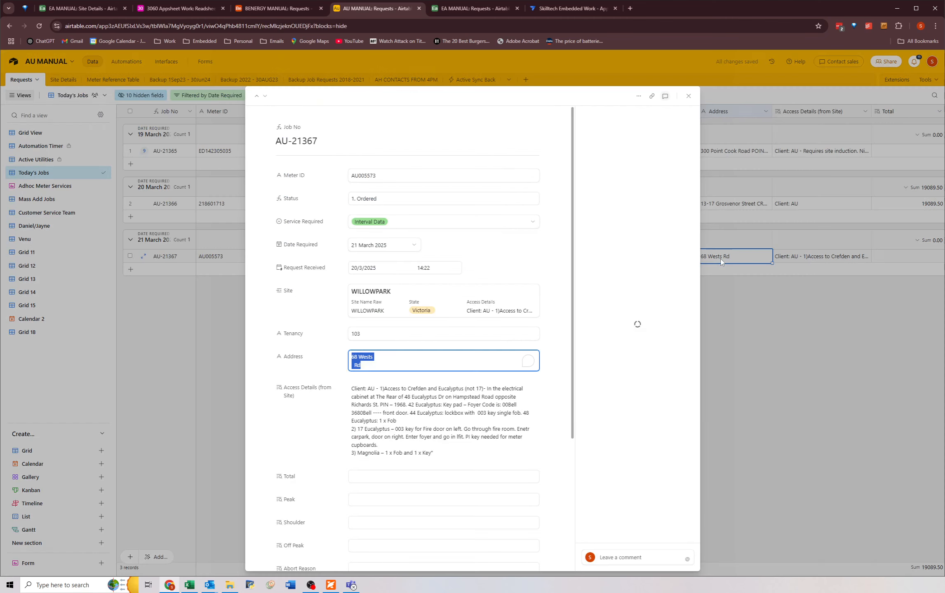
click(420, 358)
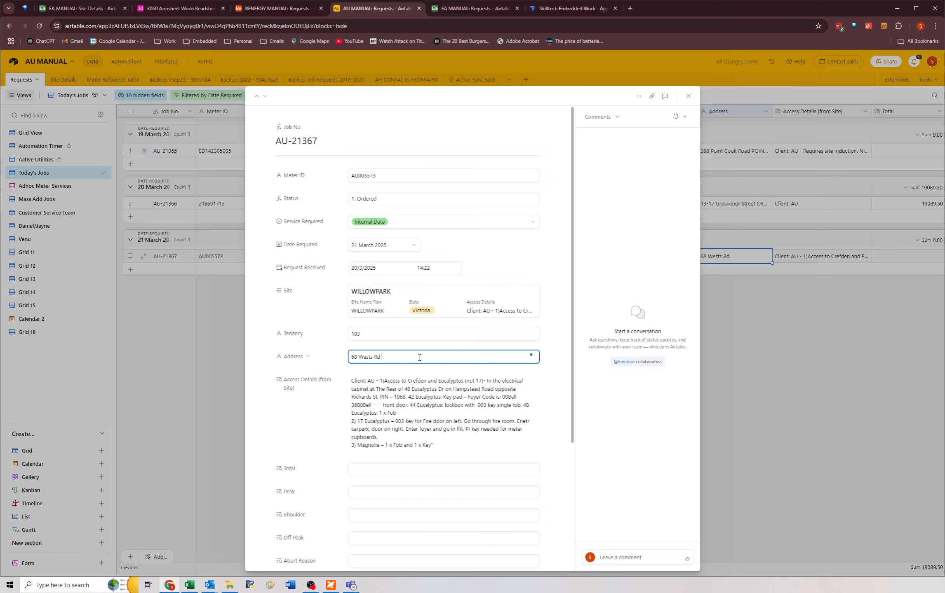
text(MARIBYRNONG)
click(336, 414)
click(228, 378)
click(803, 259)
key(Right)
key(Right)
key(Right)
scroll(803, 259, right, 10)
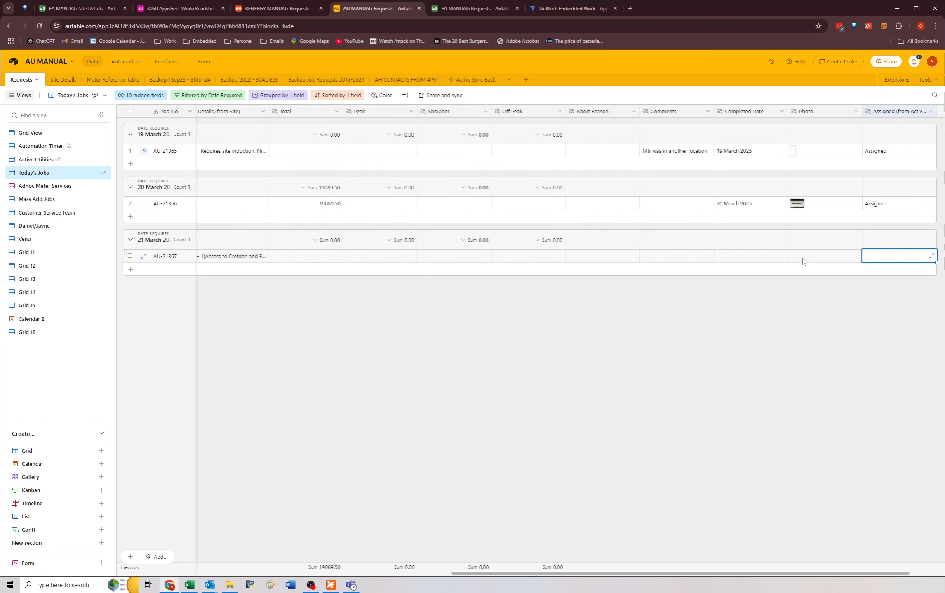
key(Left)
key(Left)
key(Left)
key(Left)
key(Left)
key(Left)
key(Left)
key(Left)
key(Left)
key(Left)
key(Left)
key(Left)
key(Right)
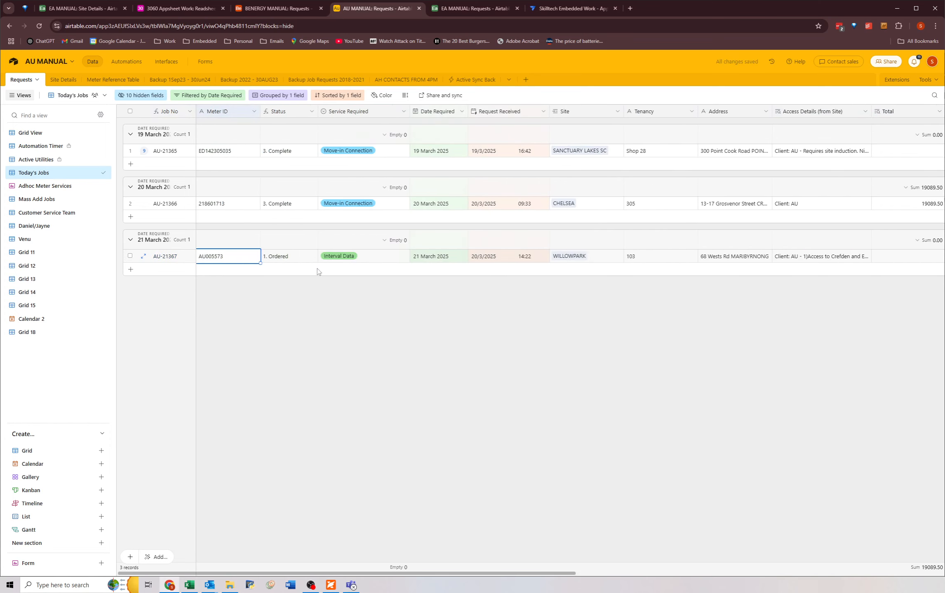
key(Right)
key(Left)
click(341, 262)
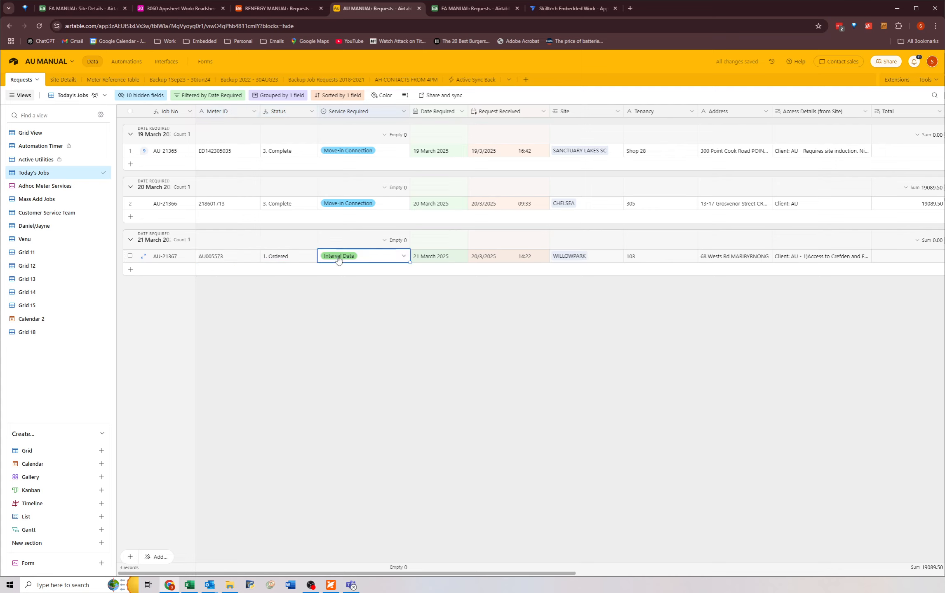
click(439, 261)
click(582, 261)
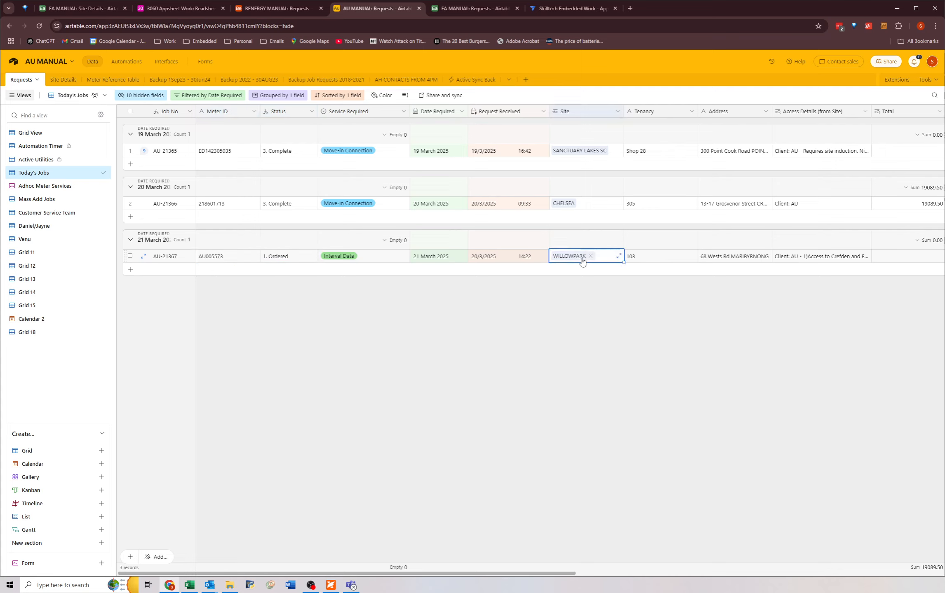
click(661, 260)
click(744, 260)
click(813, 261)
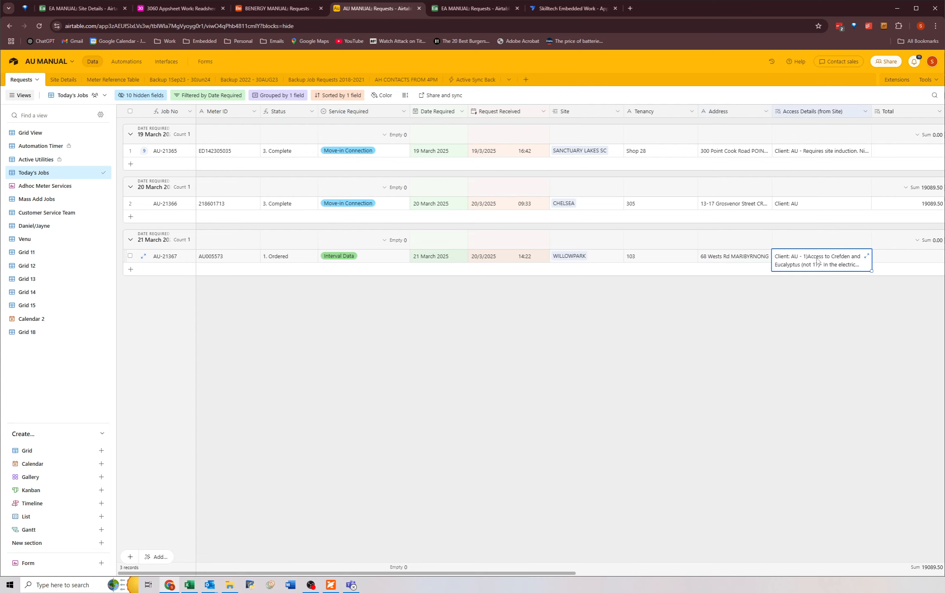
click(867, 258)
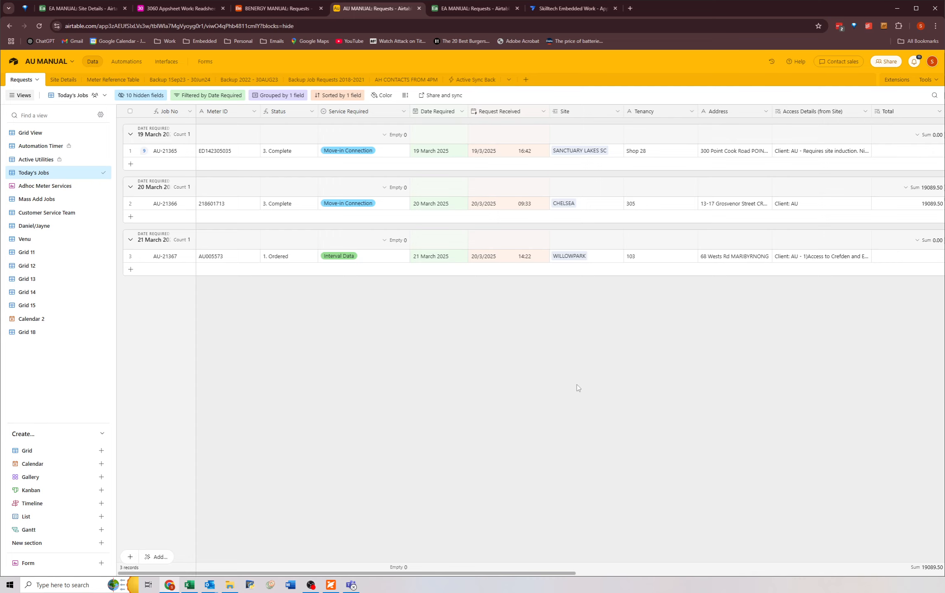
click(736, 255)
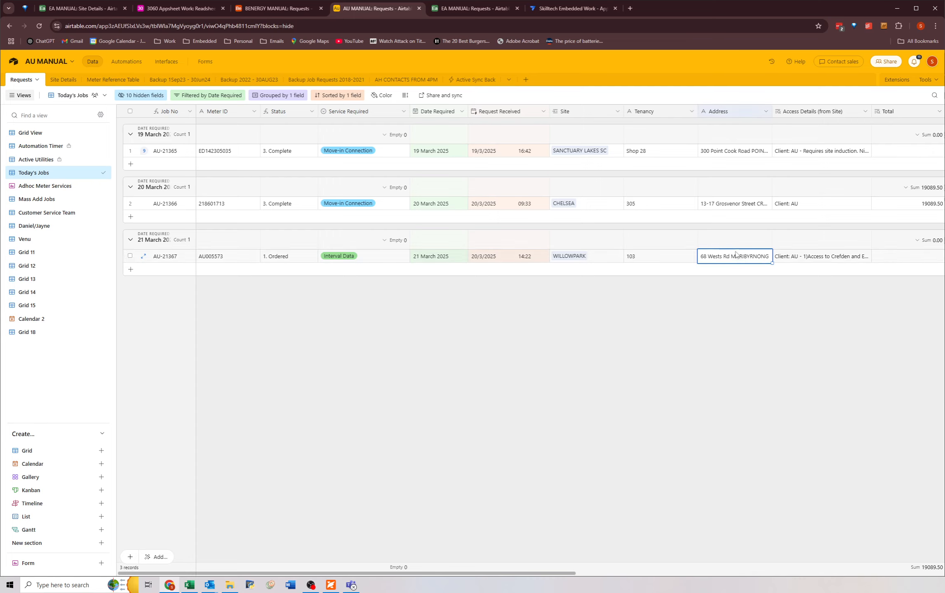
click(551, 349)
click(388, 260)
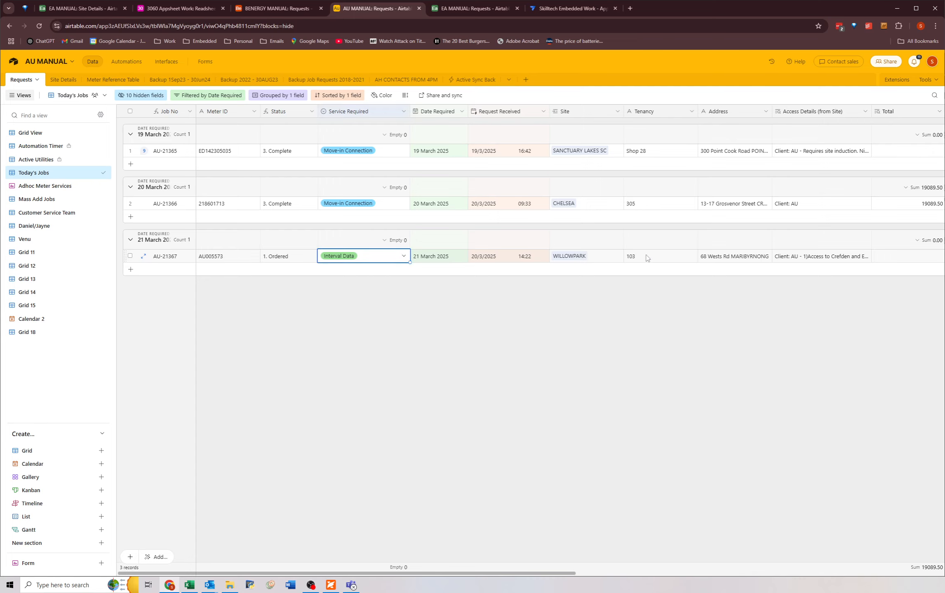
click(734, 260)
key(Left)
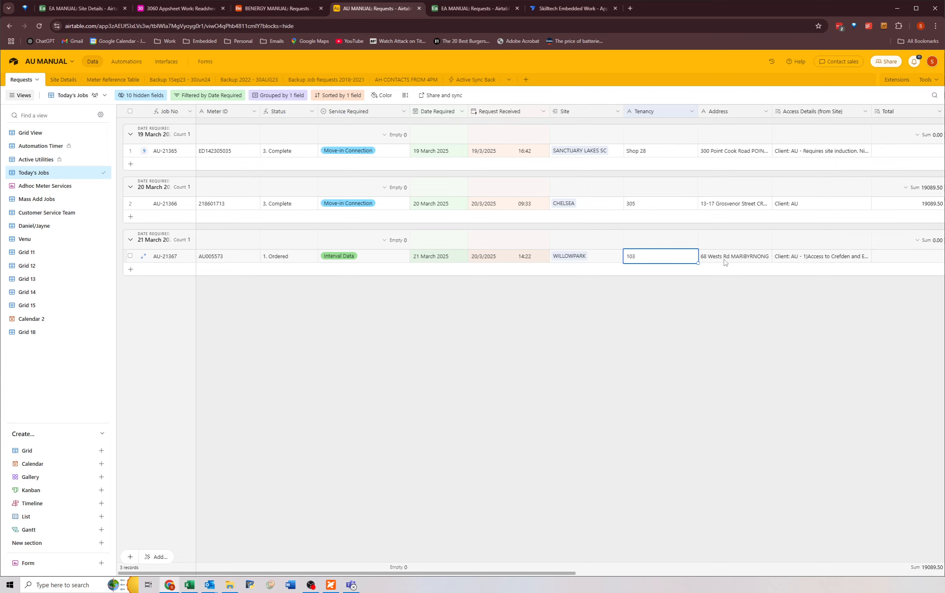
click(691, 324)
click(144, 256)
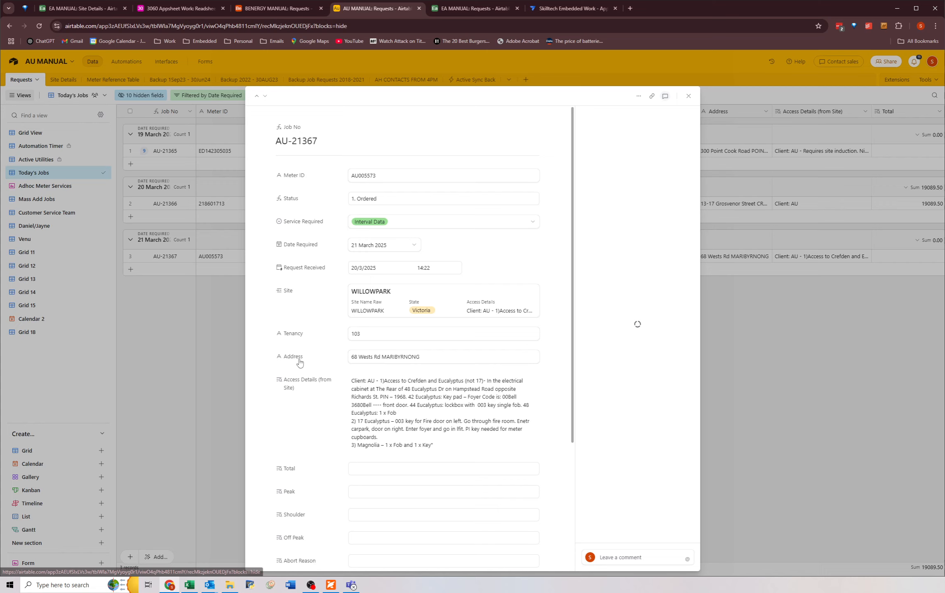
Post a comment naming the requester: needed ASAP from Jan, meters hold only 3 months
click(608, 550)
text(Re)
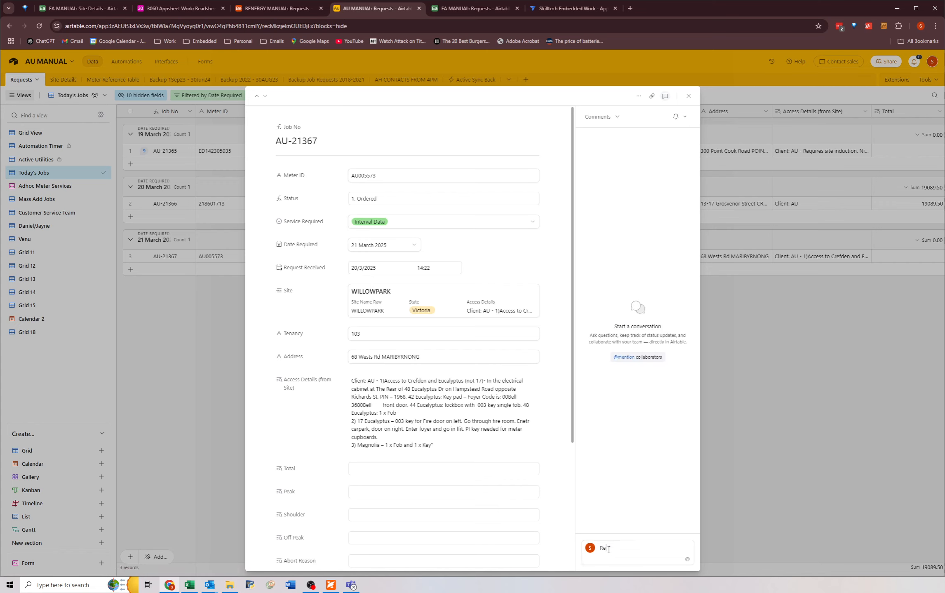
text(quested by)
text(Tina, getting ASAP as these meters on )
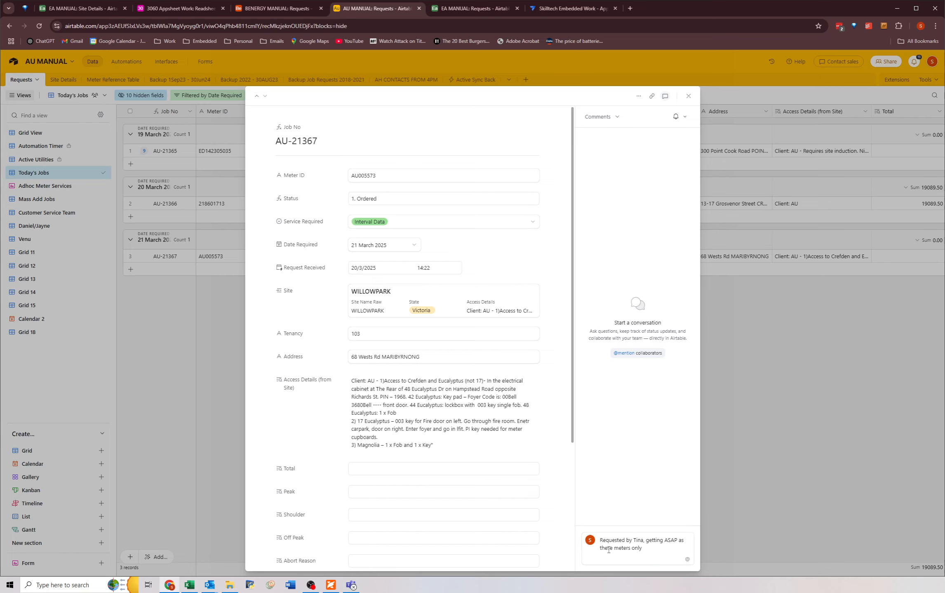
text(we think )
text(ly hold 3 mnt)
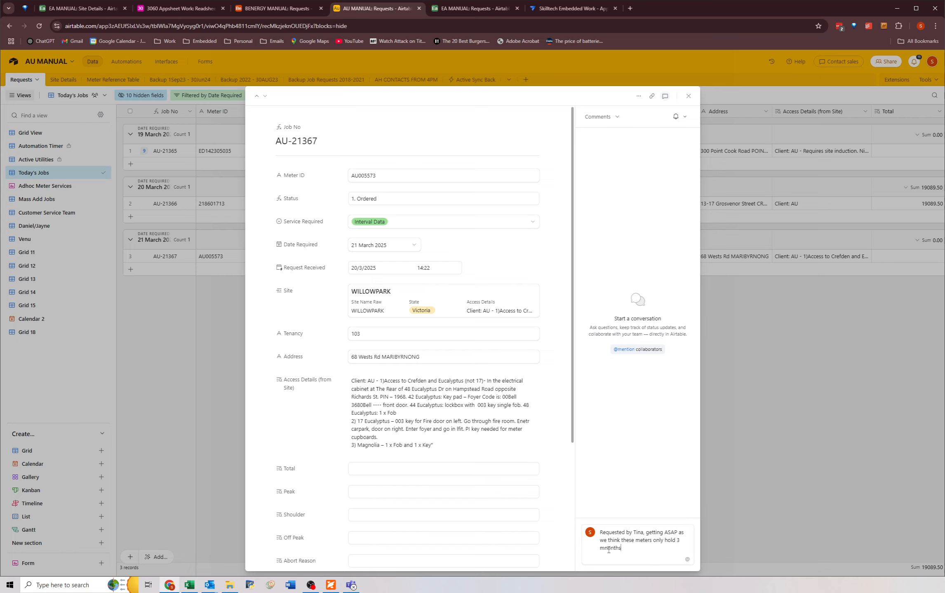
key(Right)
key(Delete)
key(End)
text(she needs it from JAN)
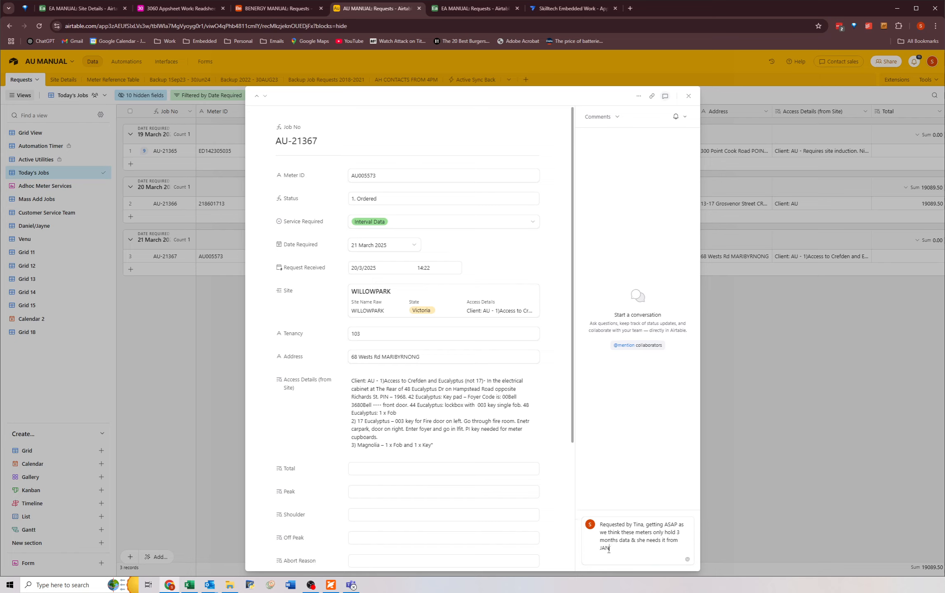
key(BackSpace)
key(BackSpace)
text(a)
key(Return)
click(764, 494)
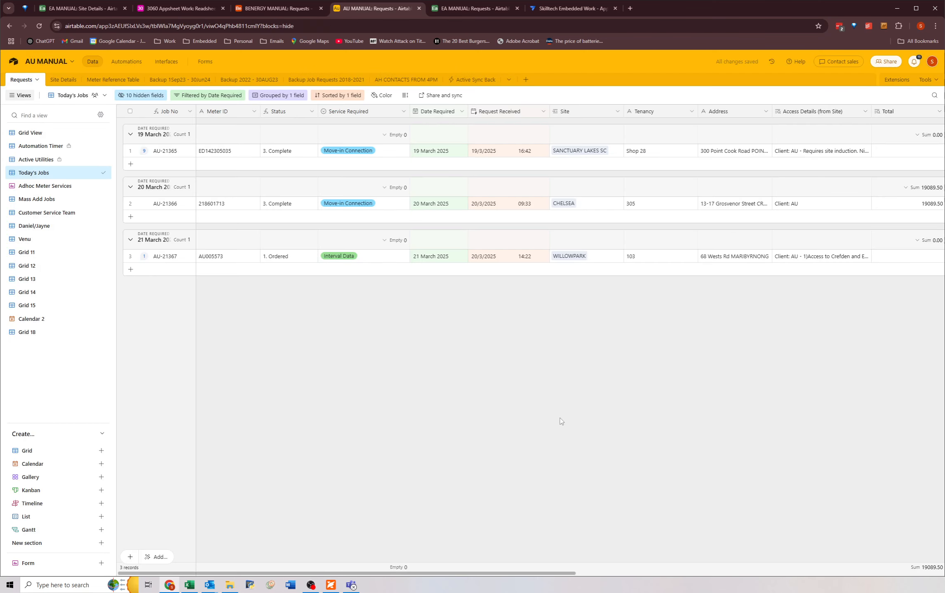
Review AU-21367's posted comment and row, then switch to the BENERGY MANUAL base
click(144, 256)
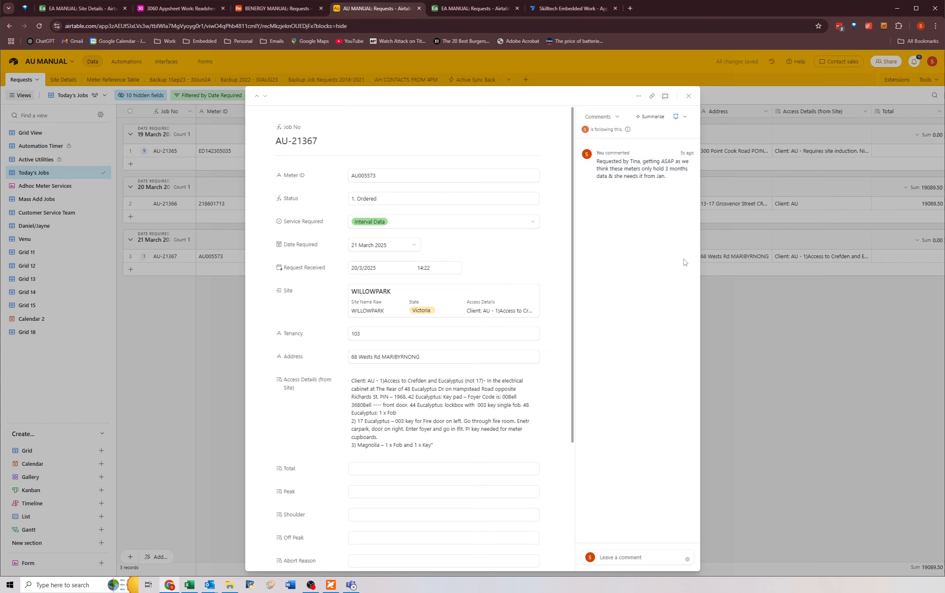
click(199, 361)
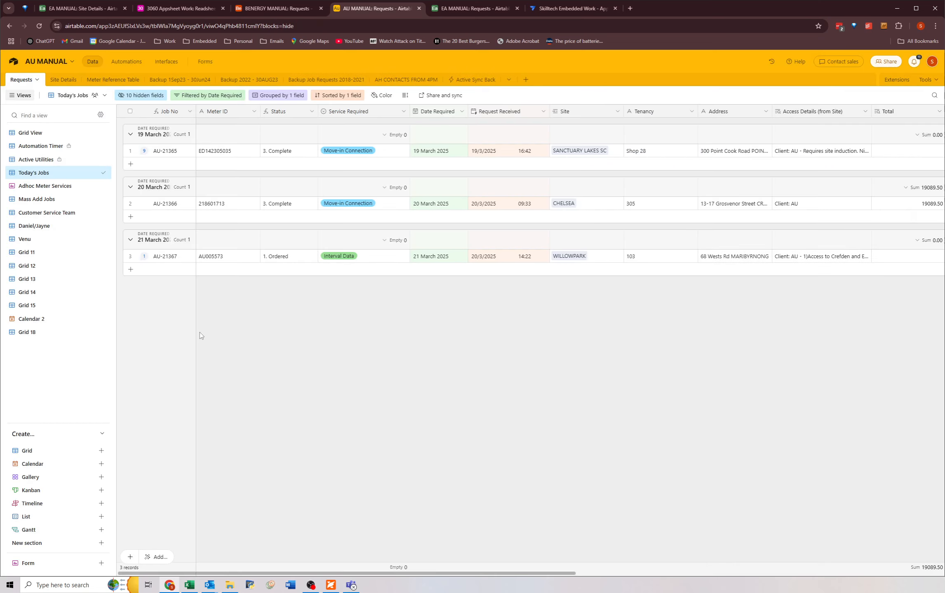
click(805, 260)
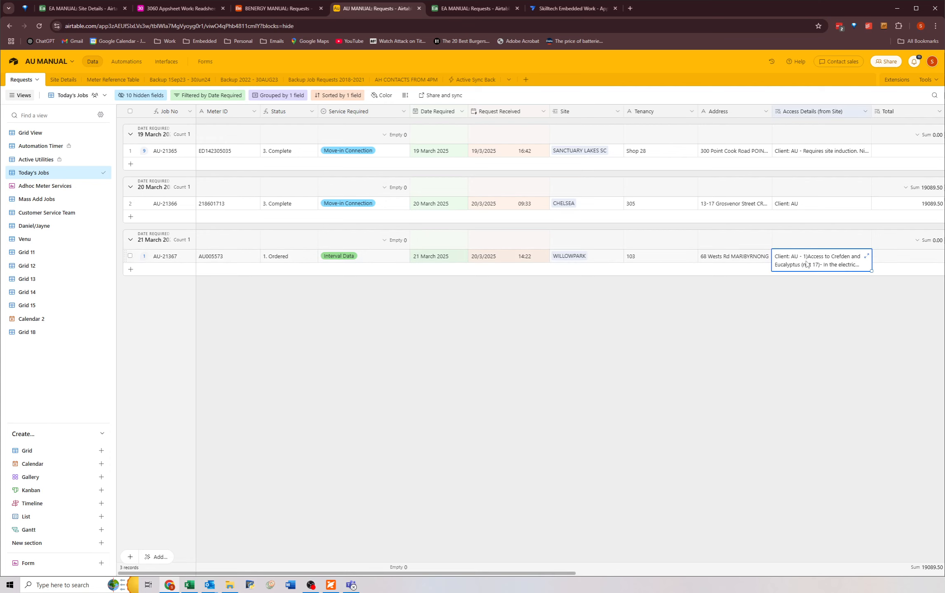
key(ctrl+Right)
key(ctrl+Left)
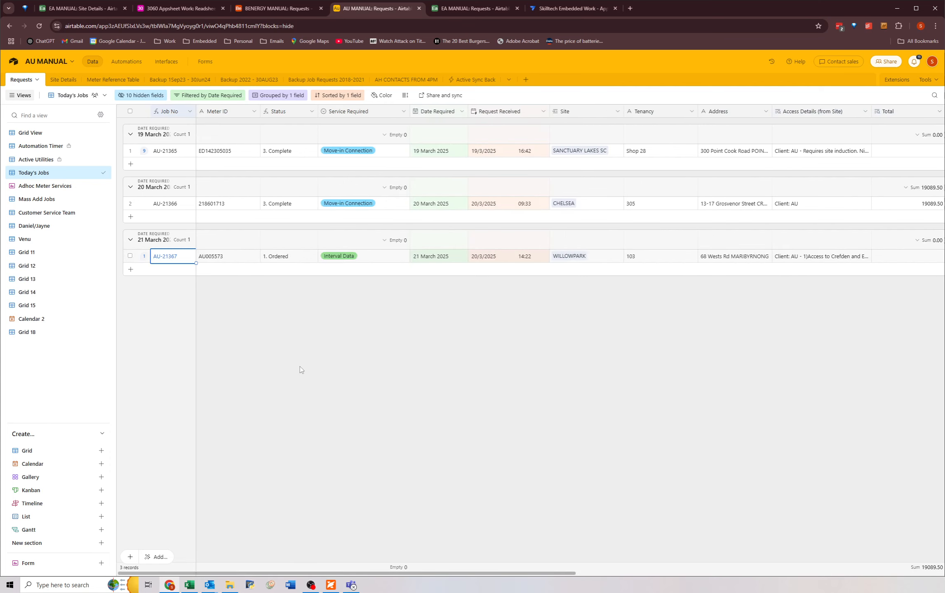
key(ctrl+Page_Up)
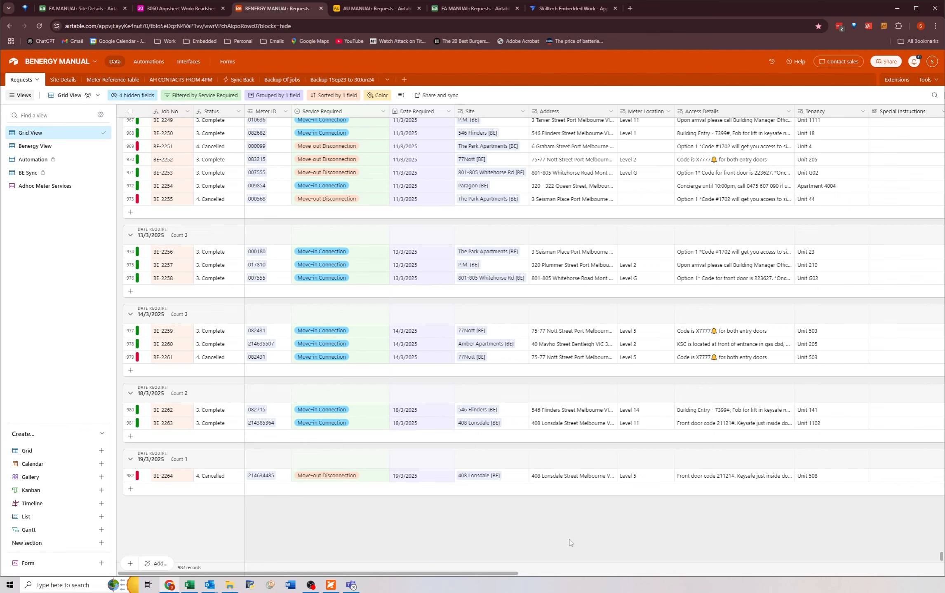
Open EA Mass Add Jobs and inspect row 14's meter 217056731, service, date and site
click(454, 8)
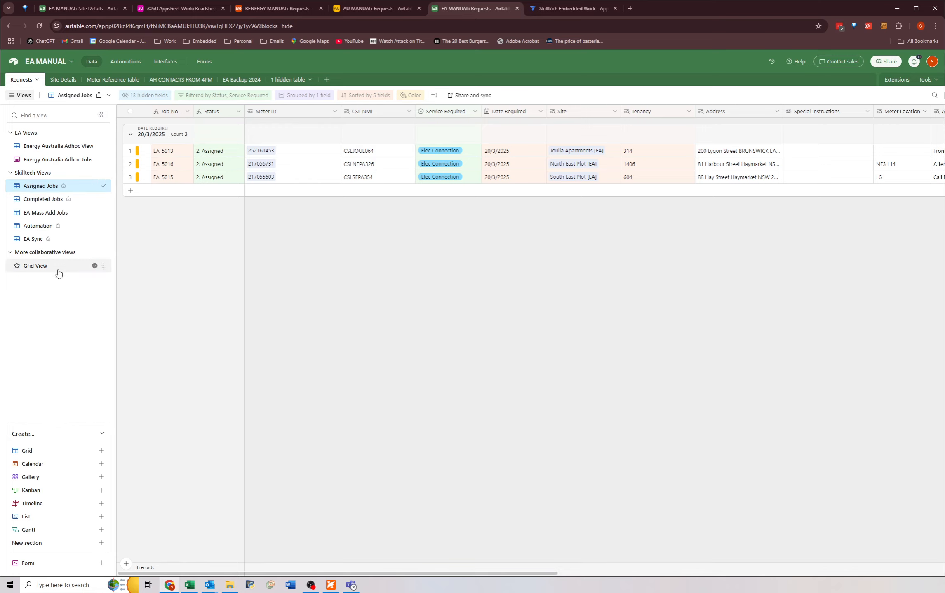
click(46, 213)
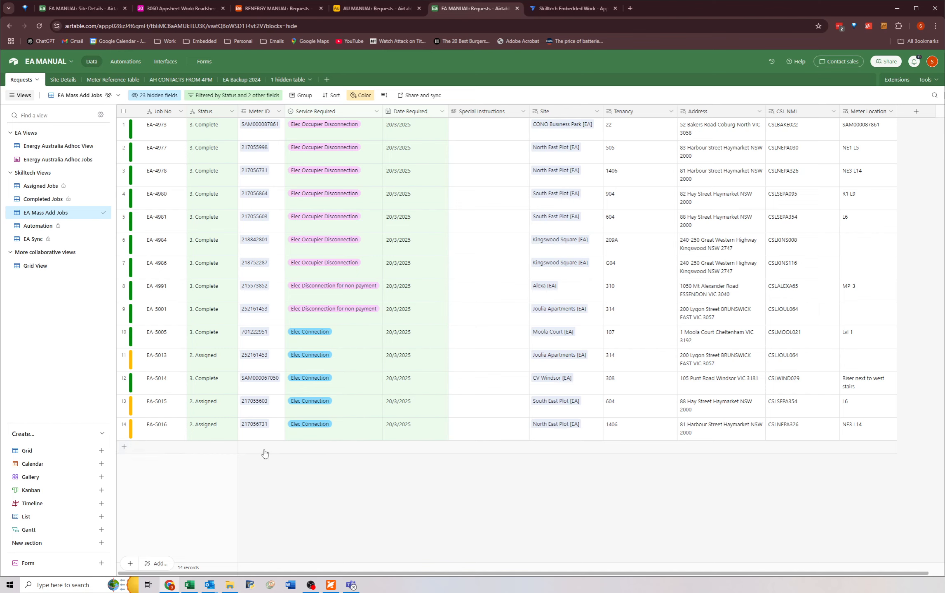
click(263, 432)
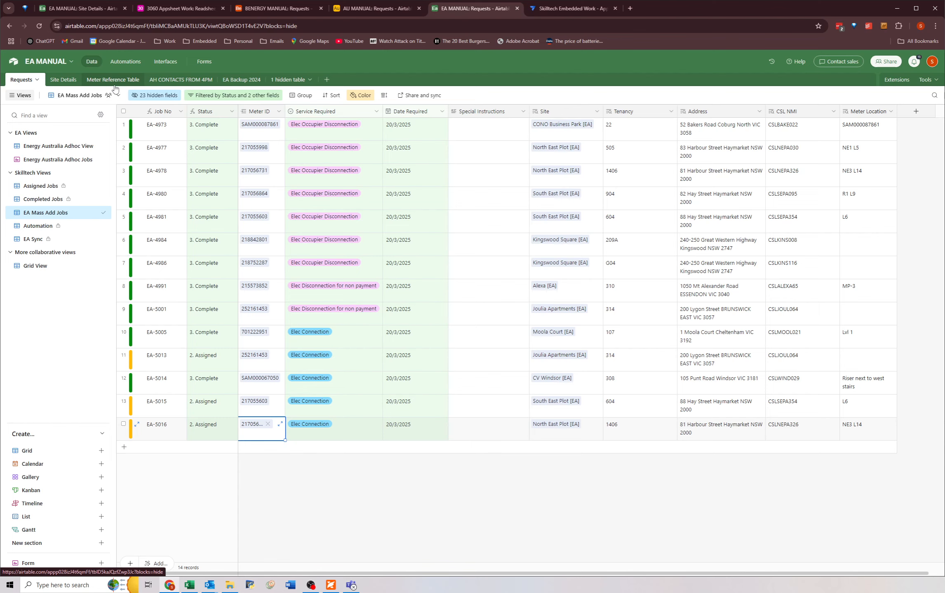
click(367, 430)
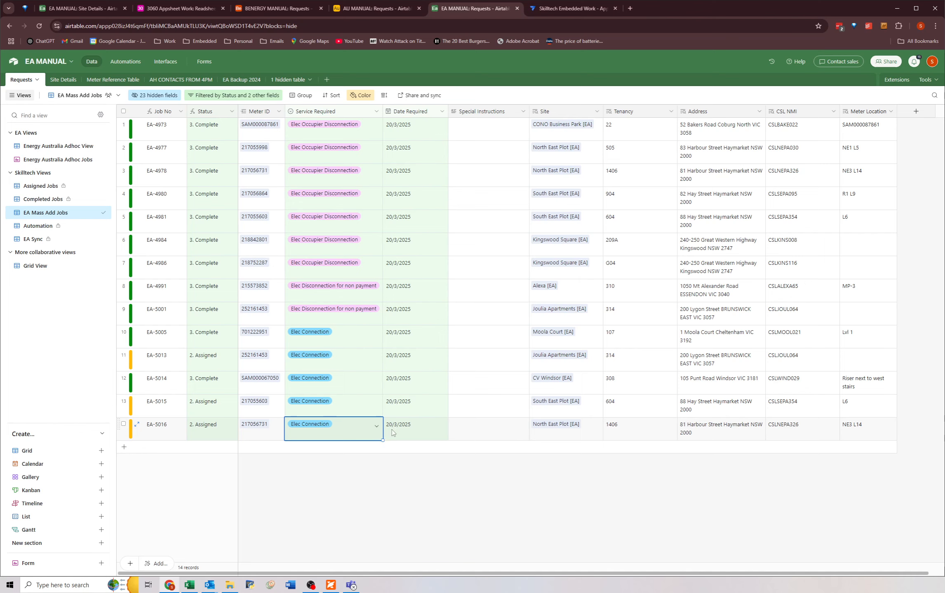
click(426, 430)
click(486, 423)
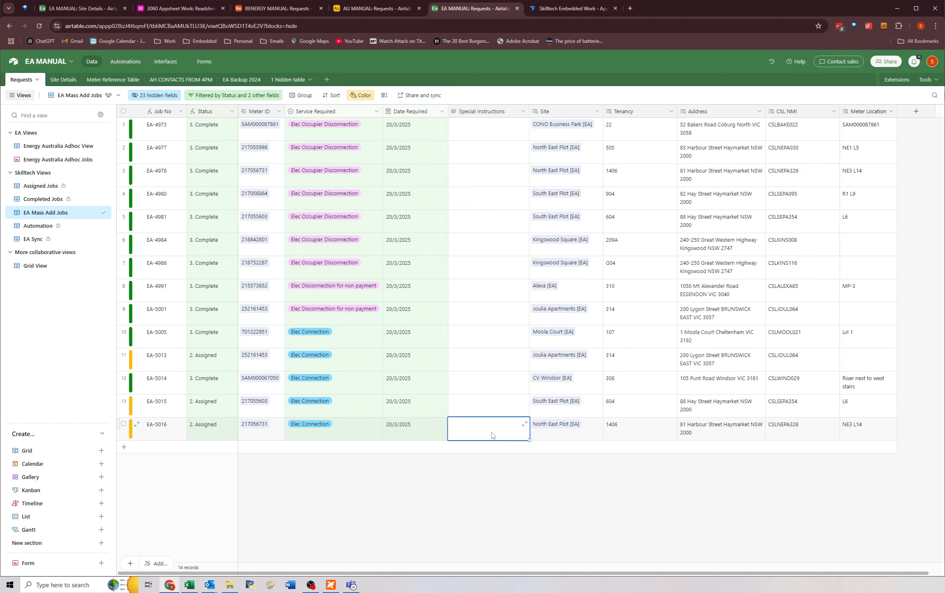
click(552, 425)
View the linked North East Plot [EA] site record and select row 14's cell ranges
double_click(553, 424)
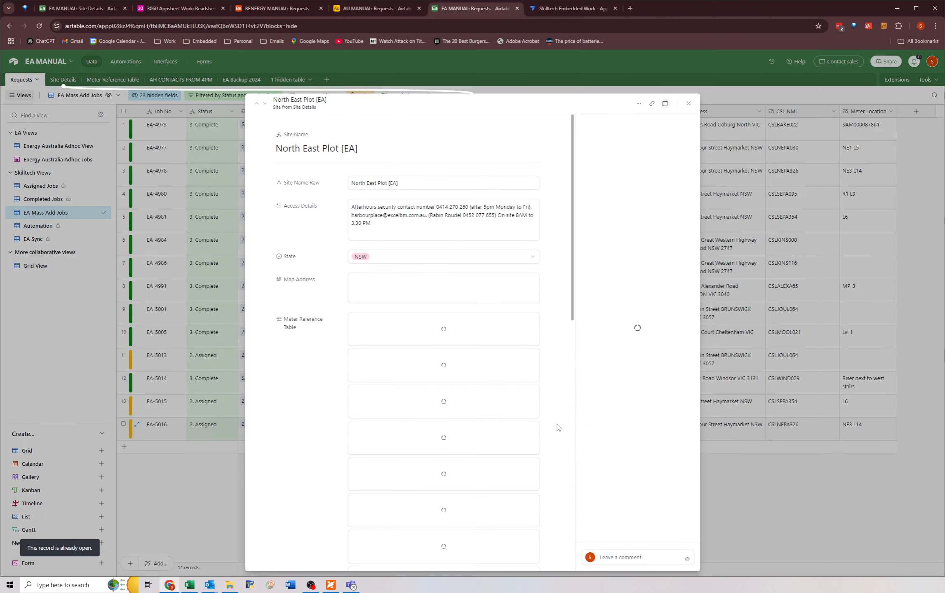
click(747, 468)
drag(577, 428, 820, 441)
click(495, 487)
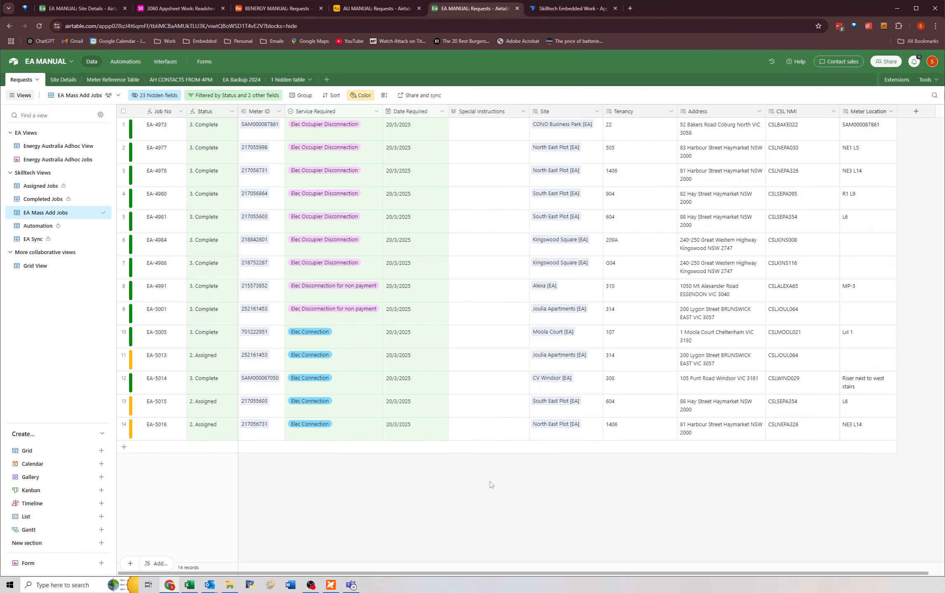
drag(481, 431, 262, 427)
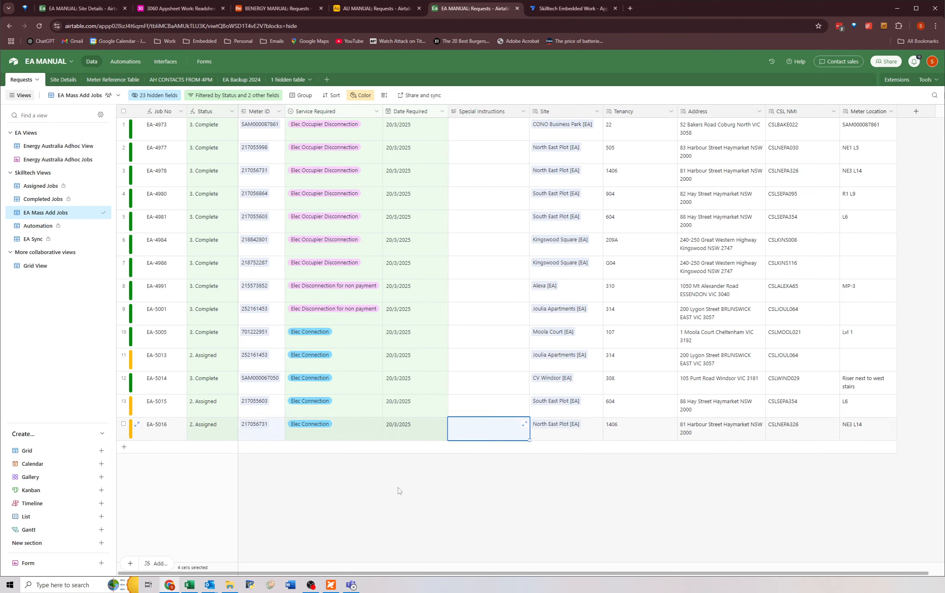
Open UST MANUAL: Requests from the bookmarks and view its Meter Reference Table
click(165, 42)
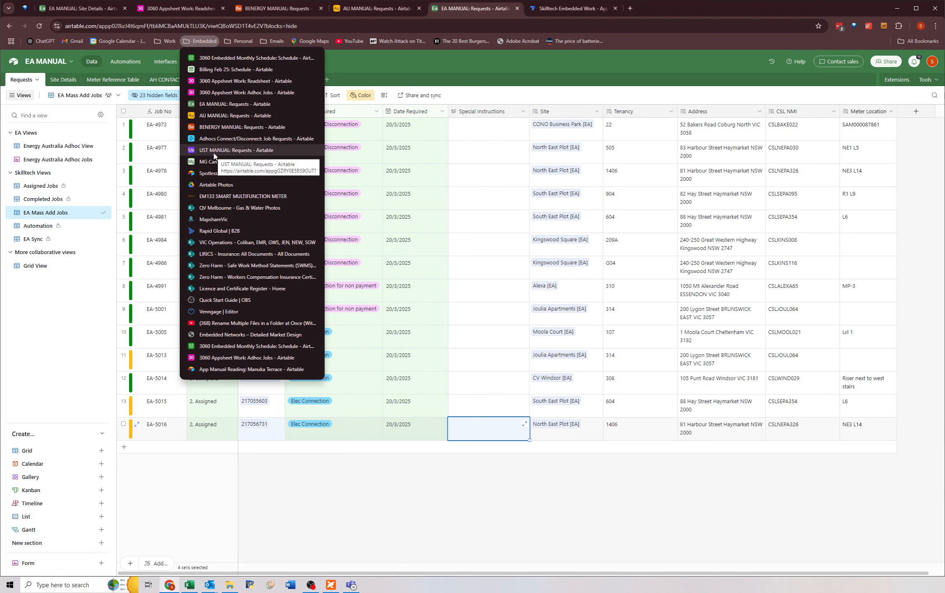
click(213, 153)
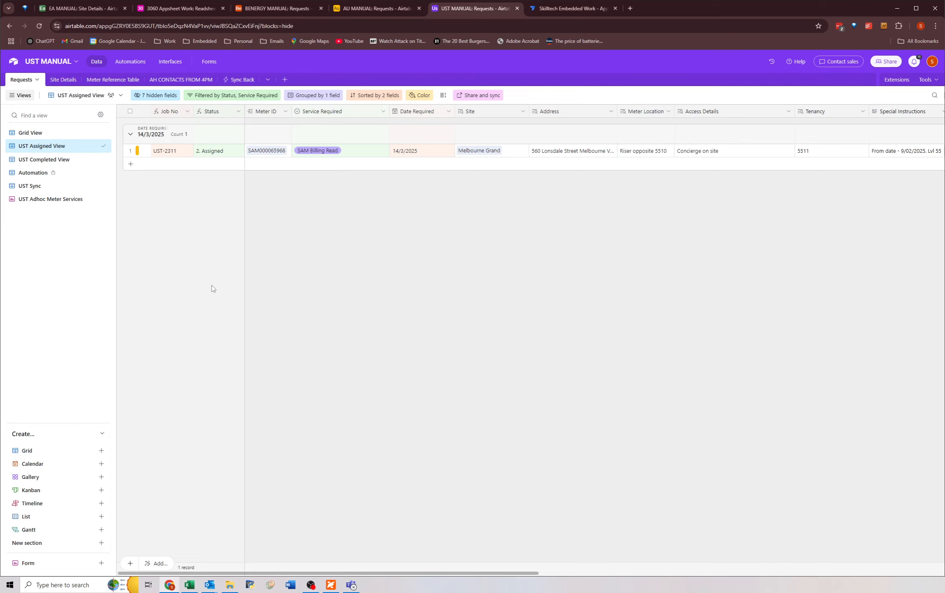
click(81, 5)
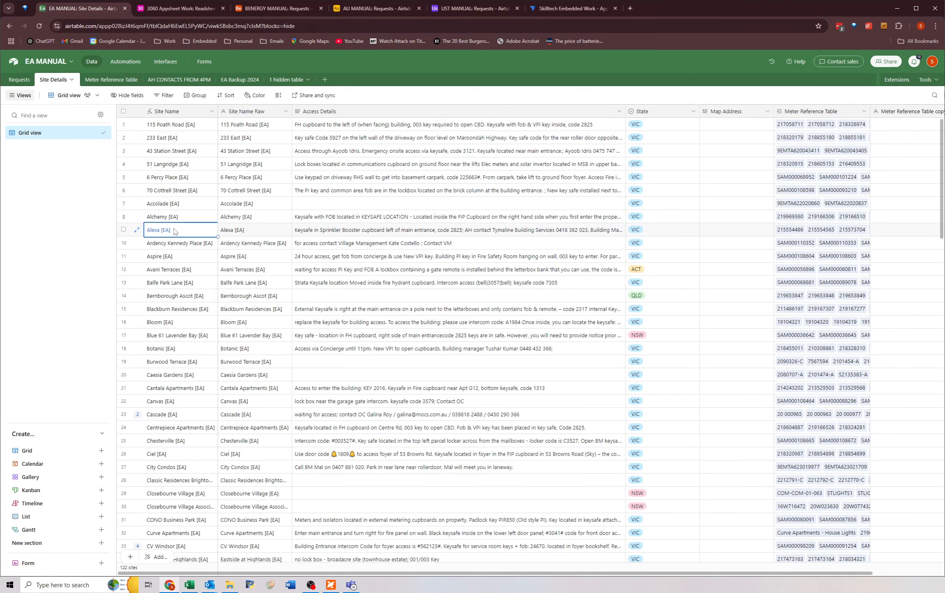
click(472, 8)
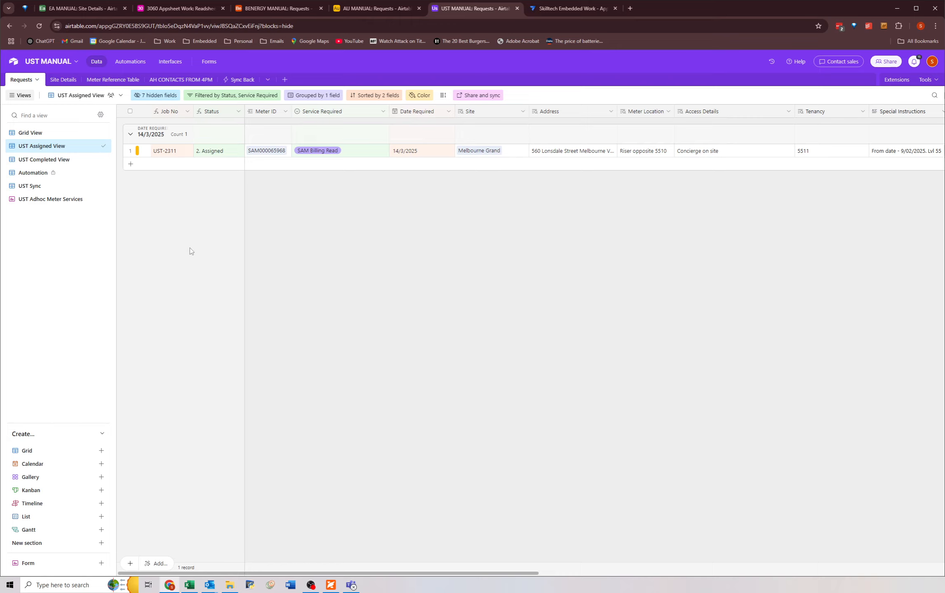
click(103, 80)
click(18, 82)
click(106, 80)
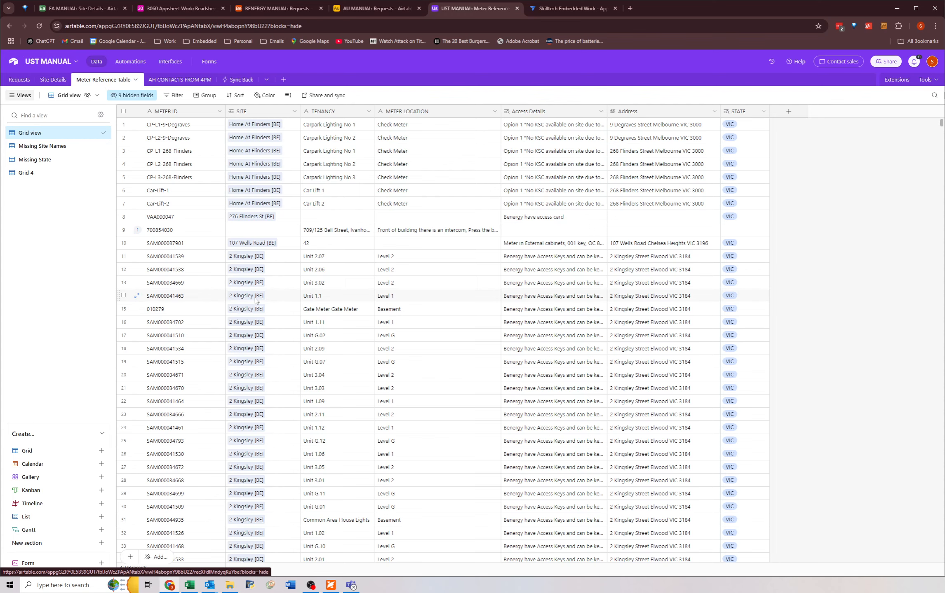
scroll(278, 349, down, 10)
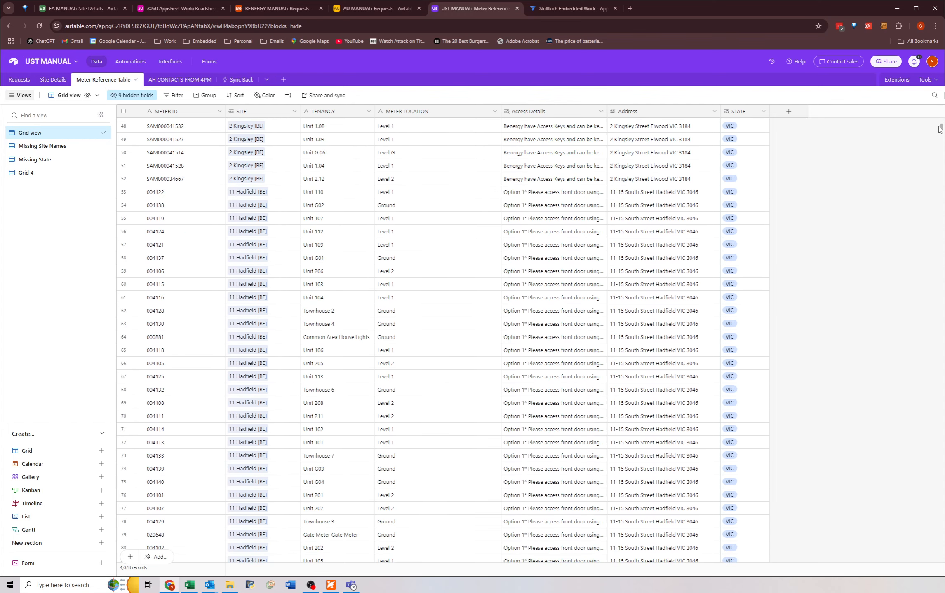
drag(940, 128, 936, 591)
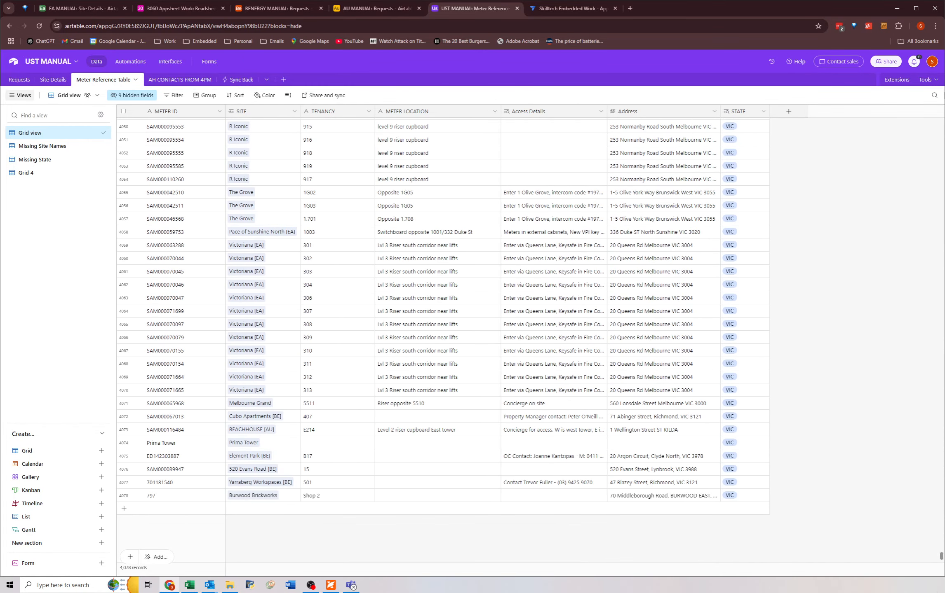
drag(284, 247, 278, 398)
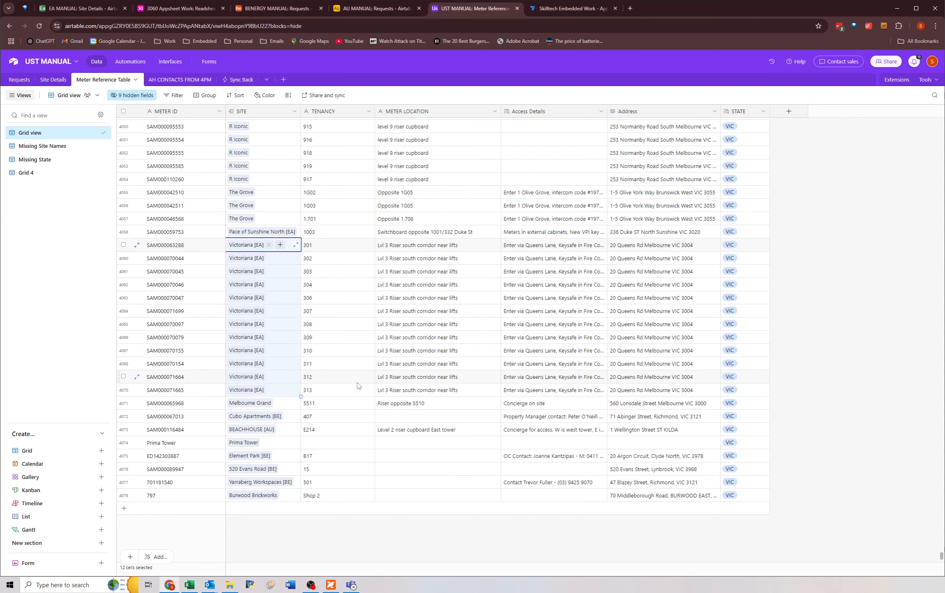
scroll(349, 383, up, 6)
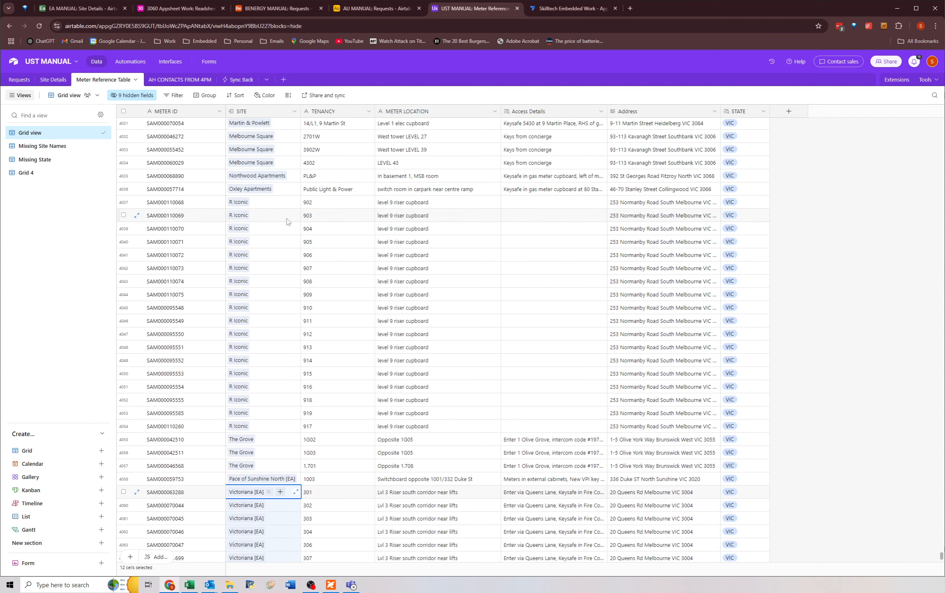
mouse_move(274, 203)
mouse_down()
mouse_move(276, 445)
mouse_move(270, 203)
mouse_up()
click(277, 432)
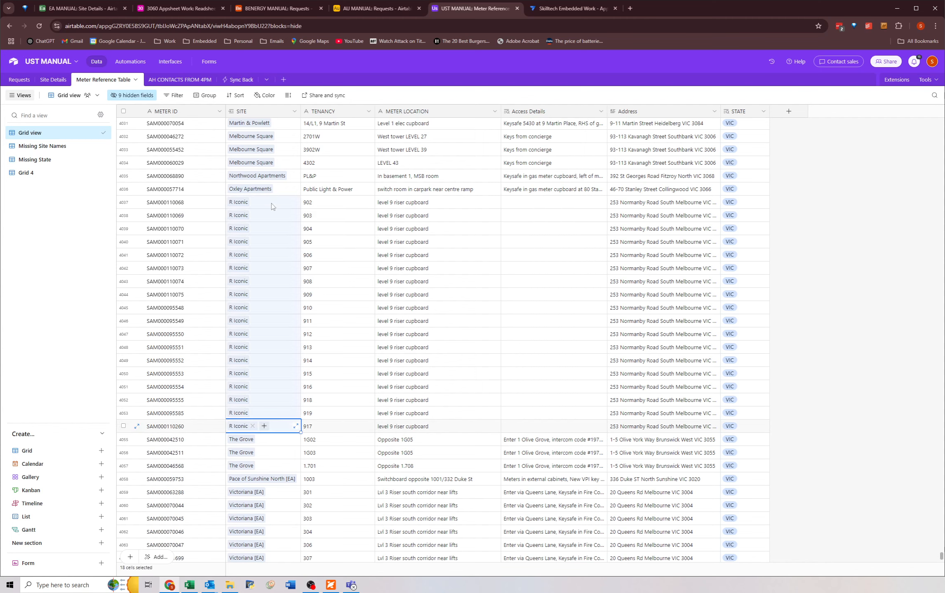
click(271, 203)
scroll(288, 413, up, 5)
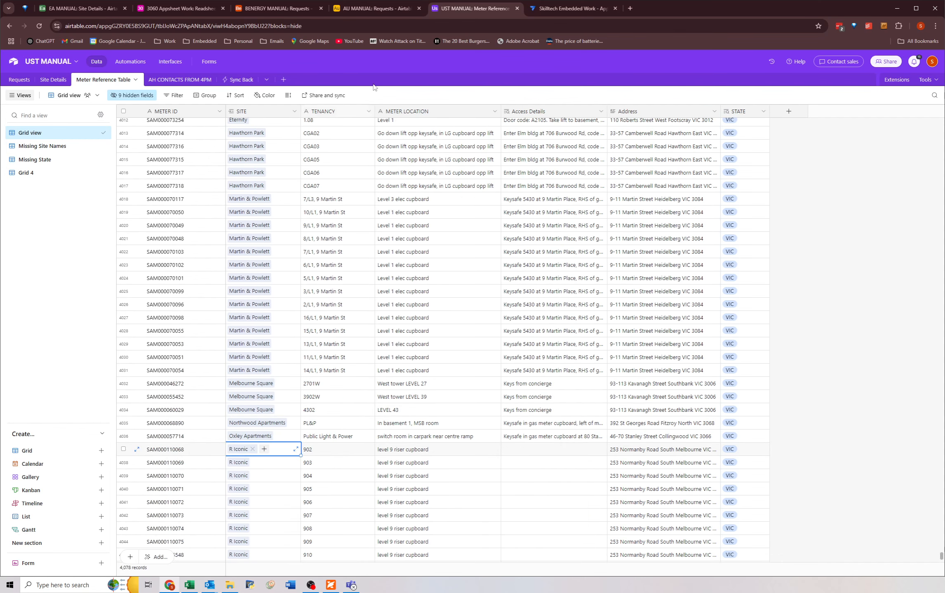
click(17, 80)
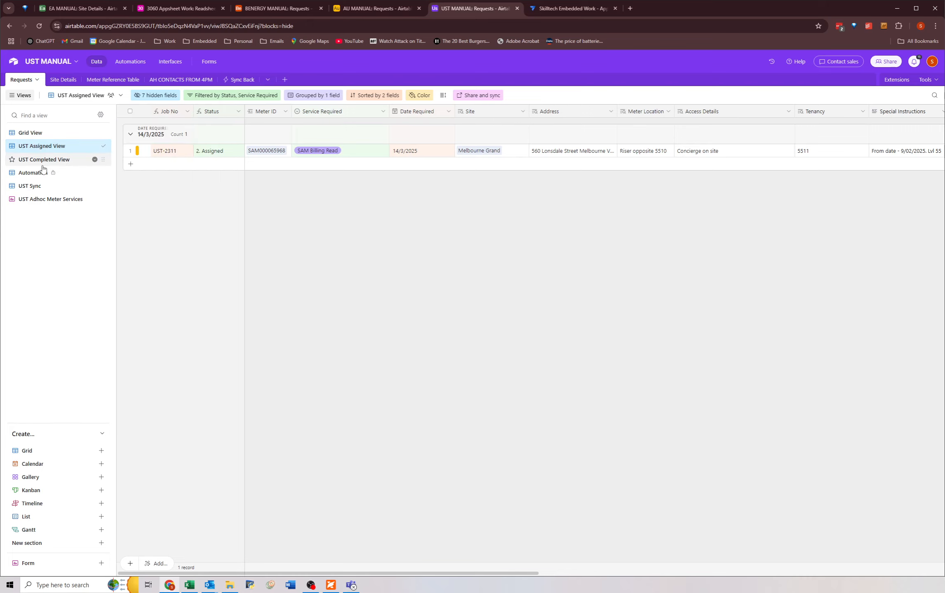
Make the UST Sync view a locked view, then return to UST Assigned View
click(48, 189)
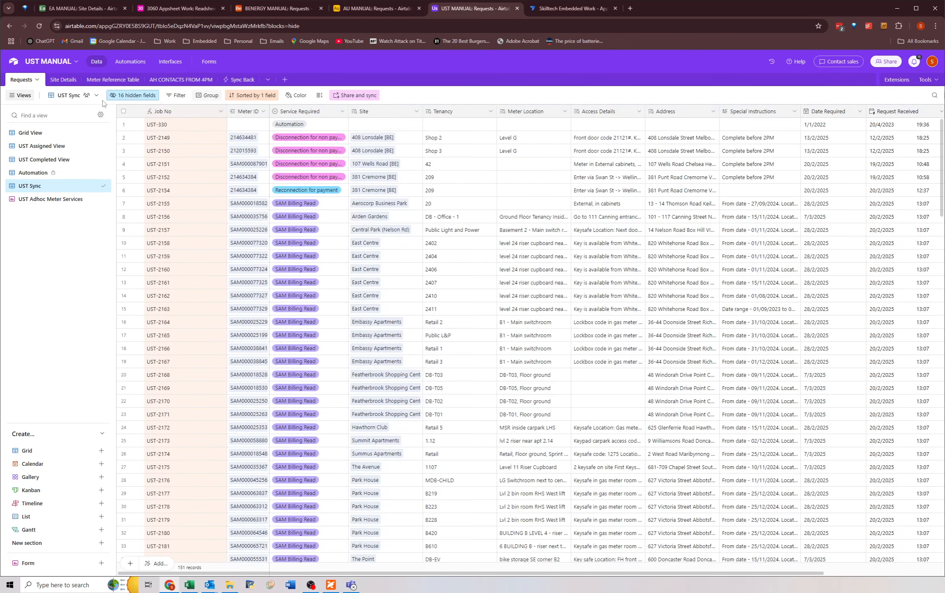
click(72, 95)
mouse_move(155, 120)
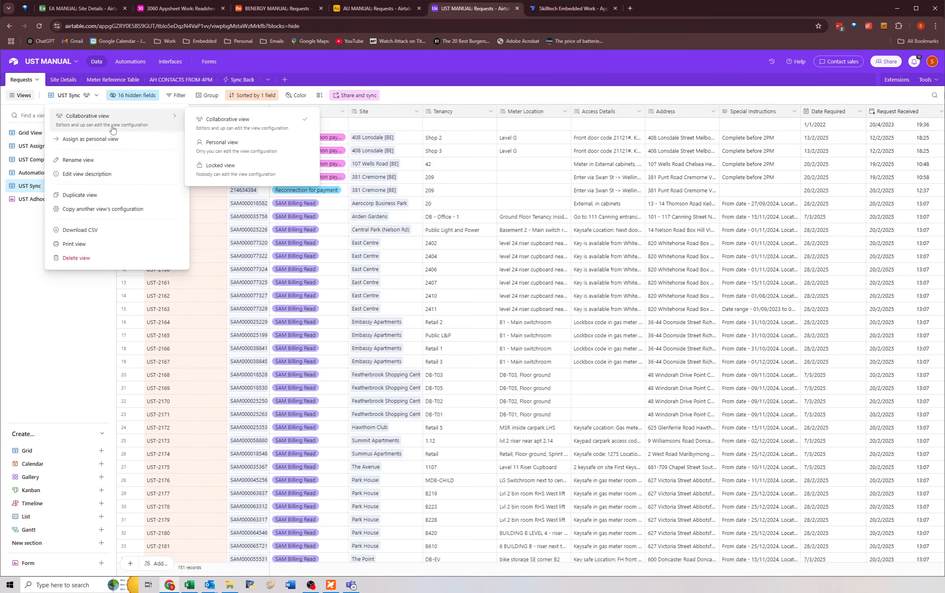
click(221, 167)
click(513, 362)
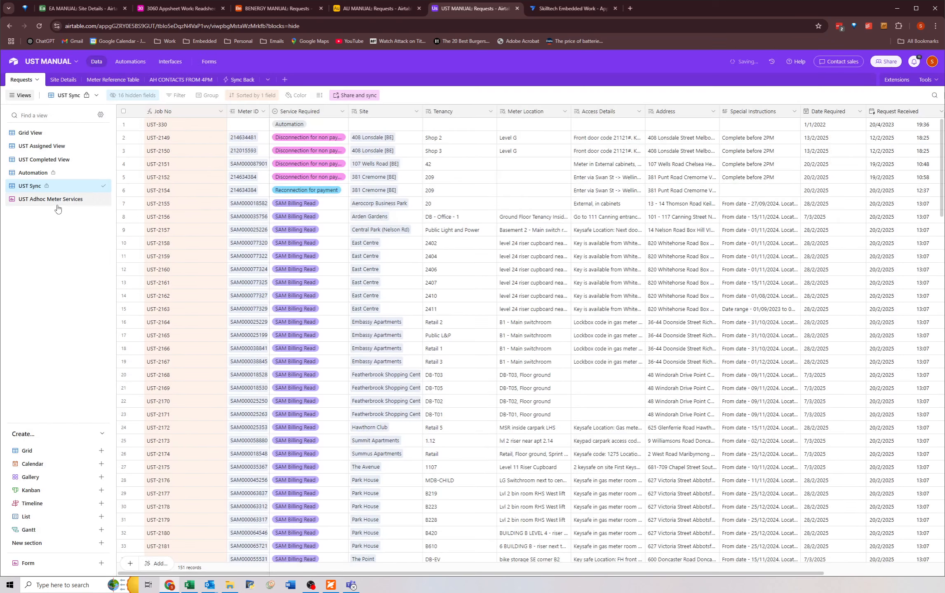
click(79, 151)
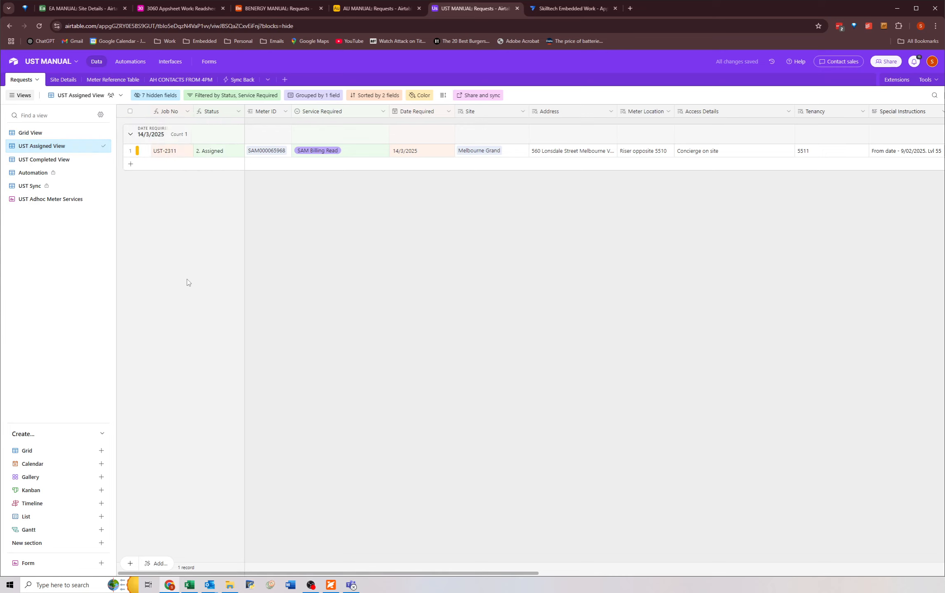